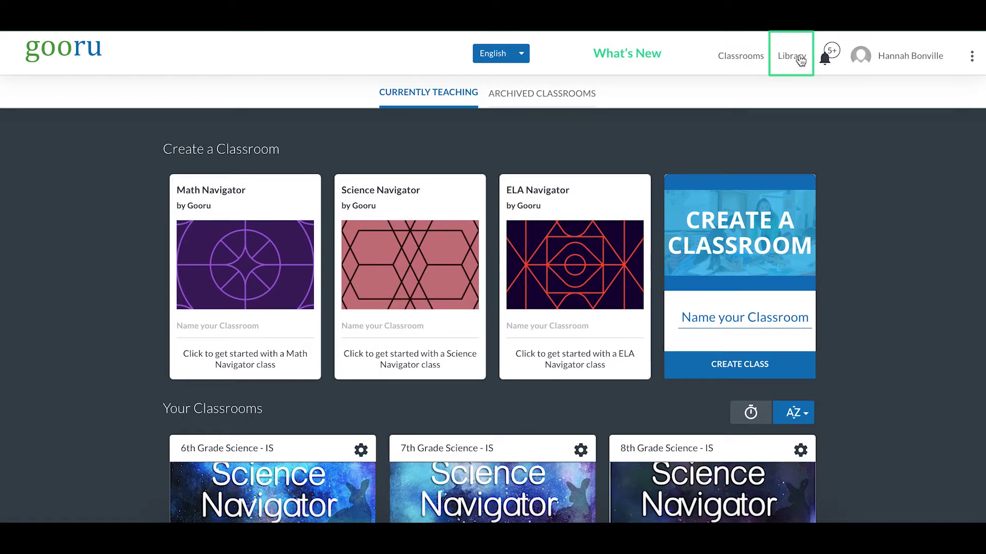
# Open the Library and go to My Content to list the teacher's courses.
pyautogui.click(800, 61)
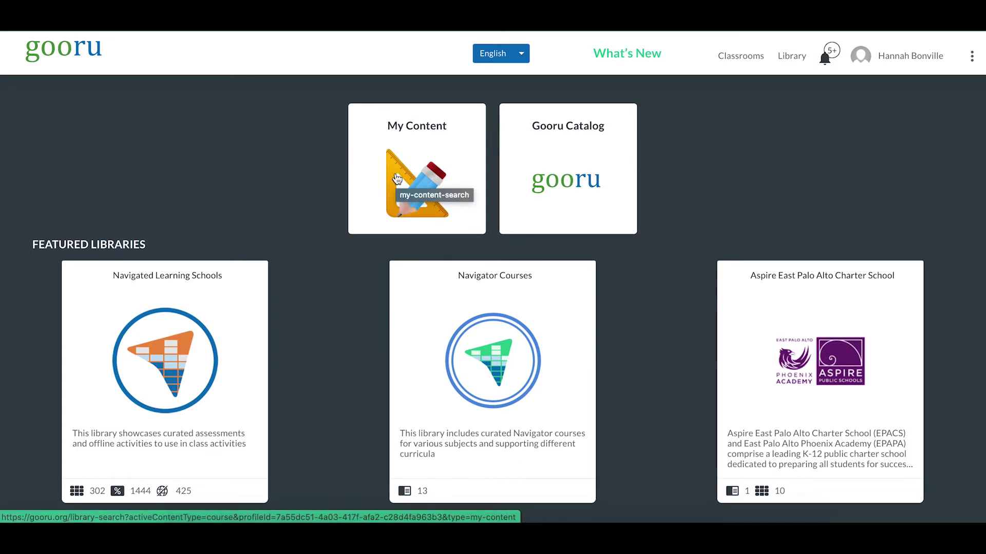
pyautogui.click(397, 178)
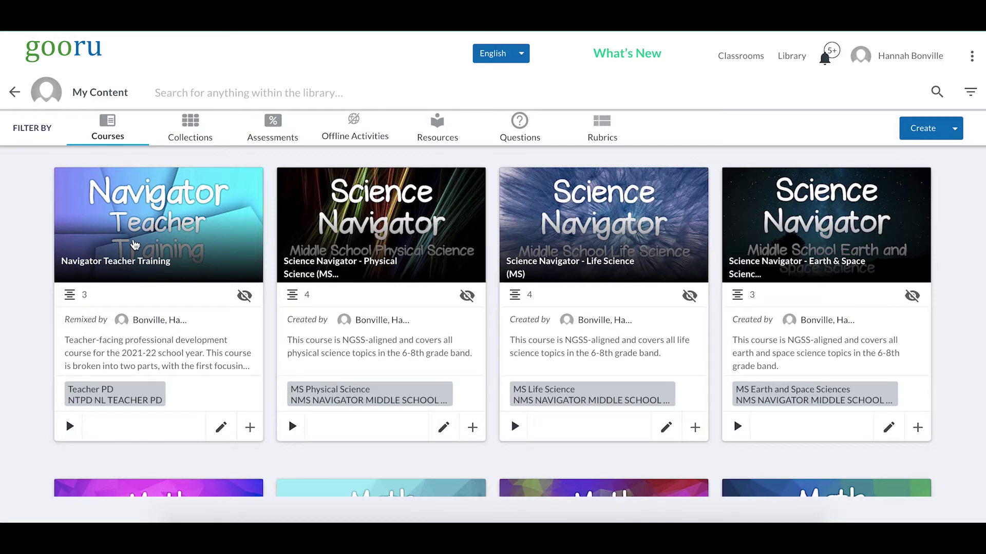
pyautogui.click(135, 244)
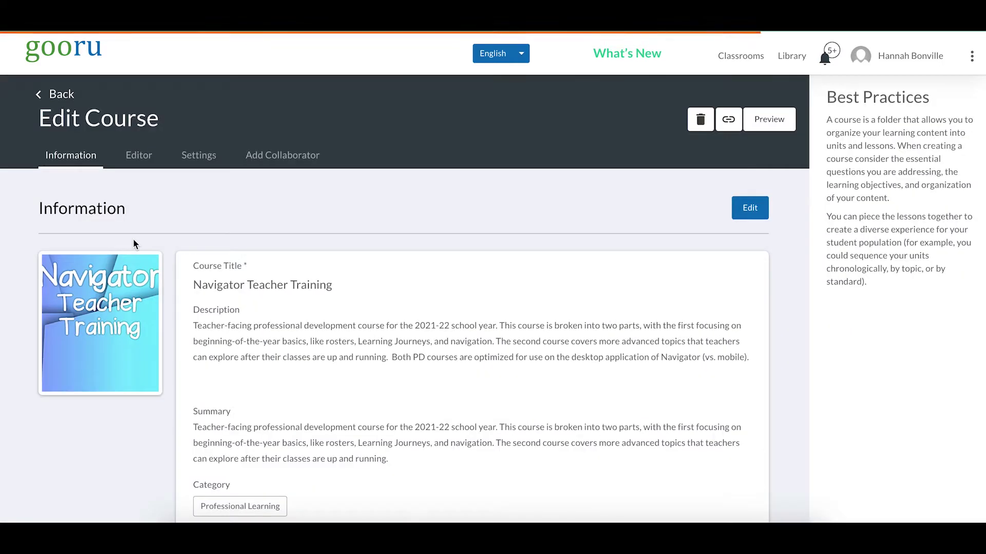
pyautogui.scroll(-12, 343, 260)
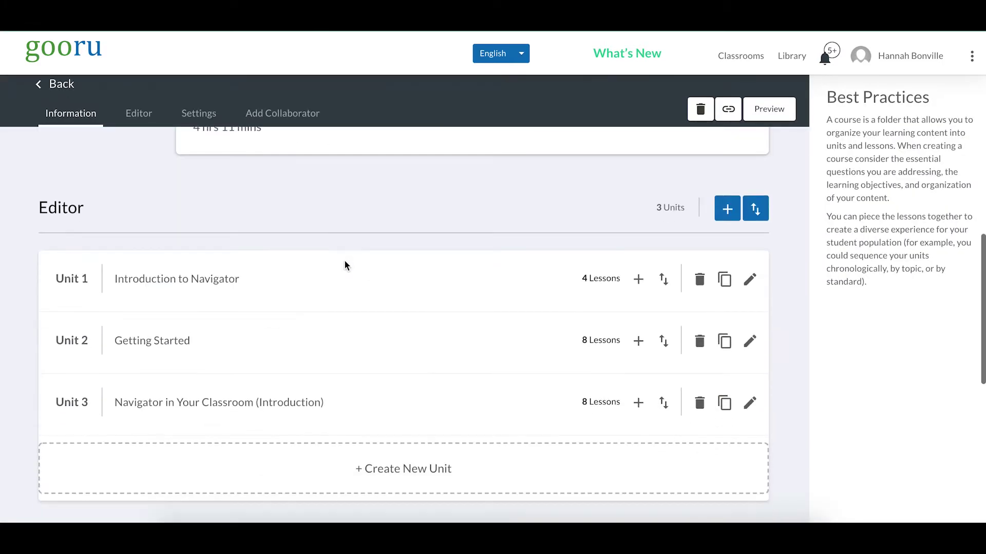
pyautogui.click(164, 275)
pyautogui.click(193, 248)
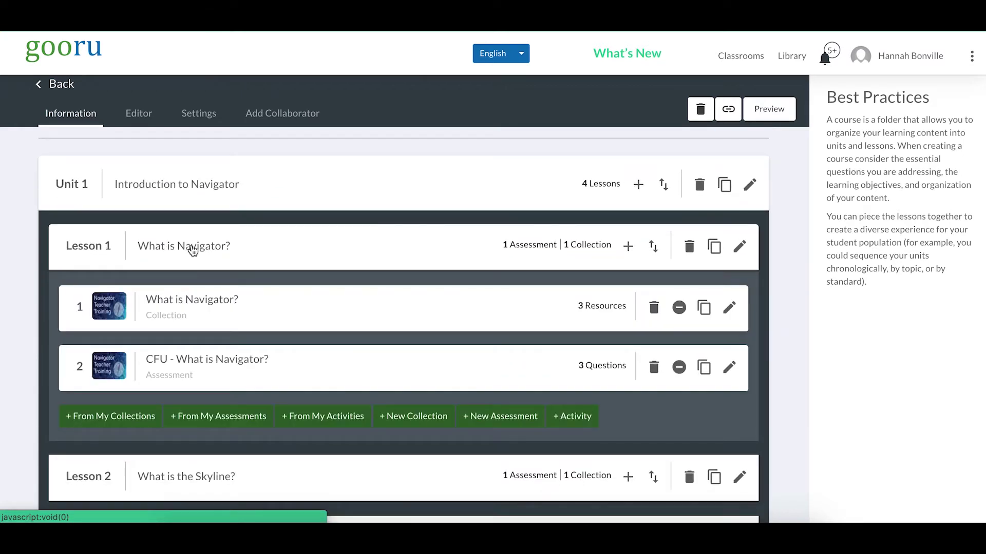
pyautogui.click(183, 315)
pyautogui.scroll(-8, 226, 248)
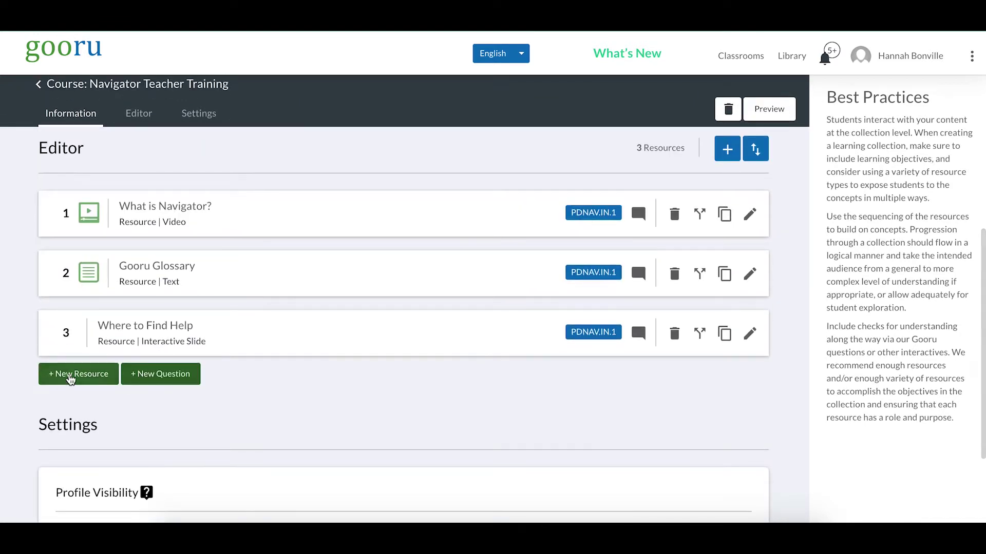
pyautogui.click(80, 379)
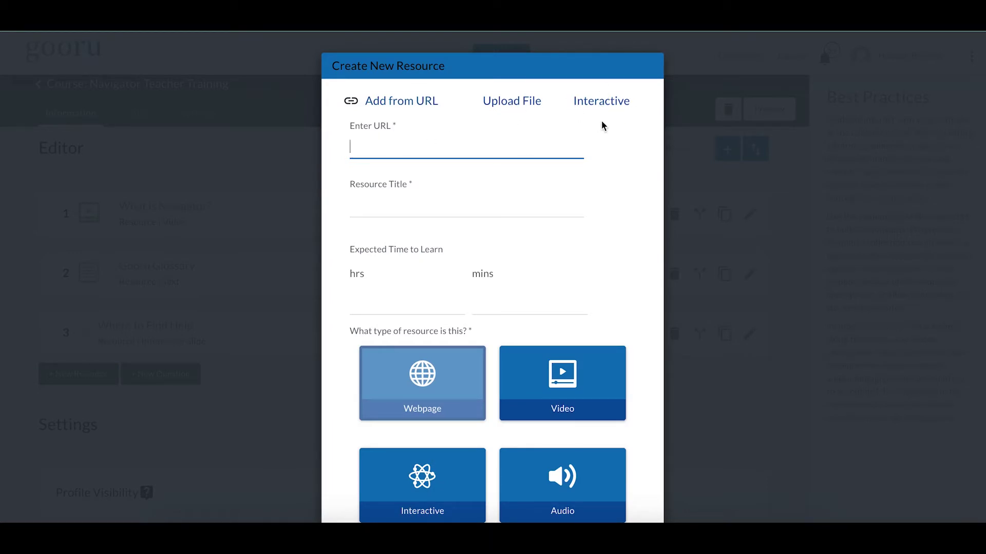
pyautogui.scroll(-4, 602, 125)
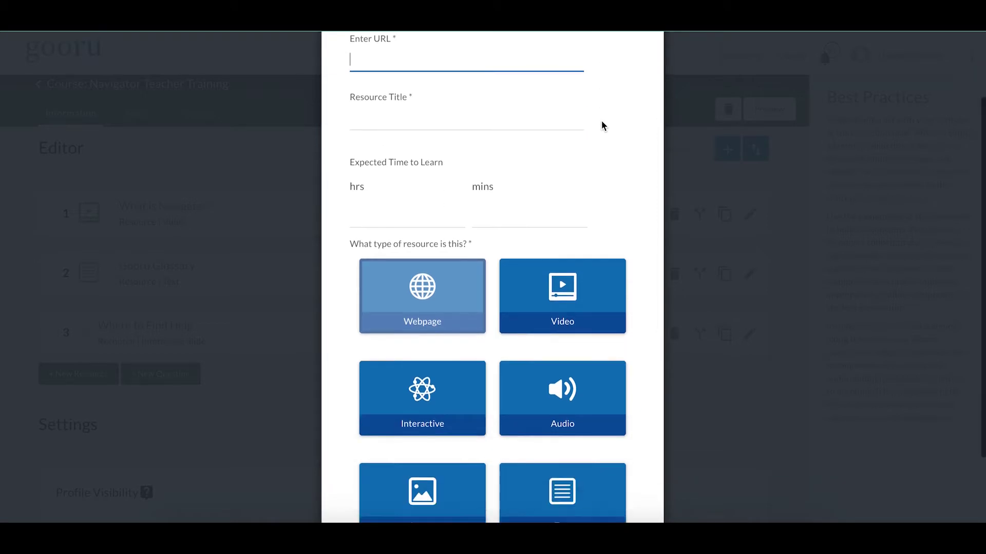
pyautogui.click(469, 496)
pyautogui.scroll(10, 416, 404)
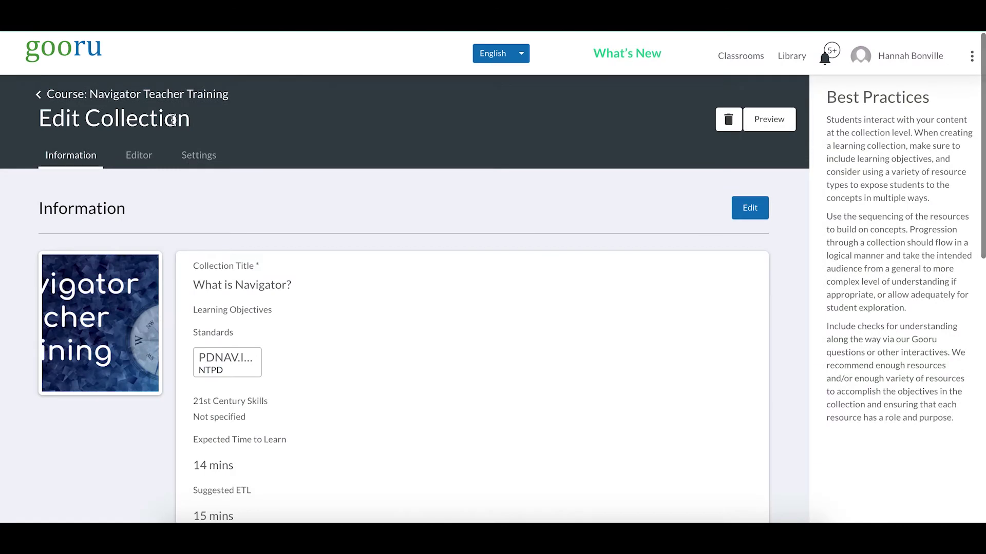
pyautogui.click(168, 96)
pyautogui.click(62, 86)
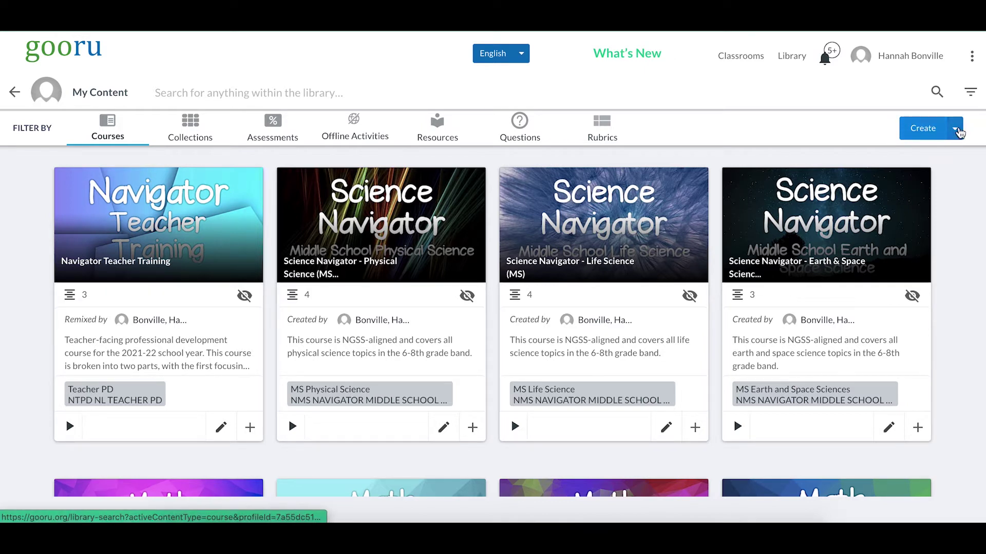
# Start a new Interactive Video resource from Create > Resource > Interactive.
pyautogui.click(955, 129)
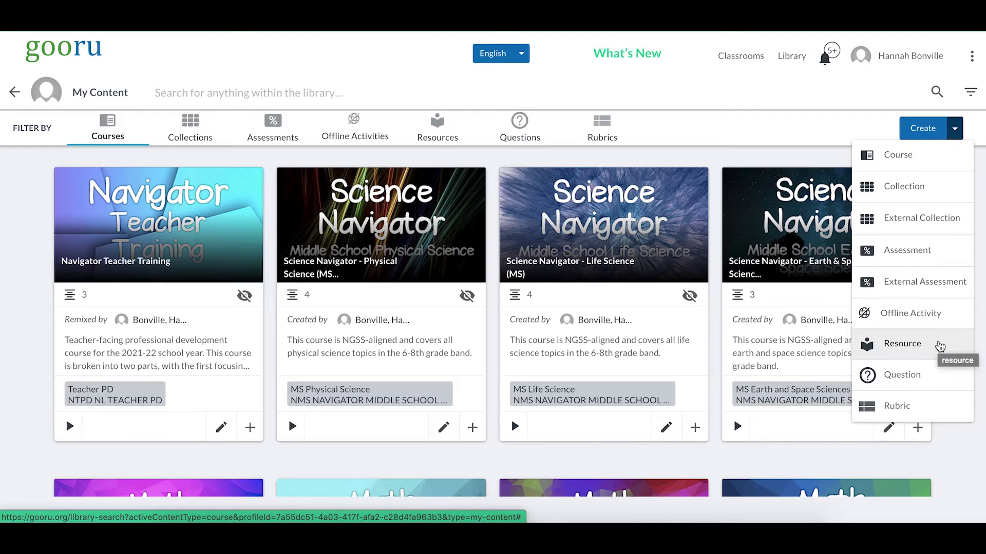
pyautogui.click(939, 346)
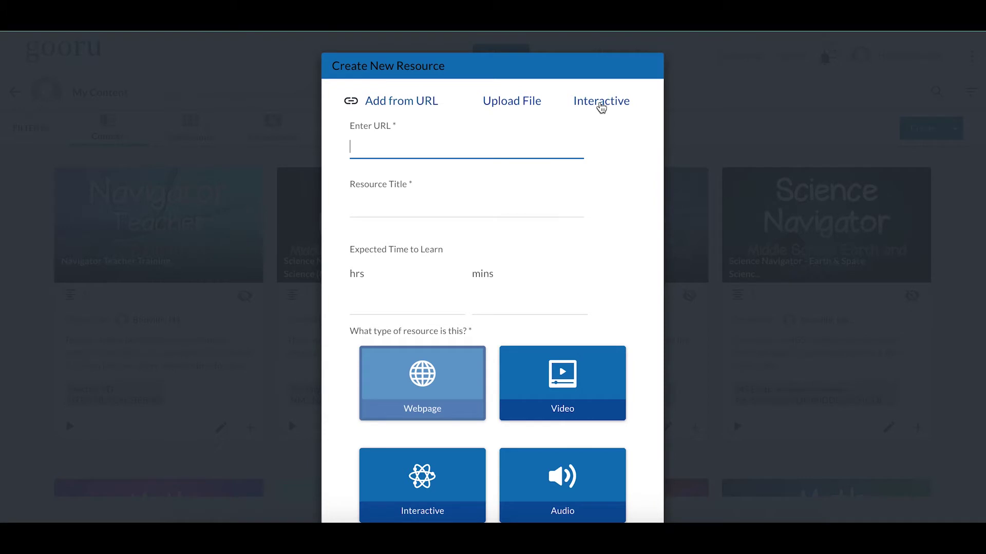
pyautogui.click(601, 103)
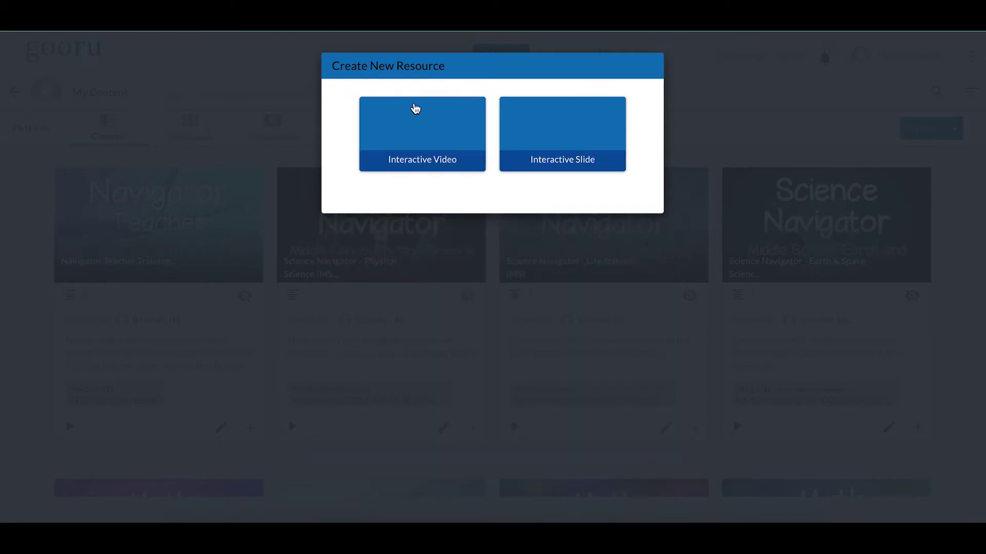
pyautogui.click(410, 127)
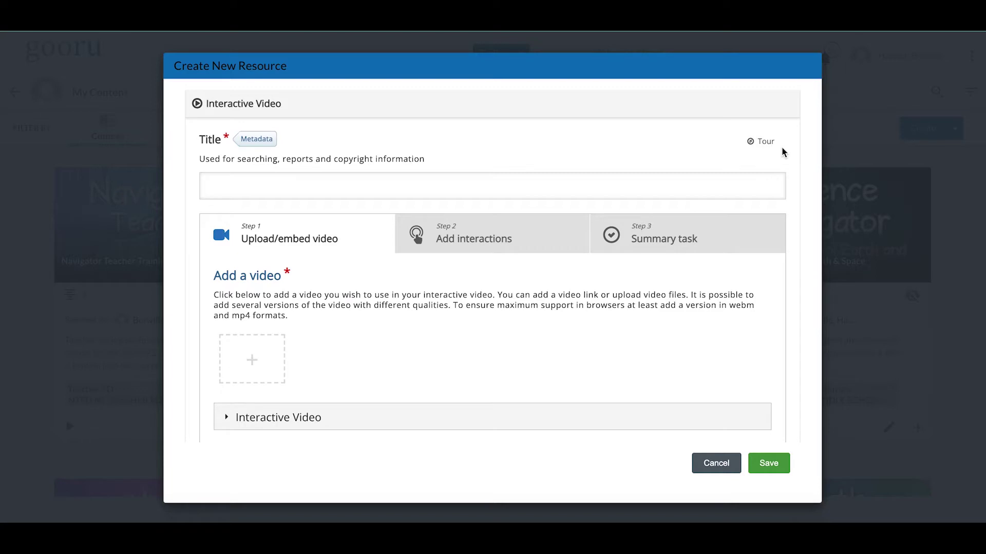
# Run and close the editor's guided tour, then dismiss the title suggestions.
pyautogui.click(762, 142)
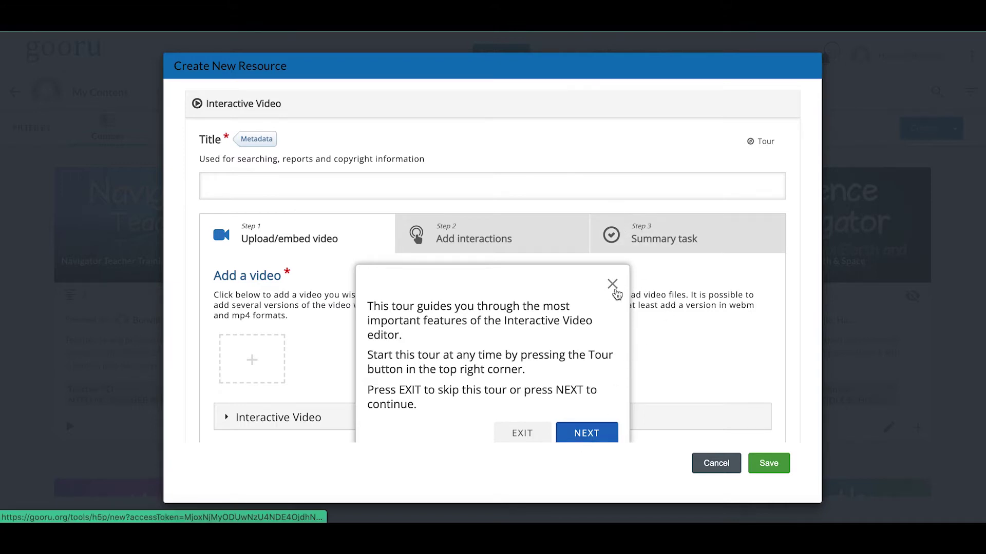
pyautogui.click(612, 284)
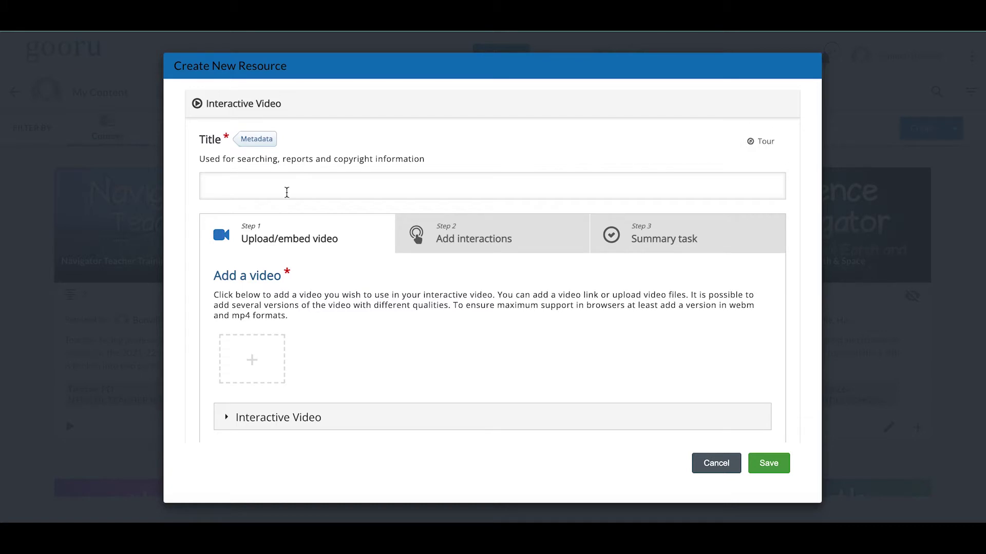
pyautogui.click(287, 192)
pyautogui.click(494, 300)
# Title the interactive video 'NASA - Going to the Moon'.
pyautogui.click(269, 190)
pyautogui.write('NASA - Goin to')
pyautogui.press('BackSpace')
pyautogui.press('BackSpace')
pyautogui.press('BackSpace')
pyautogui.write('g to the Moon')
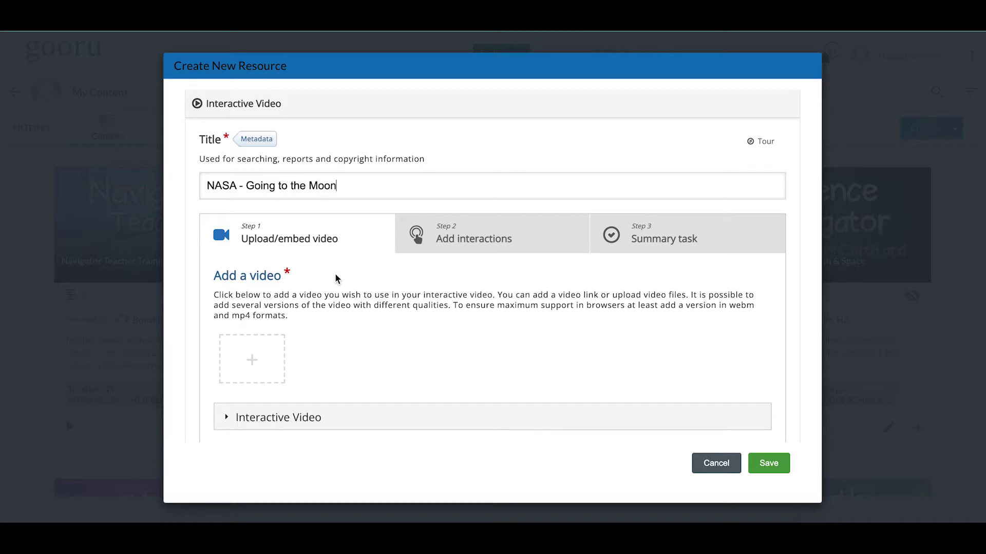
pyautogui.scroll(-3, 337, 278)
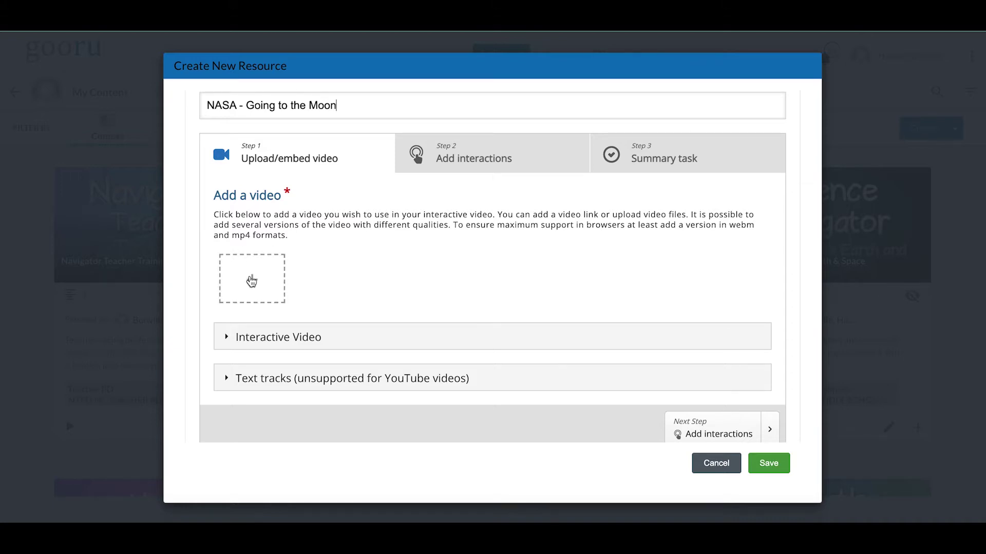
# Paste the YouTube link for 'How We Are Going to the Moon - 4K' and insert it.
pyautogui.click(252, 280)
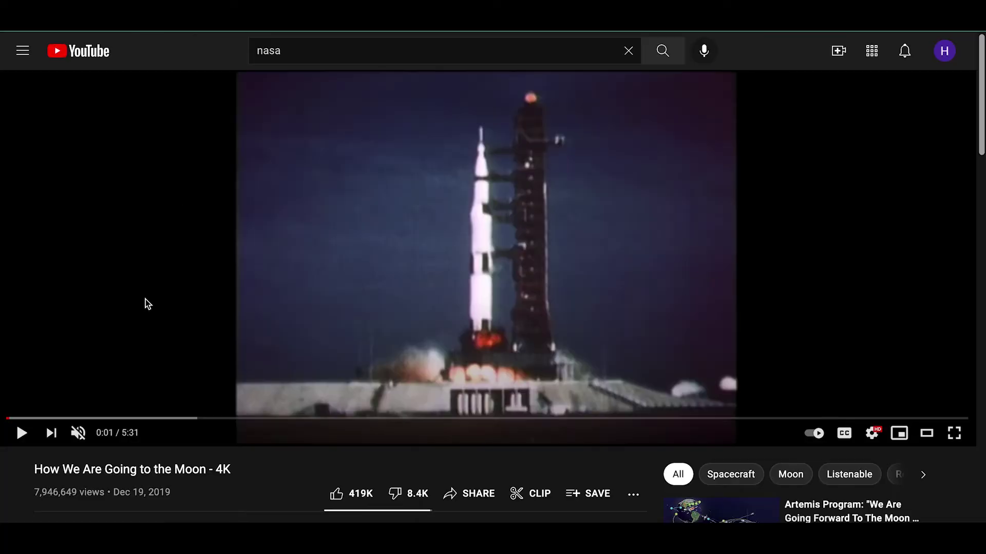
pyautogui.scroll(-2, 164, 335)
pyautogui.scroll(2, 163, 334)
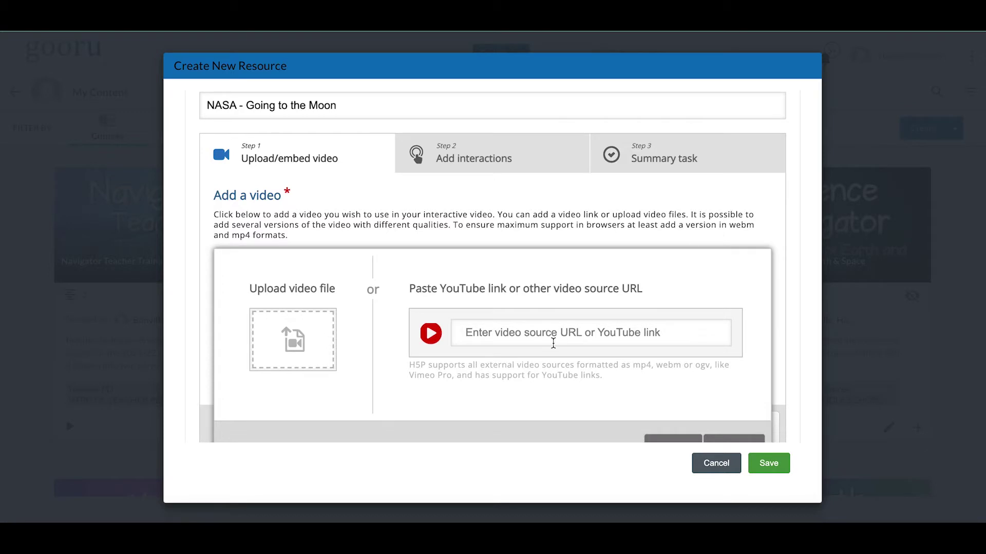
pyautogui.click(534, 332)
pyautogui.write('https://www.youtube.com/watch?v=_T8cn2J13-4')
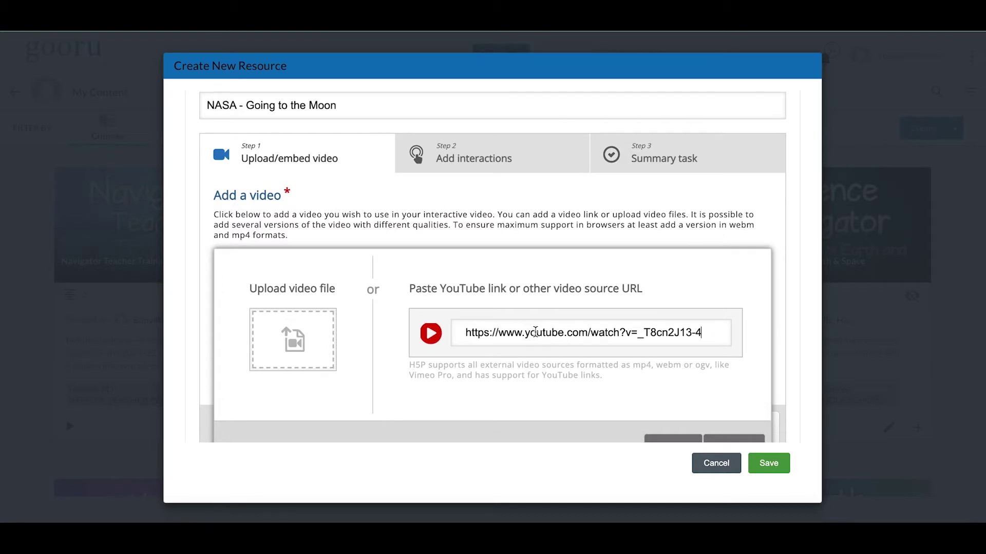
pyautogui.scroll(-3, 609, 391)
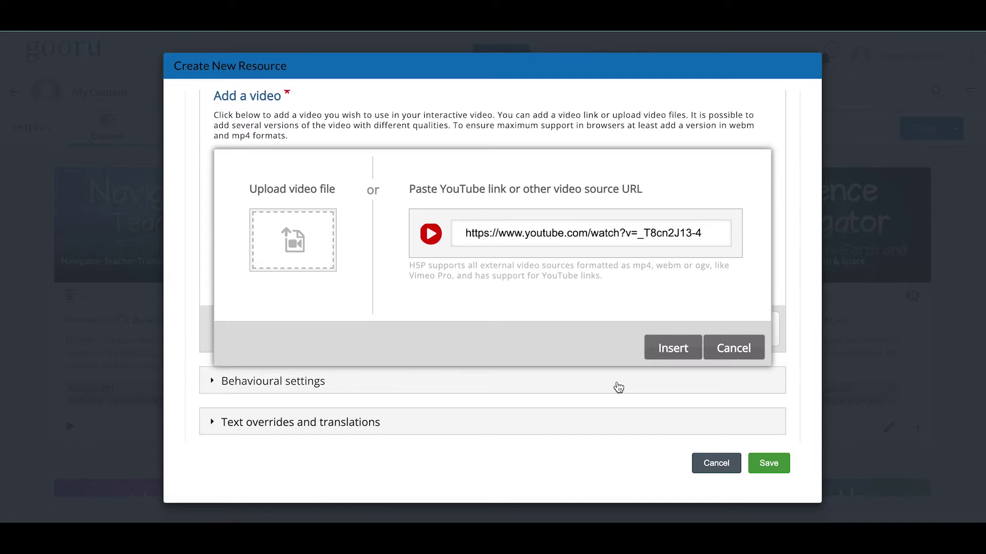
pyautogui.click(669, 348)
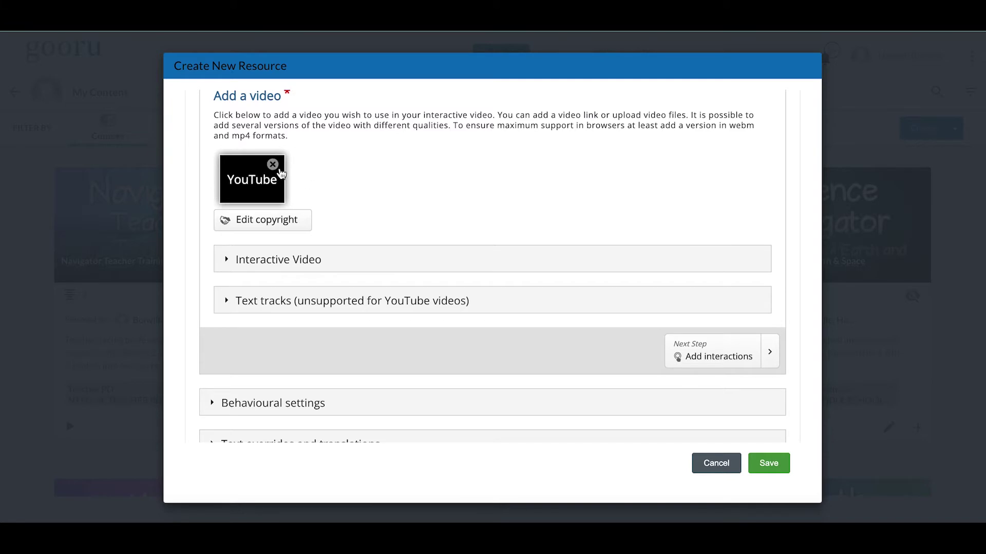
# Review the attached YouTube video's copyright details, then close them.
pyautogui.scroll(2, 468, 235)
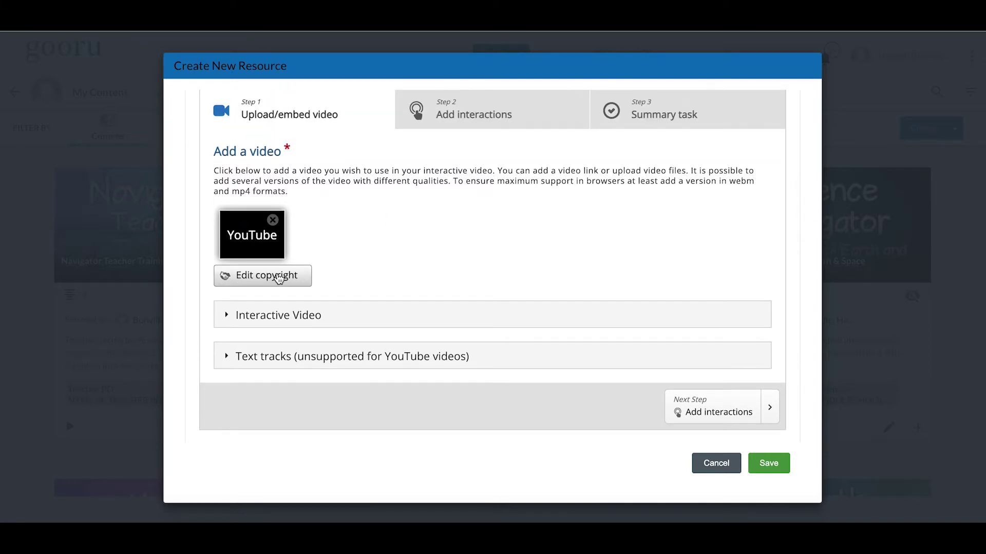
pyautogui.click(281, 277)
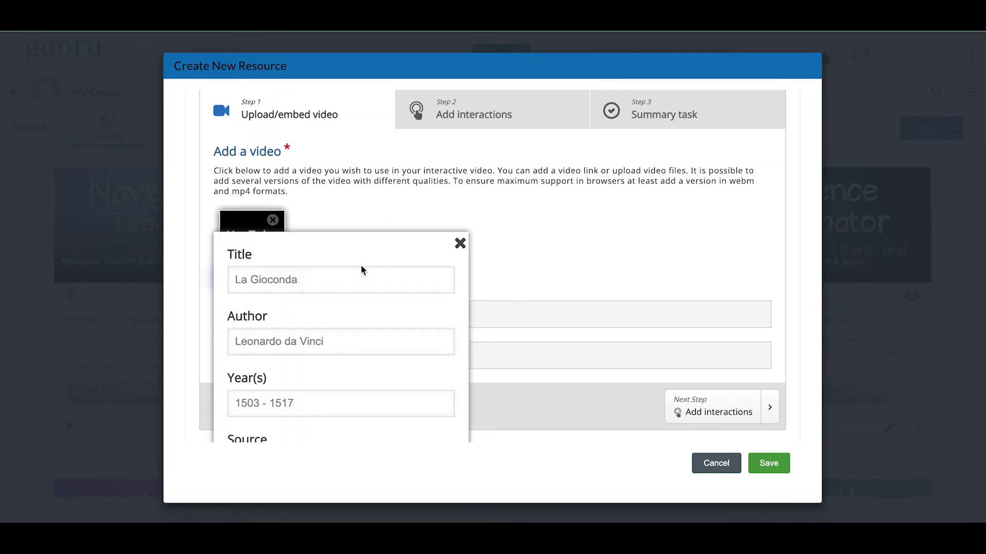
pyautogui.scroll(-3, 361, 270)
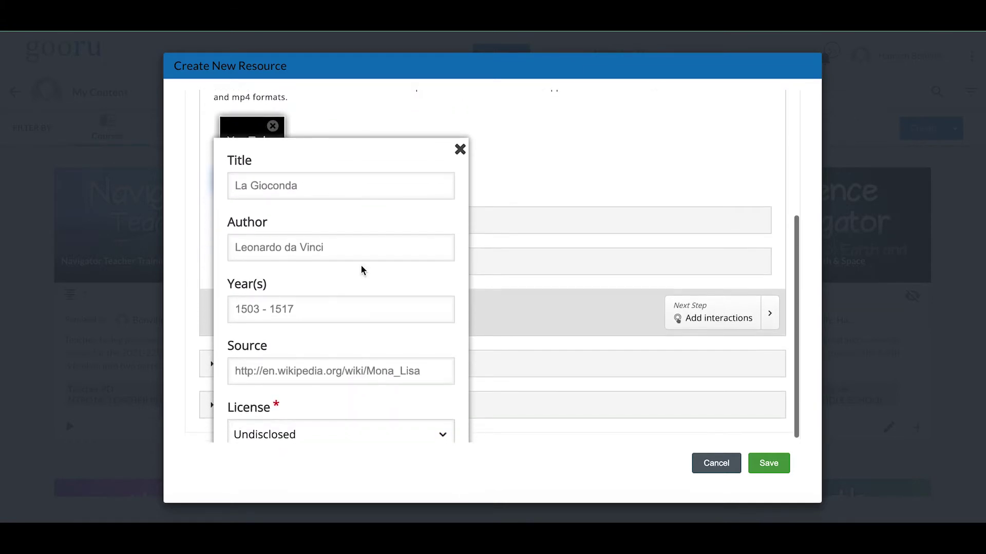
pyautogui.scroll(-3, 321, 303)
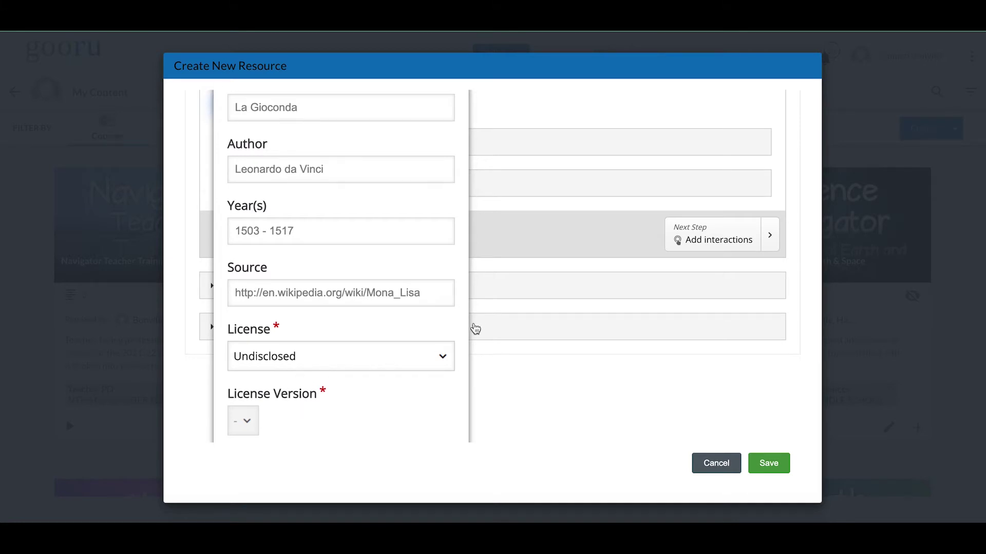
pyautogui.scroll(4, 467, 329)
pyautogui.click(460, 164)
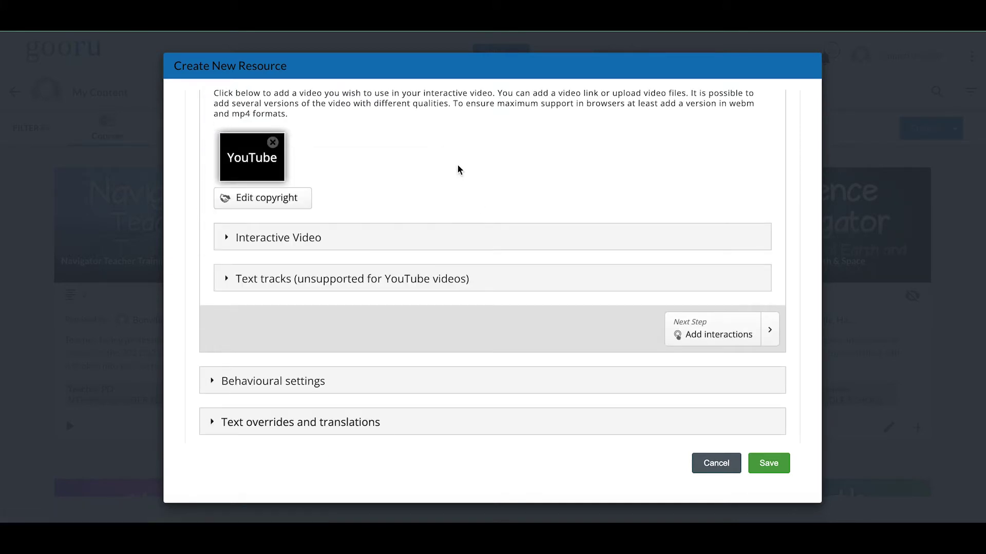
pyautogui.scroll(2, 480, 166)
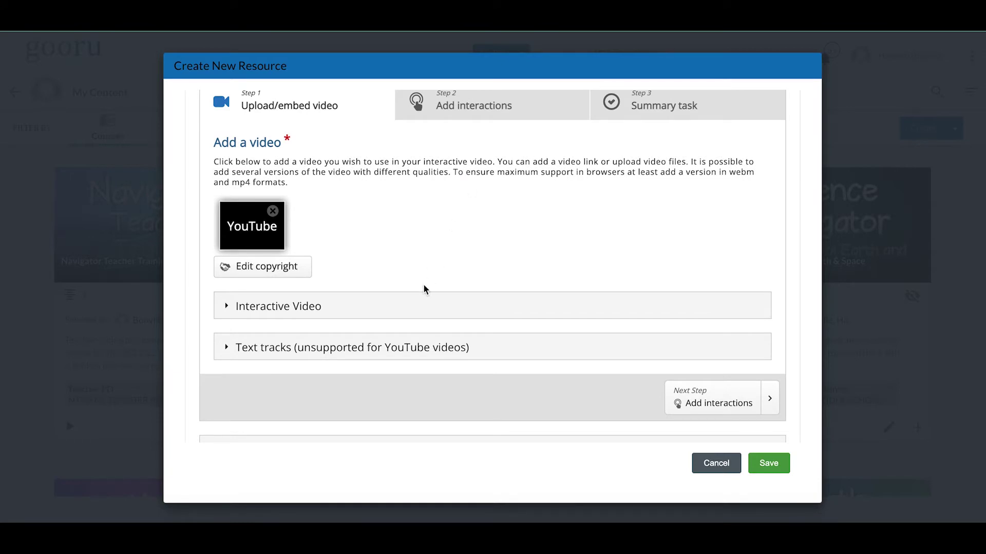
pyautogui.scroll(-2, 423, 287)
pyautogui.scroll(4, 424, 287)
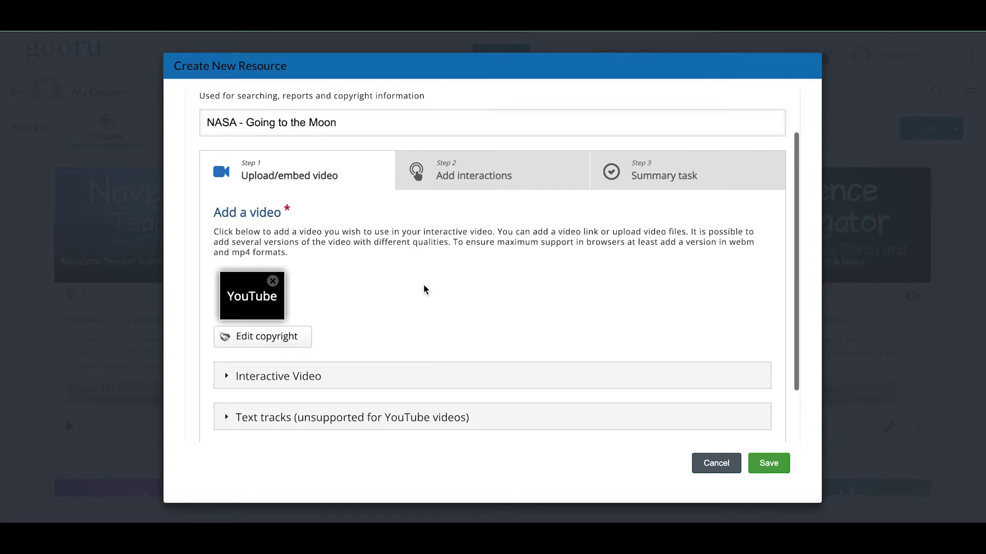
pyautogui.scroll(1, 423, 286)
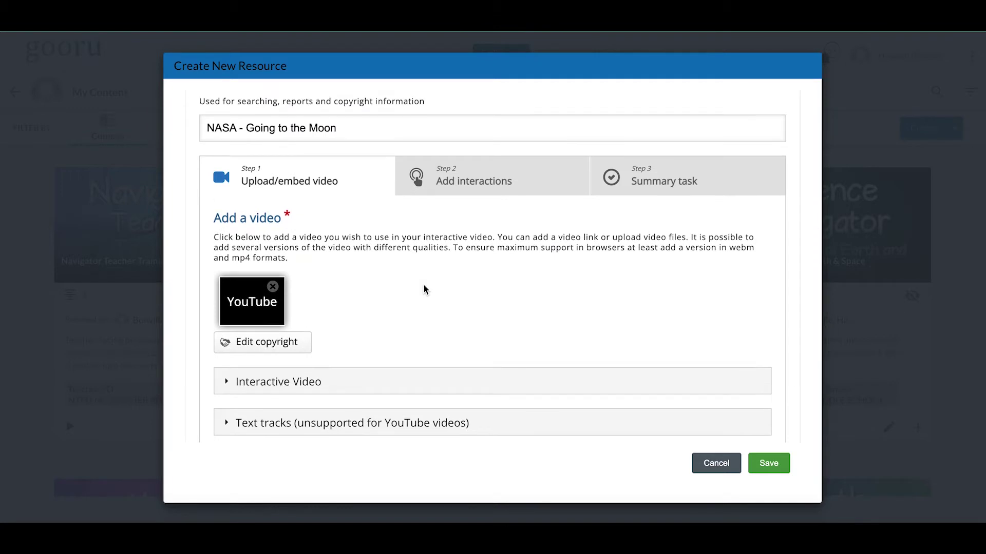
pyautogui.scroll(-5, 423, 289)
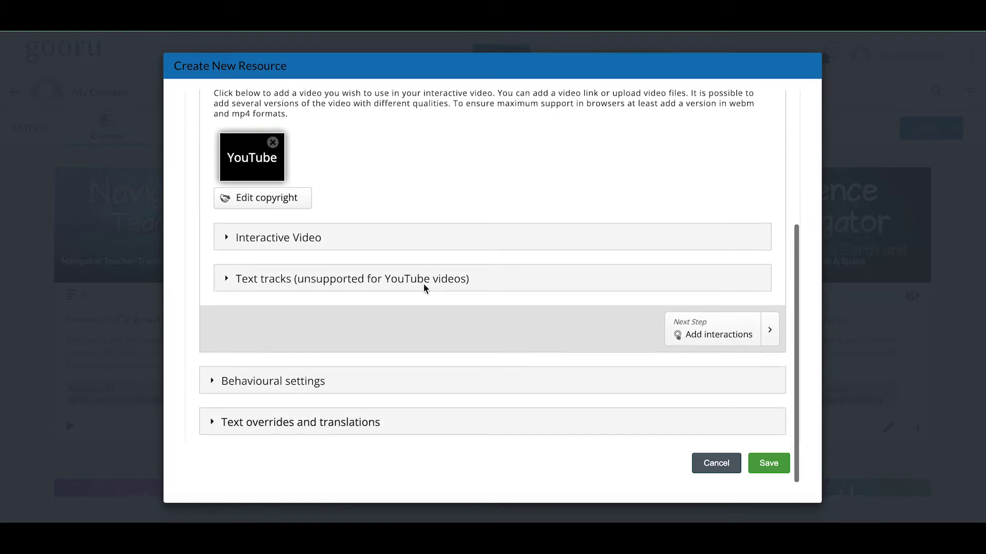
# Replace the default in-video title 'Interactive Video' with 'NASA - Going to the Moon'.
pyautogui.click(288, 237)
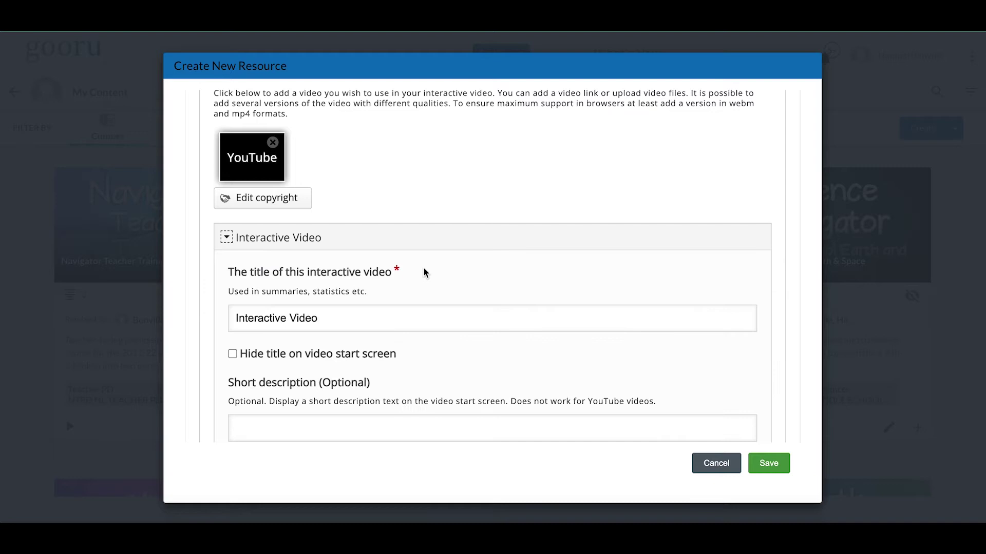
pyautogui.scroll(-2, 354, 272)
pyautogui.click(336, 276)
pyautogui.moveTo(336, 276); pyautogui.dragTo(232, 274)
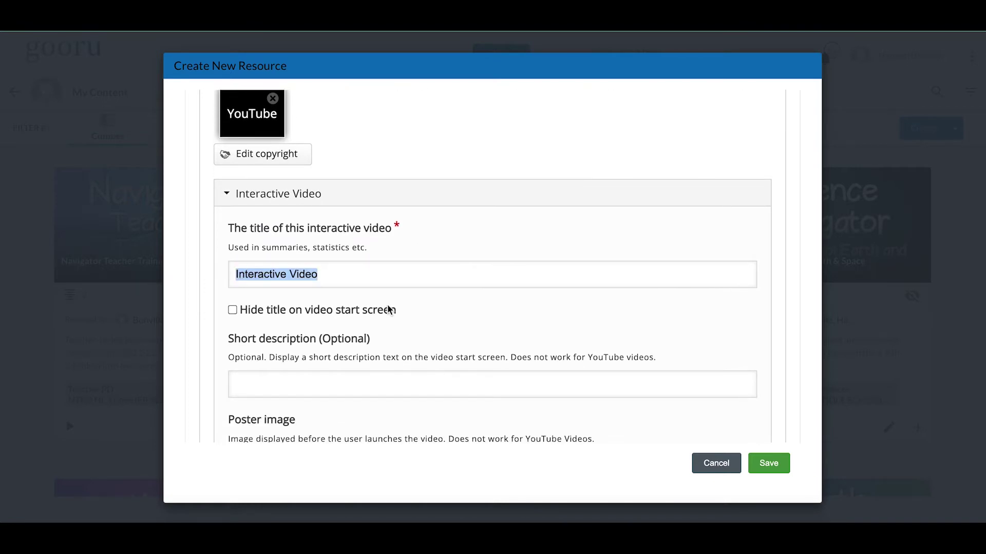
pyautogui.press('BackSpace')
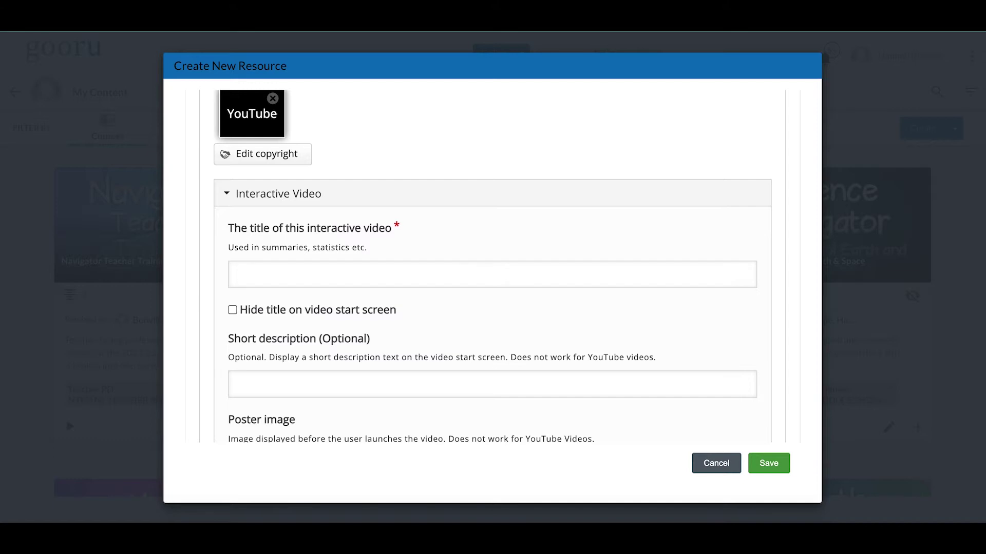
pyautogui.scroll(5, 329, 184)
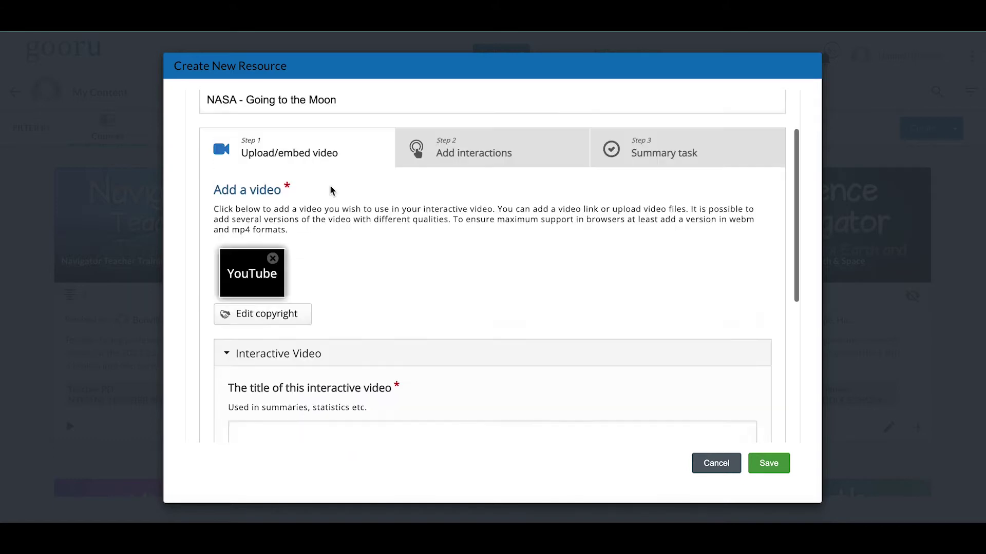
pyautogui.scroll(1, 331, 191)
pyautogui.moveTo(336, 182); pyautogui.dragTo(241, 159)
pyautogui.hotkey('ctrl', 'c')
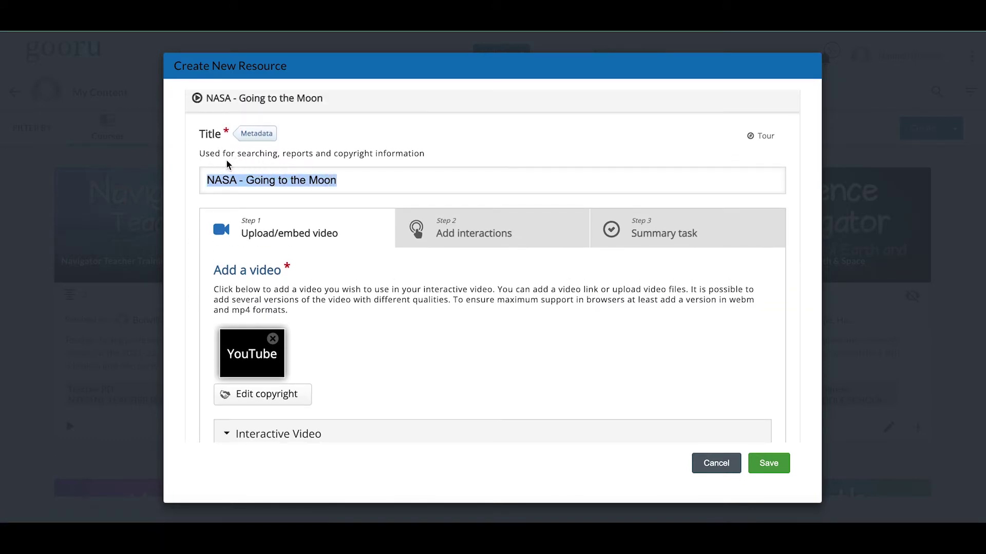
pyautogui.scroll(-4, 402, 298)
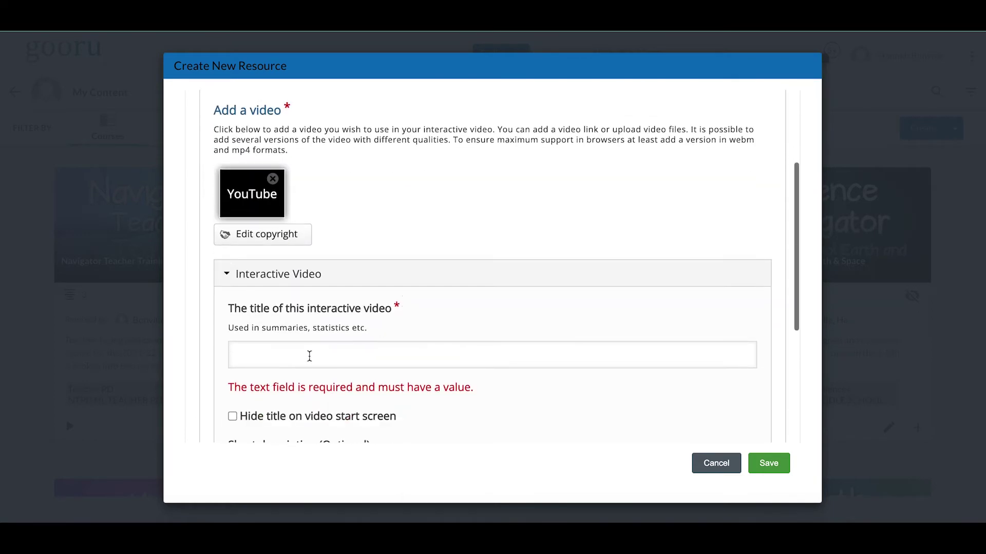
pyautogui.click(304, 359)
pyautogui.hotkey('ctrl', 'v')
# Check the Text tracks section, then collapse it and the NASA - Going to the Moon section.
pyautogui.scroll(-3, 598, 356)
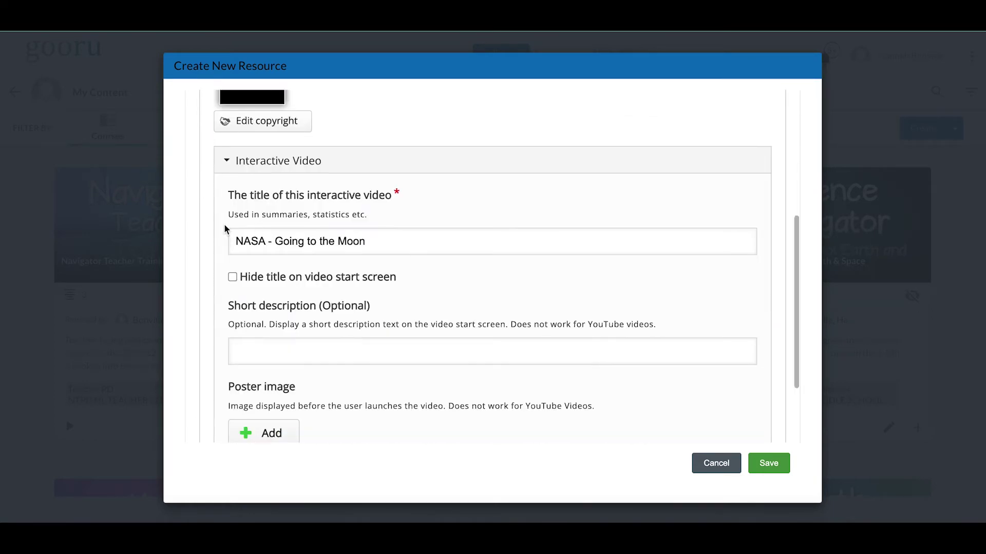
pyautogui.scroll(-2, 238, 281)
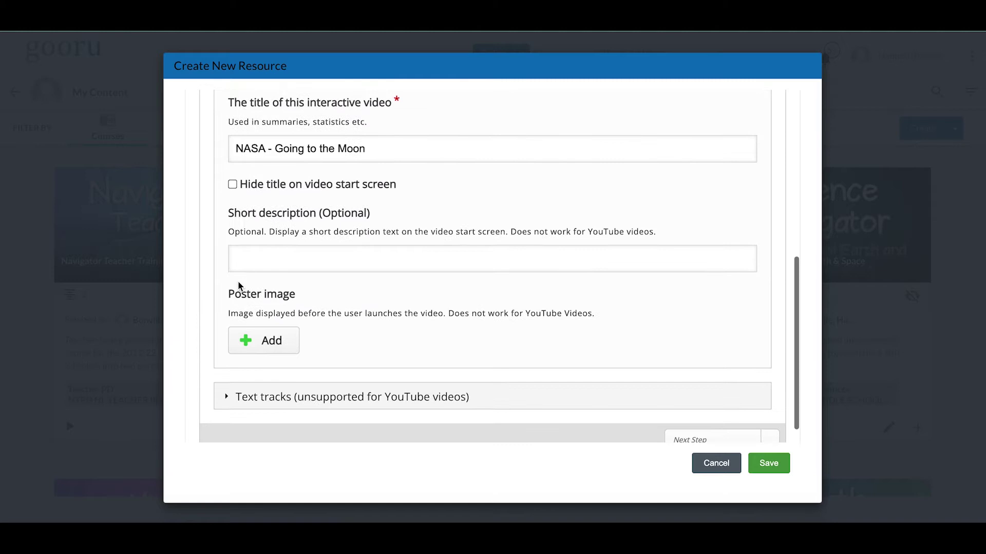
pyautogui.scroll(-2, 304, 332)
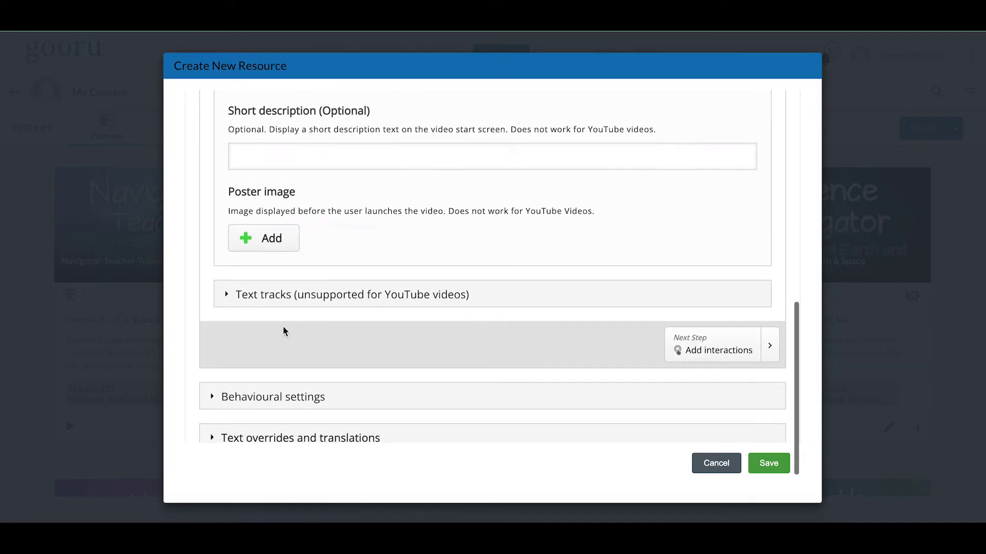
pyautogui.click(227, 296)
pyautogui.scroll(-3, 228, 297)
pyautogui.scroll(3, 229, 295)
pyautogui.click(227, 278)
pyautogui.click(226, 217)
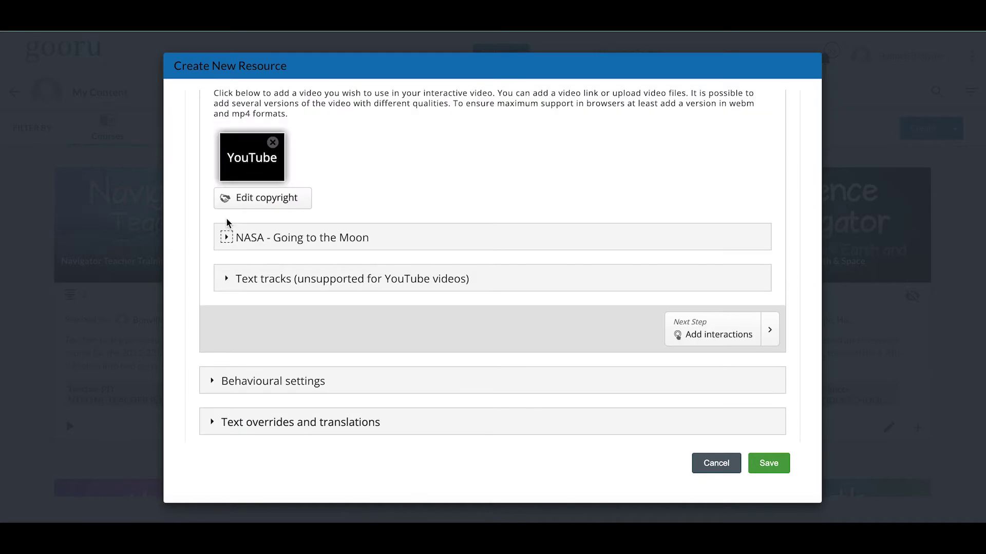
pyautogui.click(212, 382)
pyautogui.scroll(-1, 371, 270)
pyautogui.scroll(-3, 369, 267)
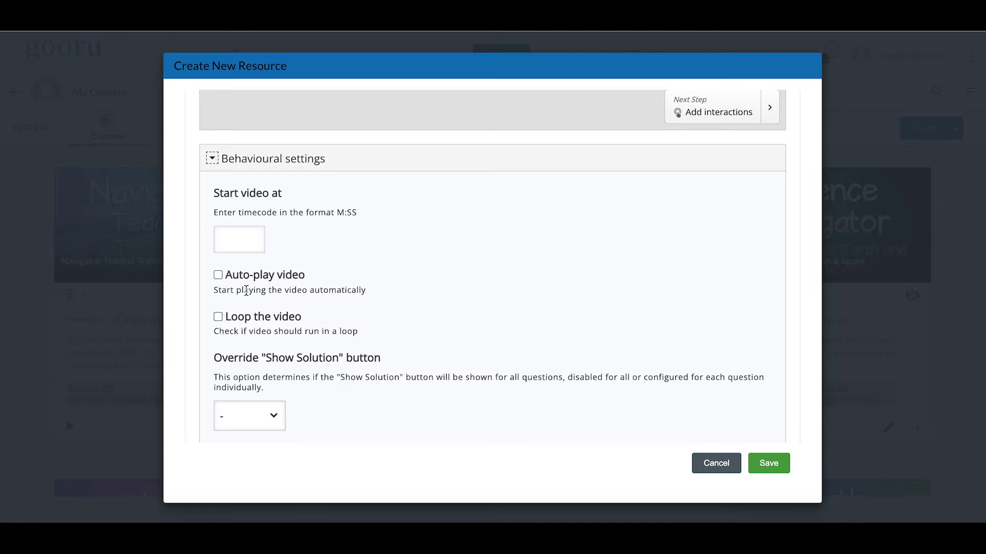
pyautogui.scroll(-2, 246, 290)
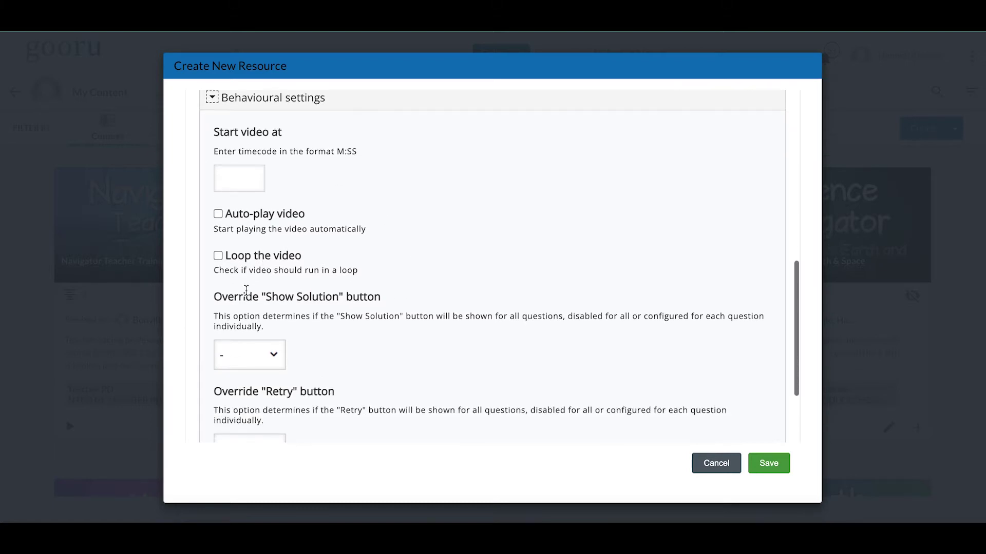
pyautogui.scroll(-2, 246, 291)
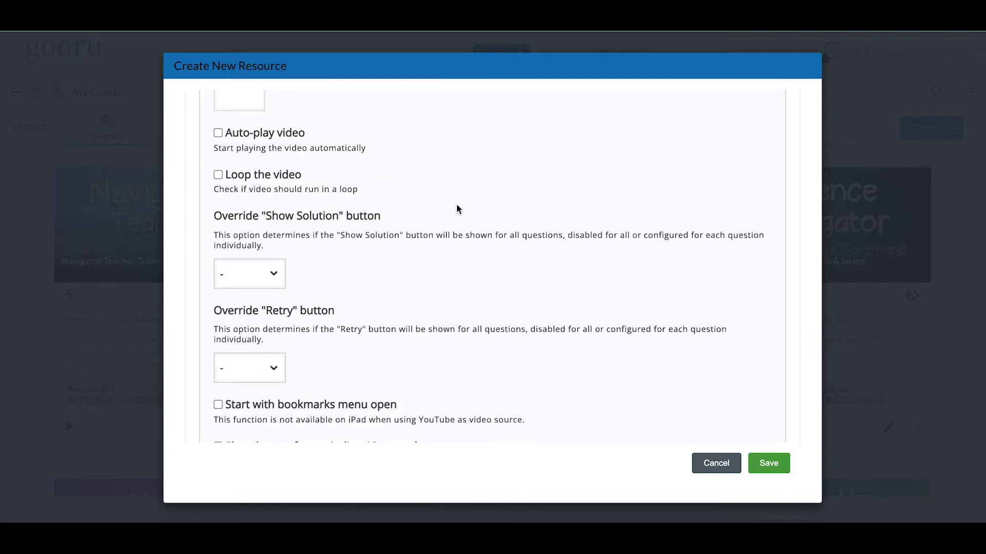
pyautogui.scroll(-1, 457, 205)
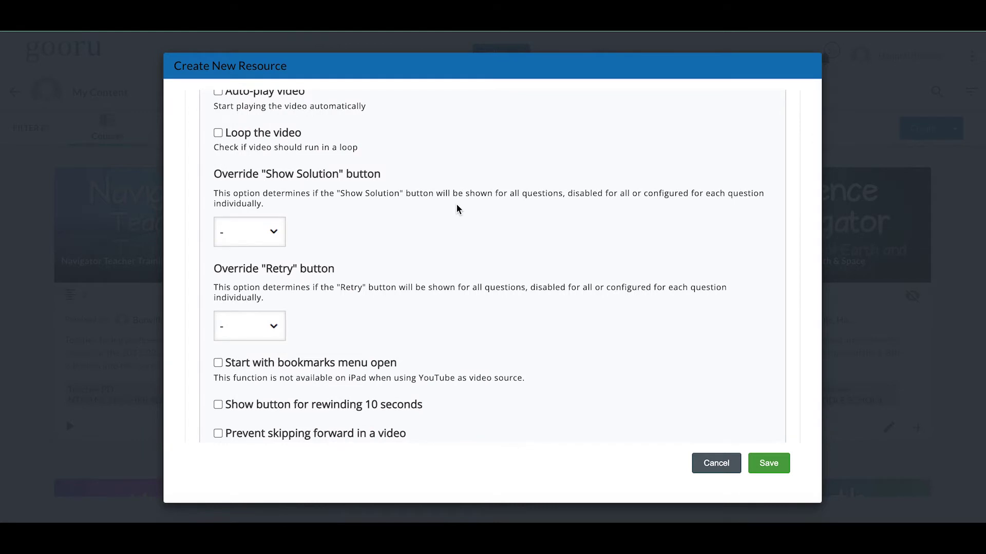
pyautogui.scroll(-3, 421, 149)
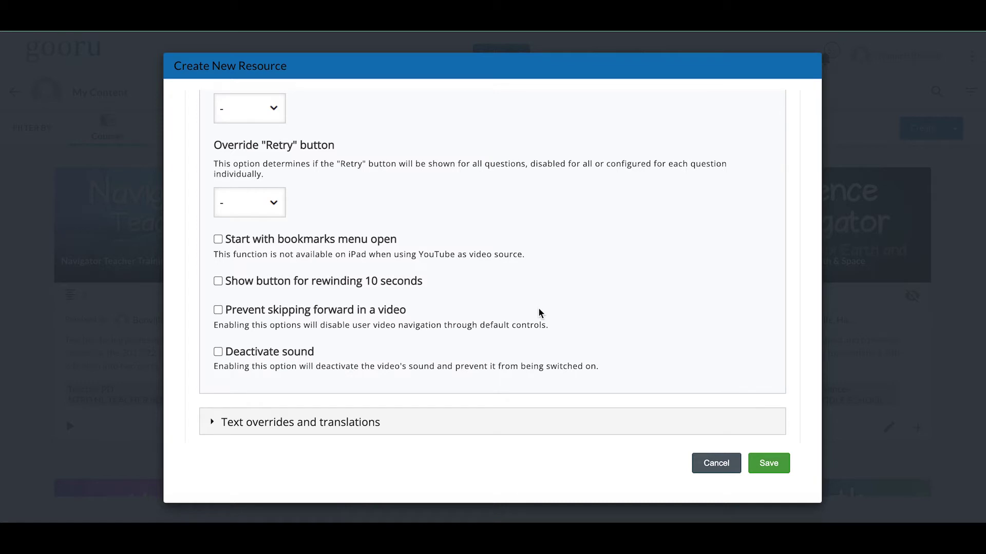
pyautogui.click(227, 420)
pyautogui.scroll(-3, 354, 326)
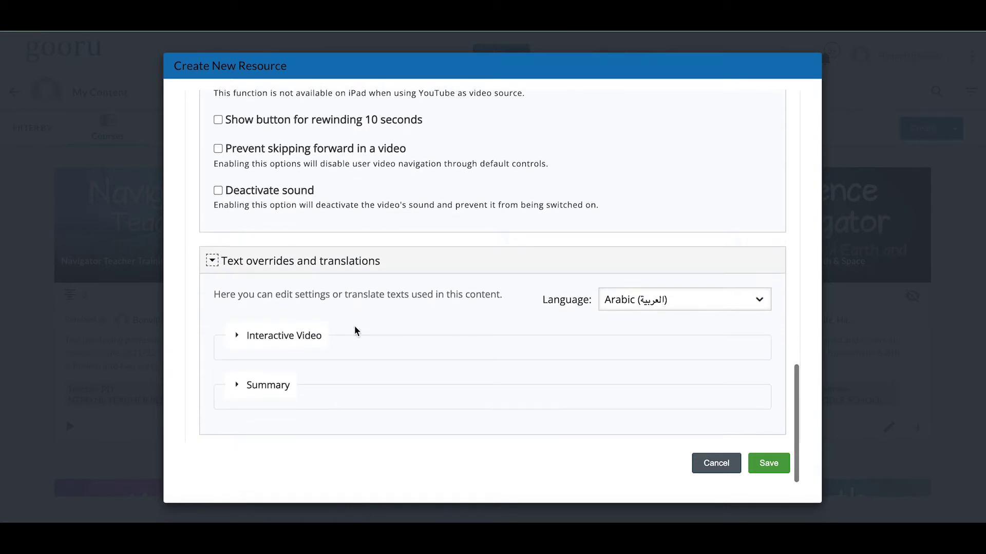
pyautogui.click(212, 261)
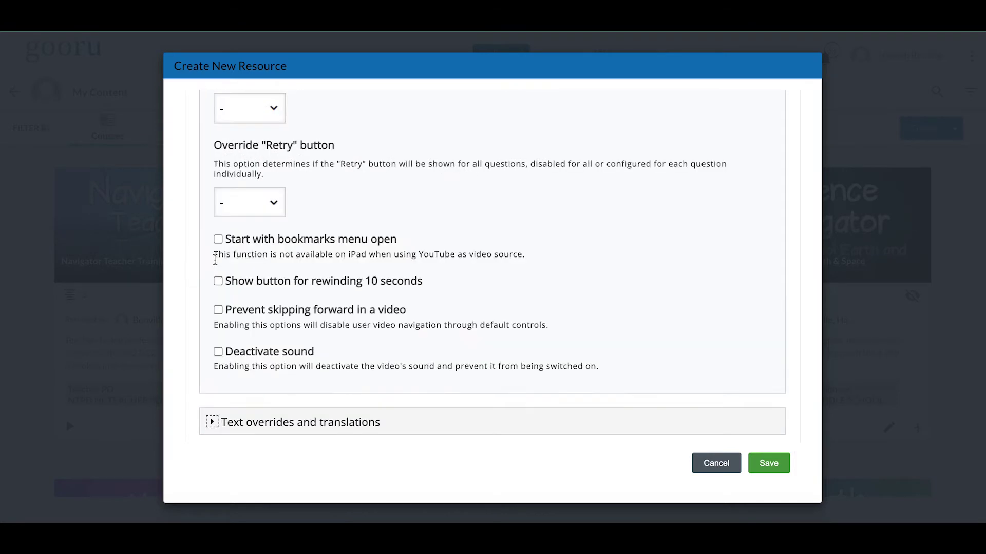
pyautogui.scroll(4, 215, 259)
pyautogui.scroll(2, 215, 259)
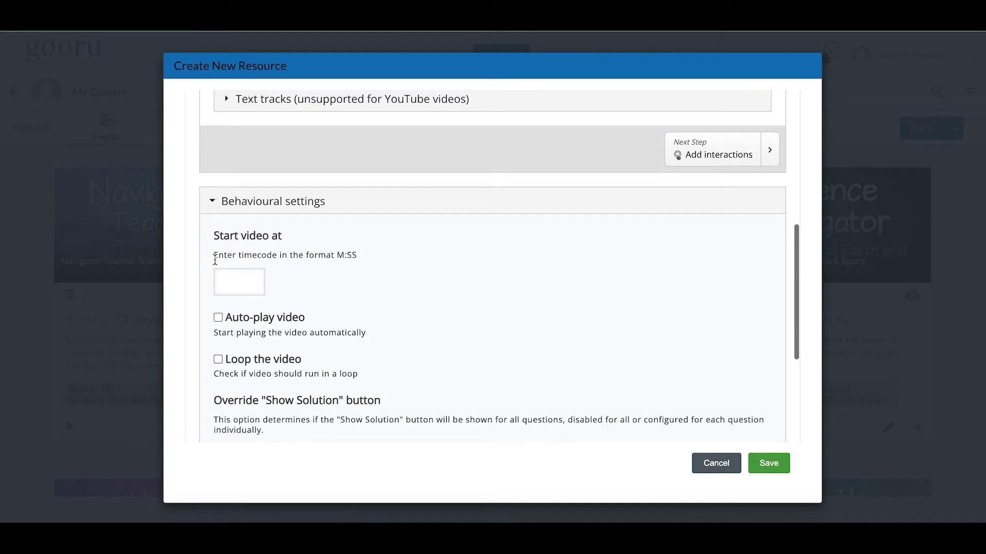
pyautogui.click(212, 200)
pyautogui.scroll(4, 445, 275)
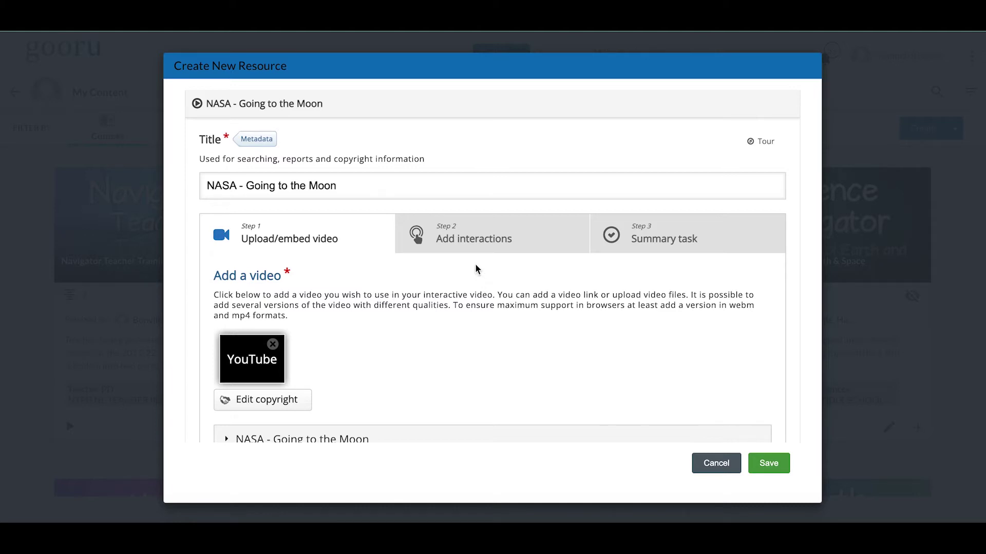
# Switch to Step 2 Add interactions and close the Adding interactions tour popup.
pyautogui.click(475, 247)
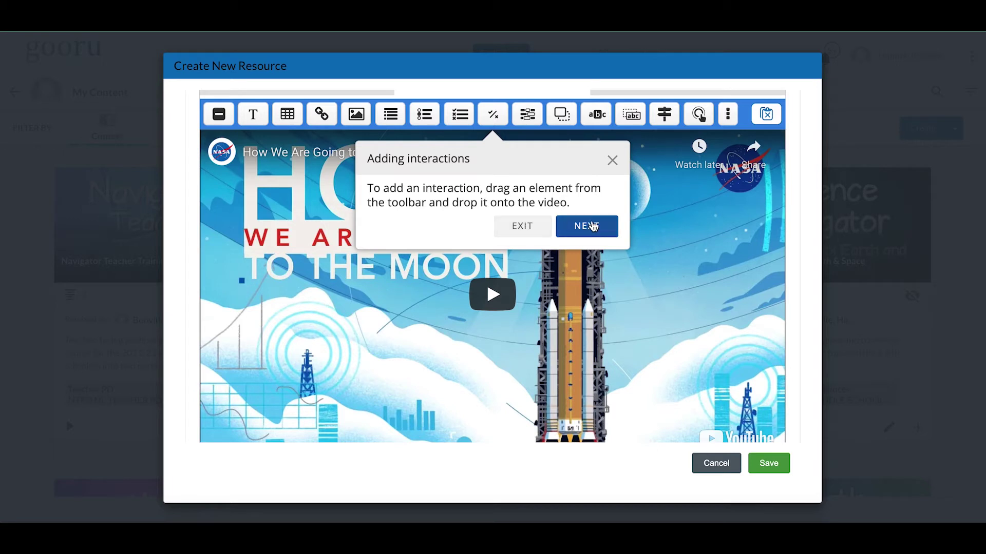
pyautogui.click(612, 161)
pyautogui.scroll(-3, 259, 259)
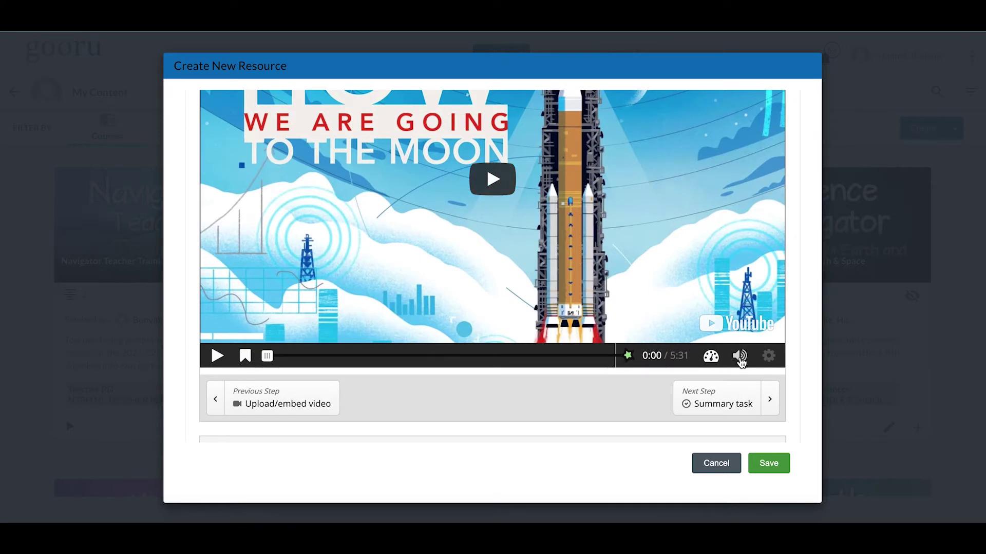
pyautogui.scroll(2, 492, 279)
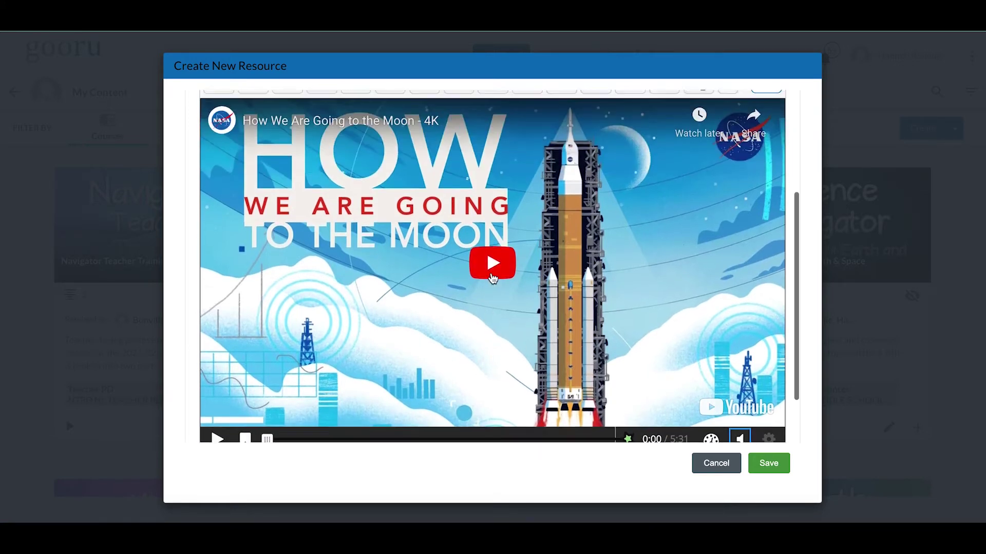
pyautogui.scroll(3, 492, 279)
pyautogui.scroll(-3, 492, 279)
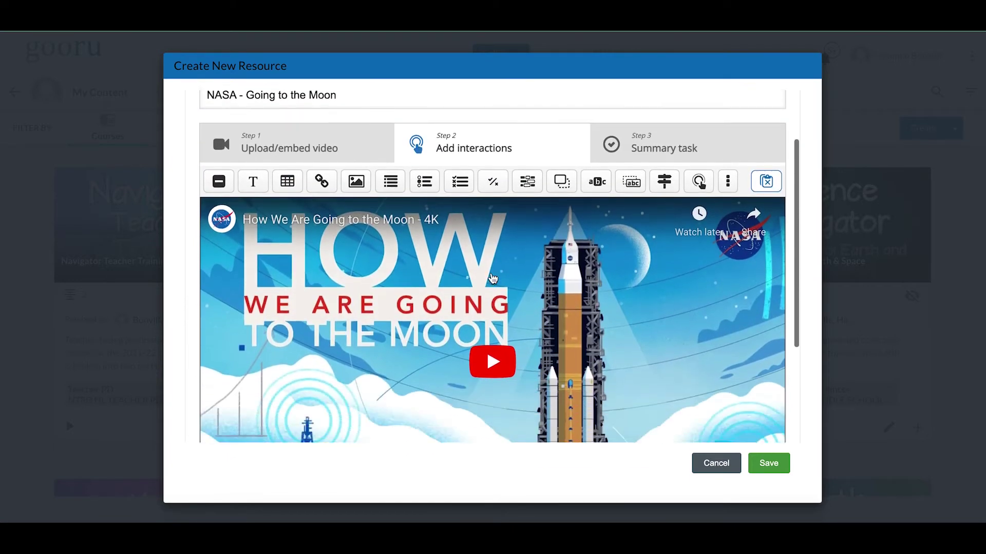
pyautogui.scroll(-1, 492, 280)
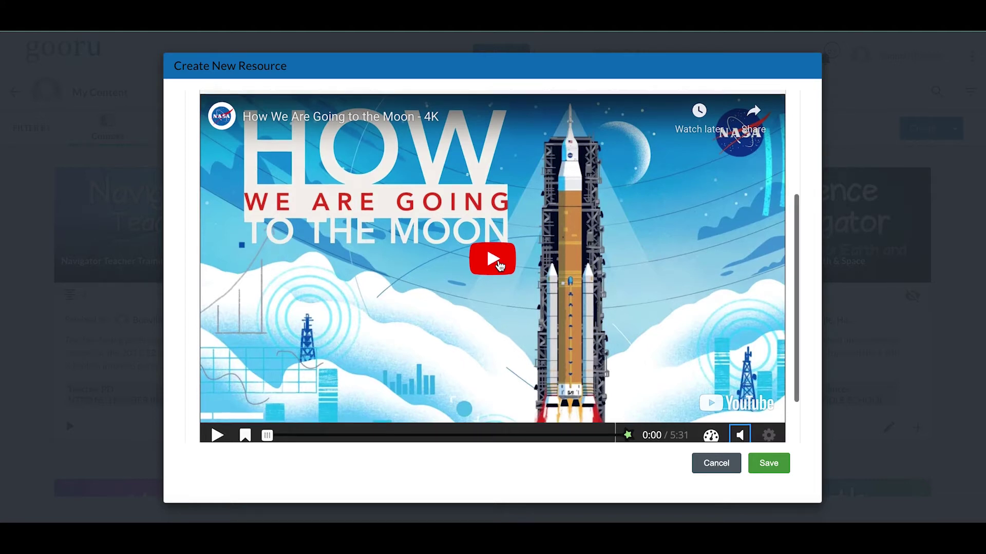
pyautogui.scroll(-1, 498, 266)
pyautogui.scroll(1, 499, 265)
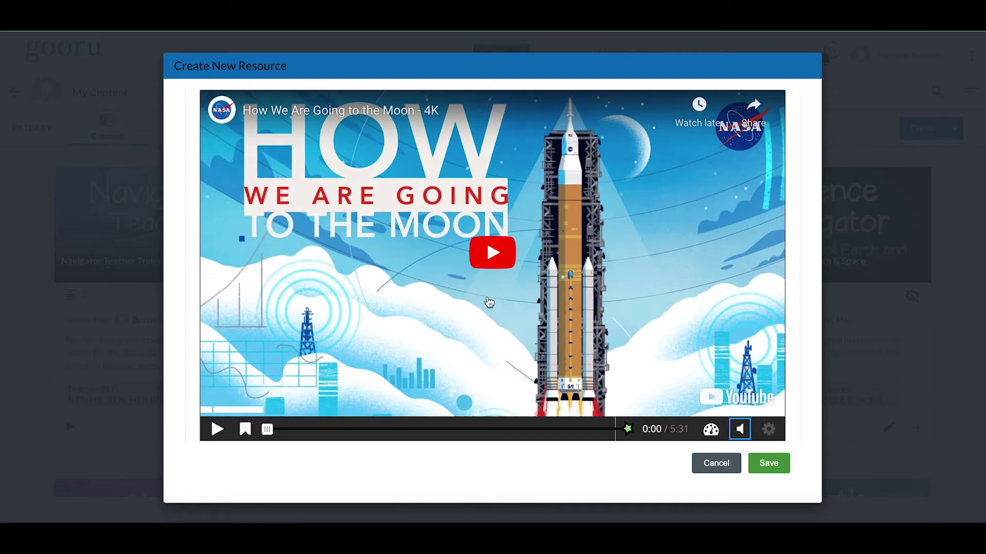
pyautogui.scroll(2, 359, 241)
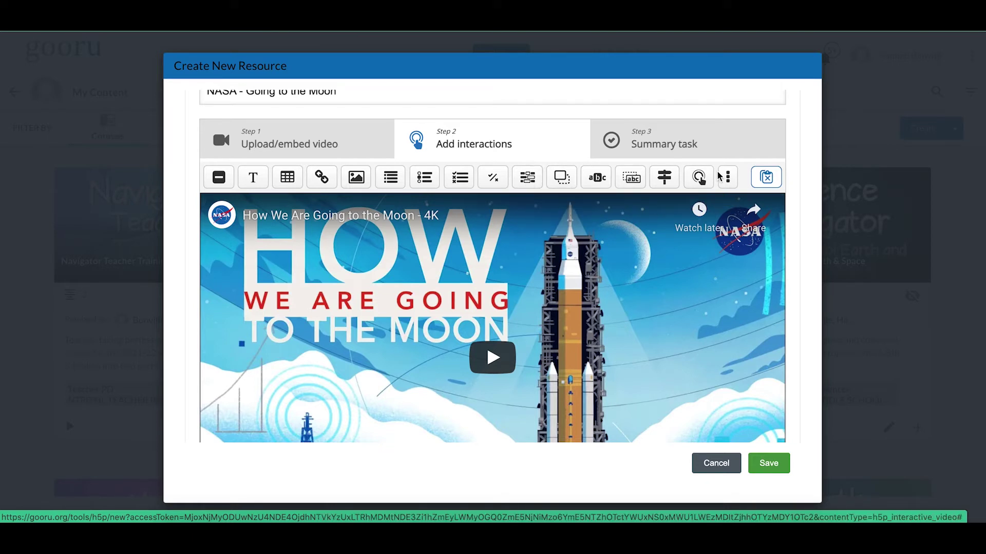
# Reveal the extra interaction types in the interaction toolbar.
pyautogui.click(729, 180)
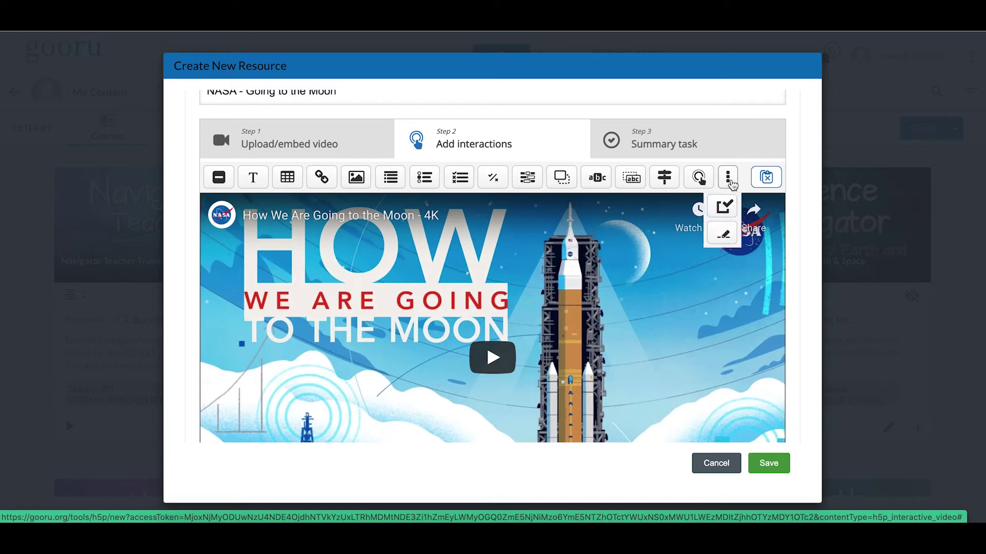
pyautogui.scroll(-2, 378, 275)
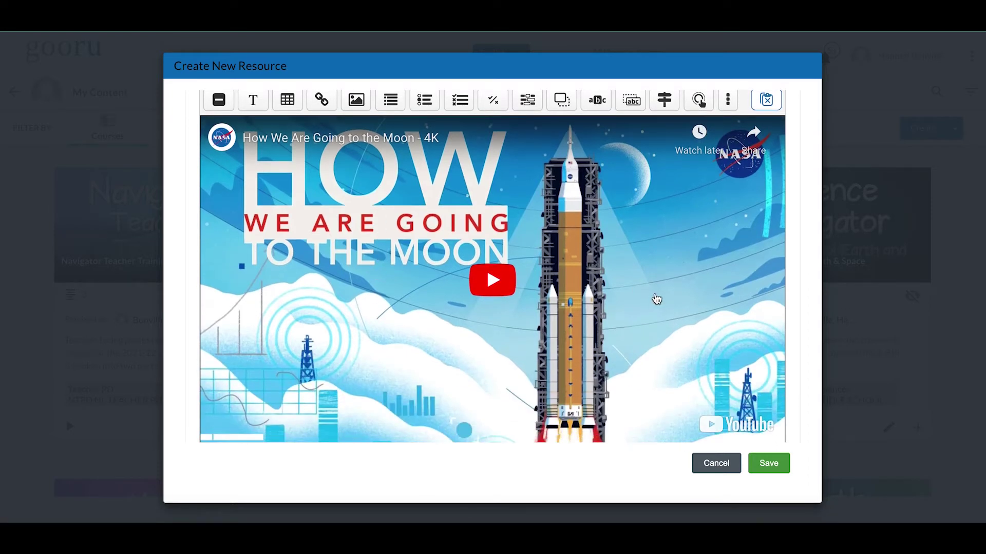
pyautogui.scroll(2, 655, 298)
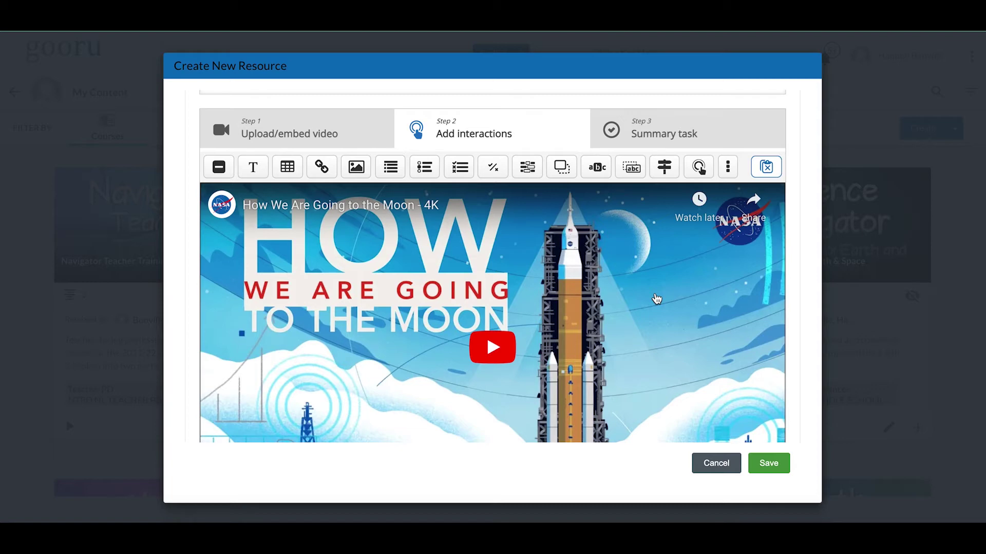
pyautogui.scroll(-3, 657, 299)
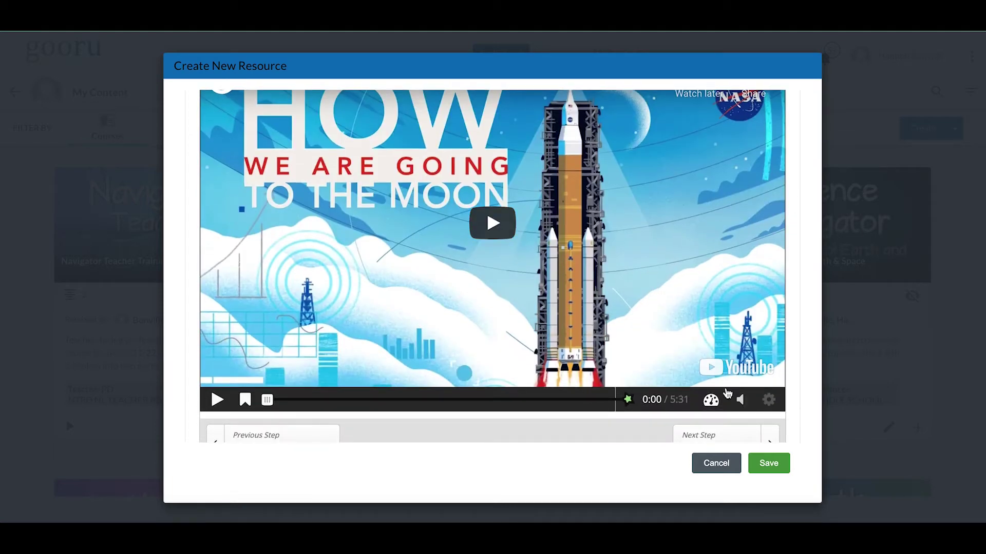
# Skip the video to the Artemis Crew scene, pause at 0:44, and close More videos.
pyautogui.click(492, 223)
pyautogui.scroll(1, 498, 220)
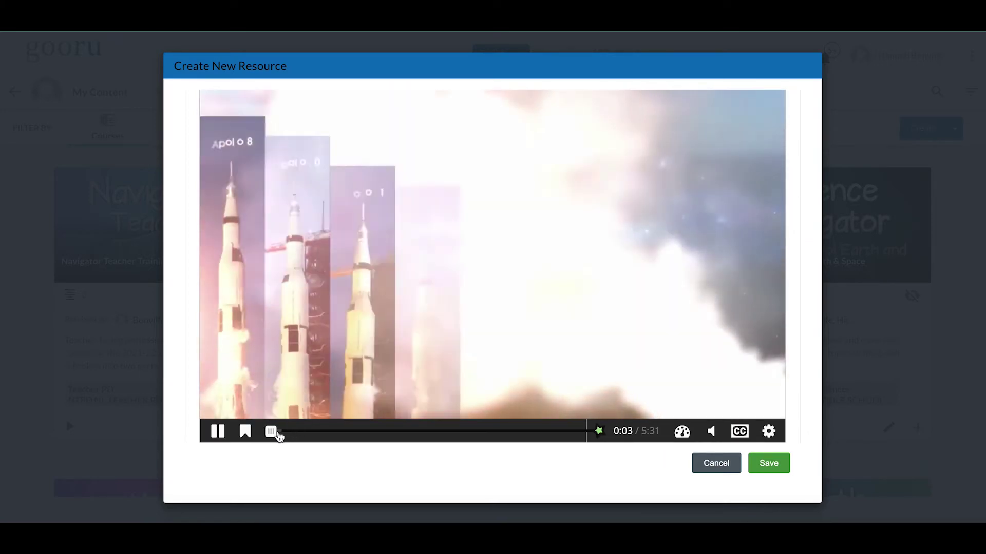
pyautogui.click(284, 433)
pyautogui.moveTo(286, 435); pyautogui.dragTo(316, 432)
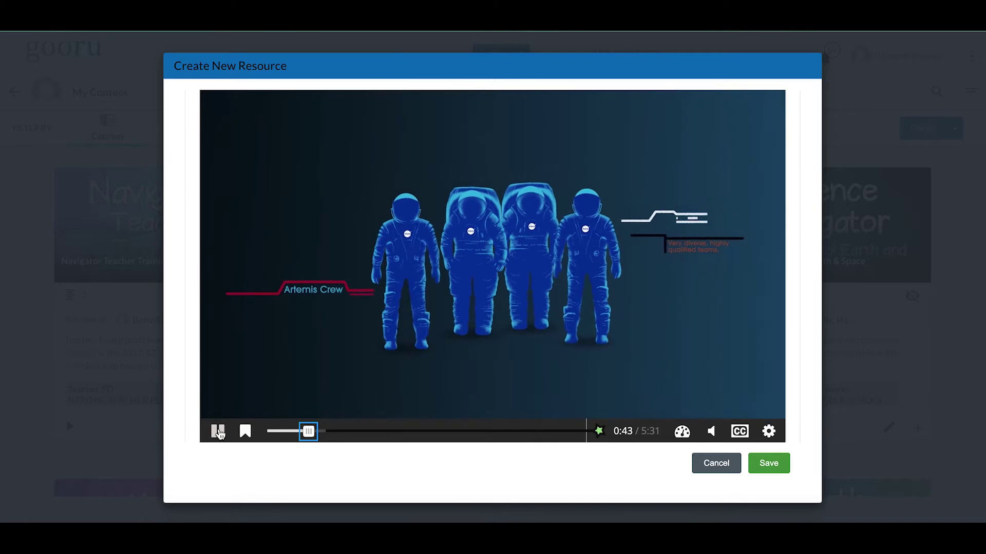
pyautogui.click(218, 432)
pyautogui.click(757, 329)
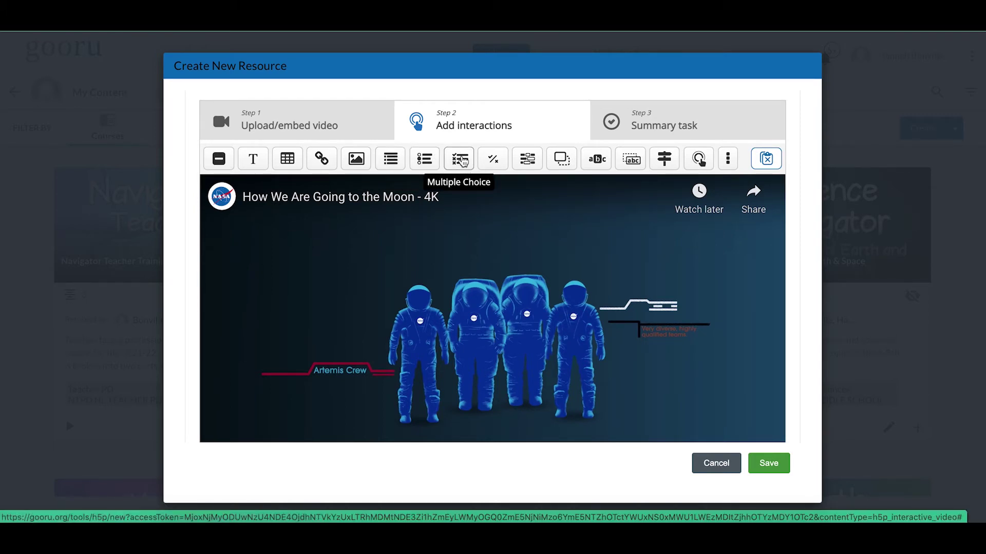
# Add a Multiple Choice interaction ending at 0:44.192 with Pause video on, shown as a button.
pyautogui.click(462, 161)
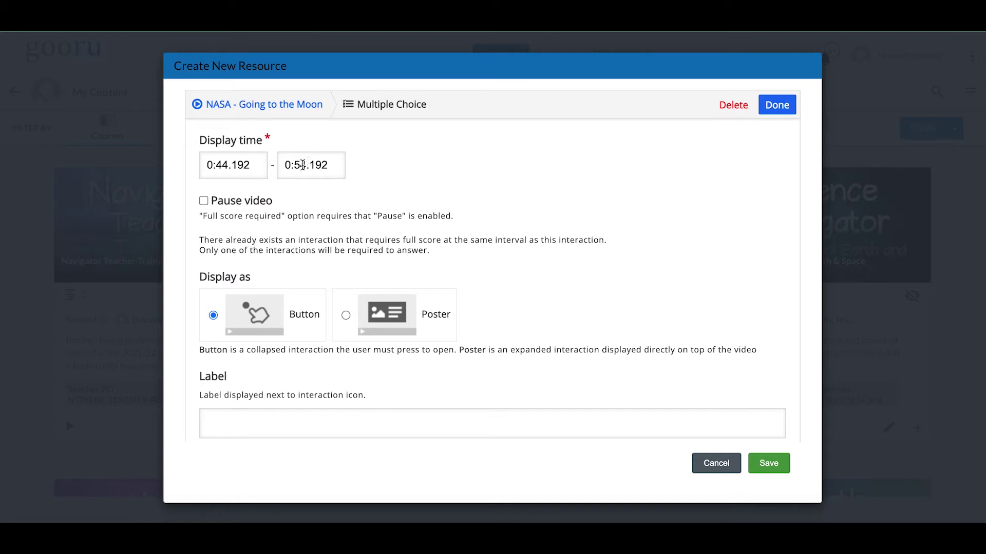
pyautogui.click(204, 201)
pyautogui.press('BackSpace')
pyautogui.write('4')
pyautogui.scroll(-2, 354, 228)
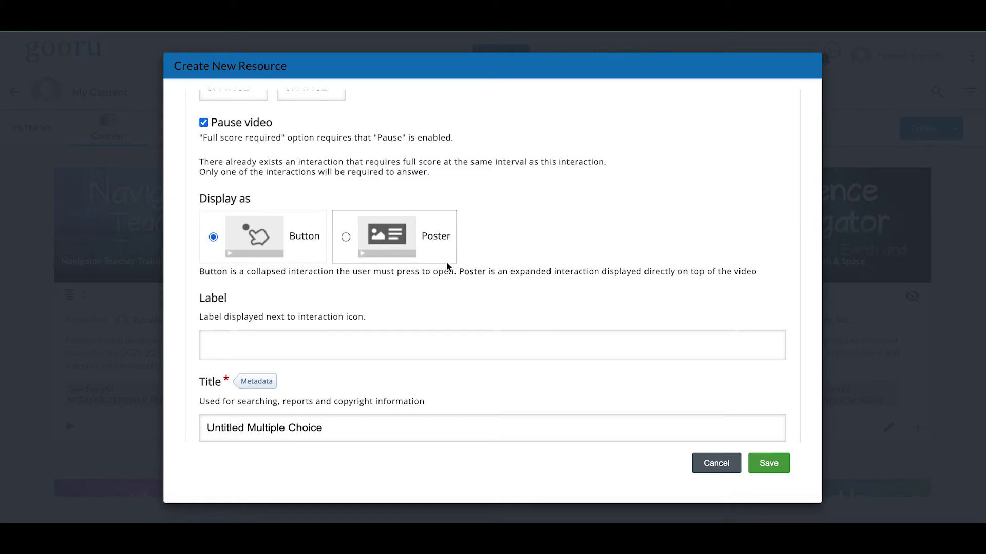
pyautogui.scroll(-1, 413, 218)
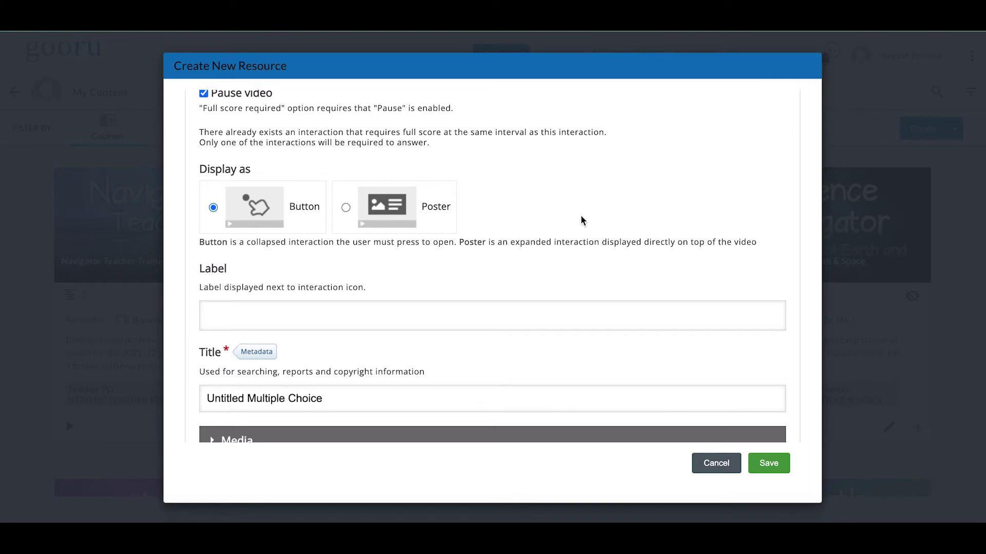
pyautogui.scroll(-2, 577, 213)
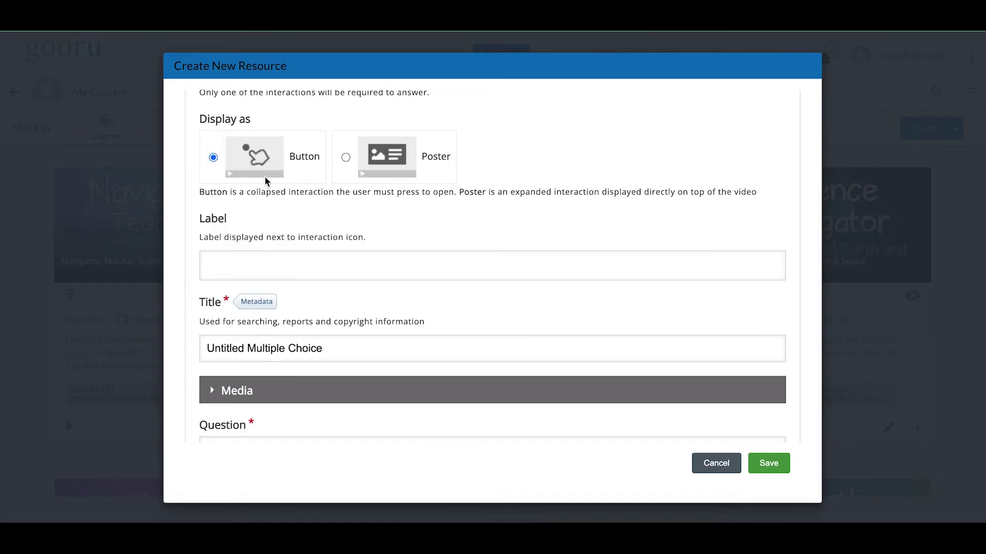
# Label the interaction 'Question 1' and title it 'NASA Moon Question 1'.
pyautogui.click(241, 264)
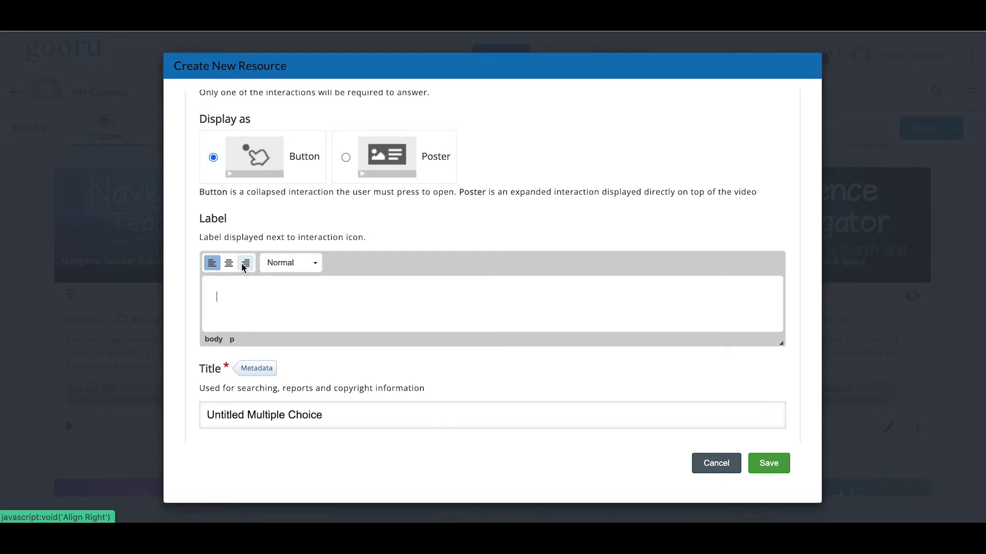
pyautogui.write('Question 1')
pyautogui.scroll(-2, 505, 367)
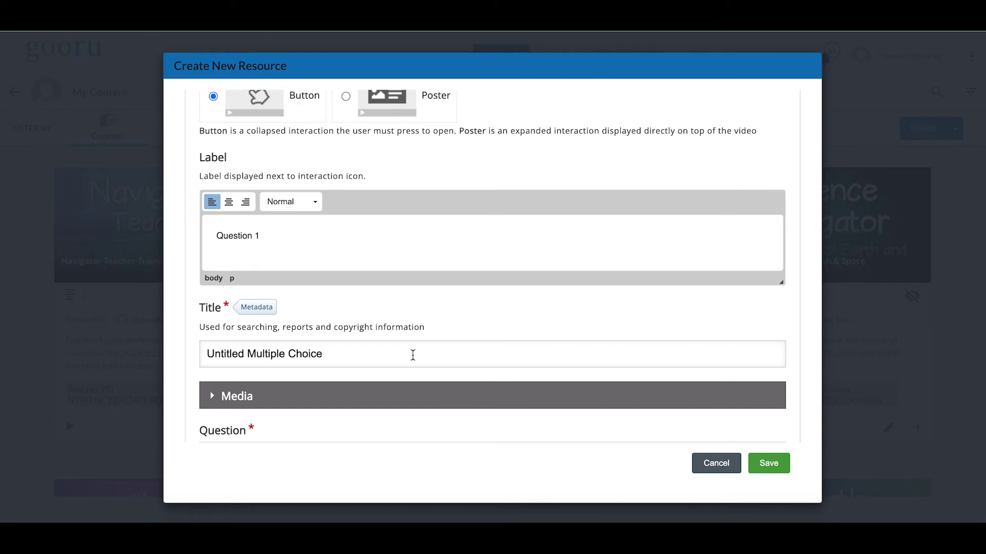
pyautogui.scroll(-3, 413, 355)
pyautogui.tripleClick(367, 247)
pyautogui.press('BackSpace')
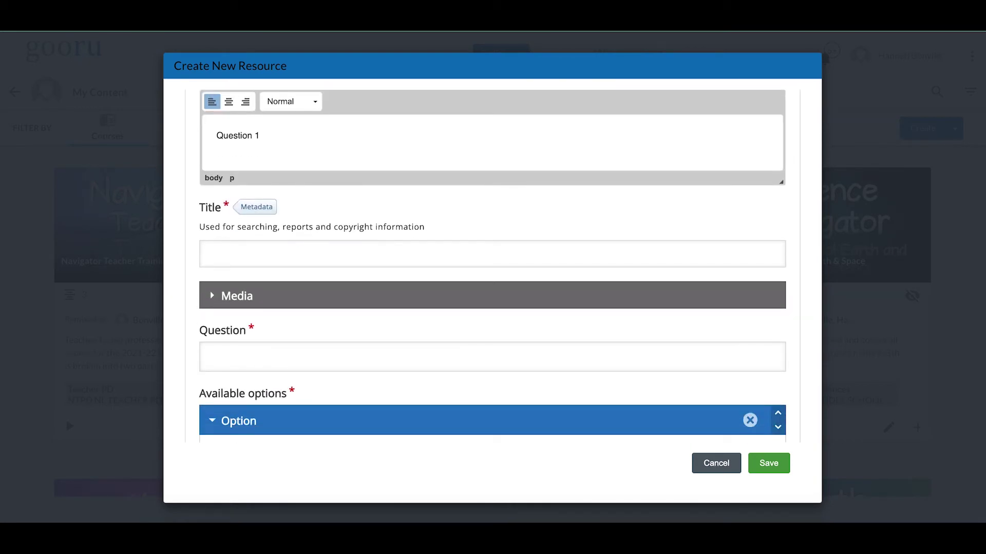
pyautogui.write('NASA Moon Question 1')
# Keep the question's Media setting at none.
pyautogui.click(212, 296)
pyautogui.scroll(-2, 214, 292)
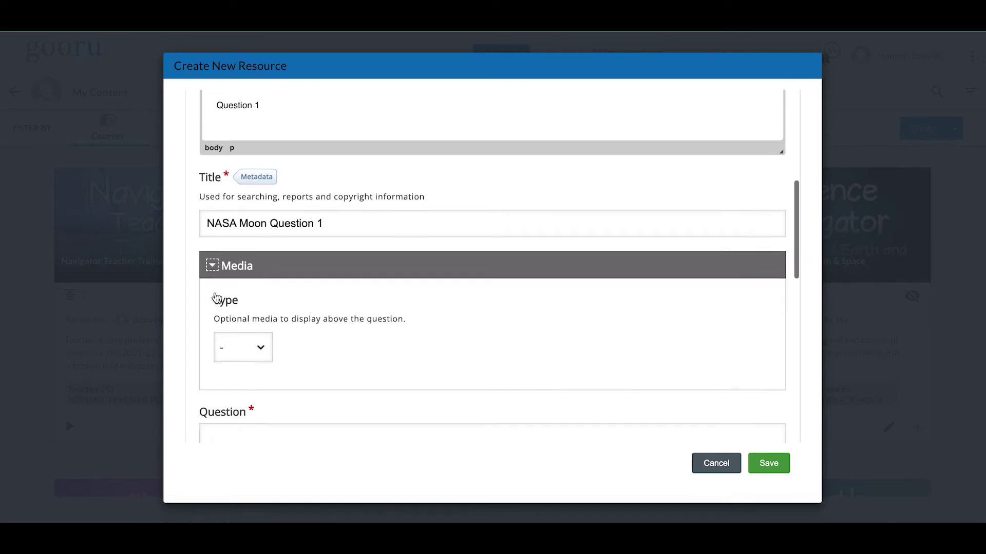
pyautogui.scroll(-1, 216, 298)
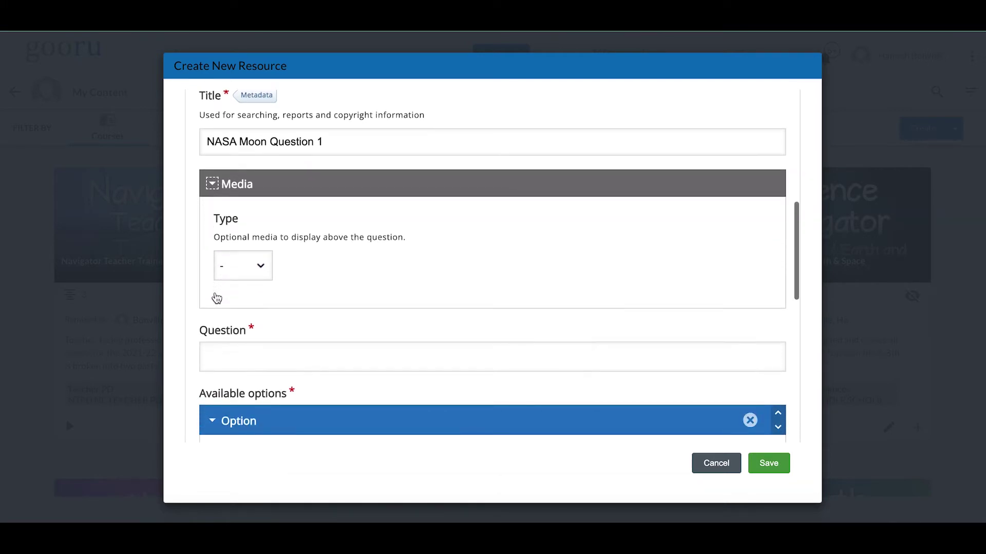
pyautogui.click(259, 265)
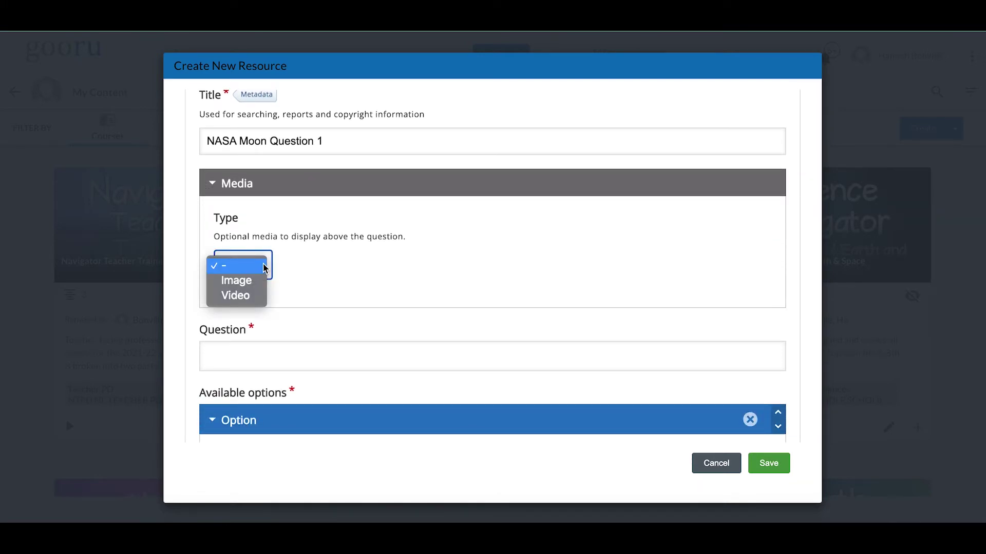
pyautogui.click(261, 264)
pyautogui.click(214, 183)
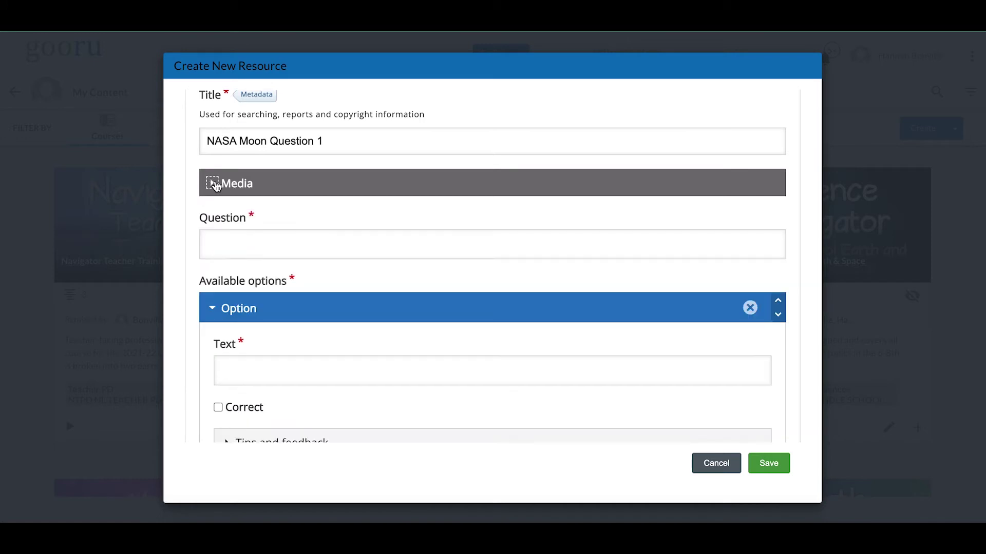
# Enter the question text 'type question text here'.
pyautogui.click(236, 241)
pyautogui.scroll(1, 922, 280)
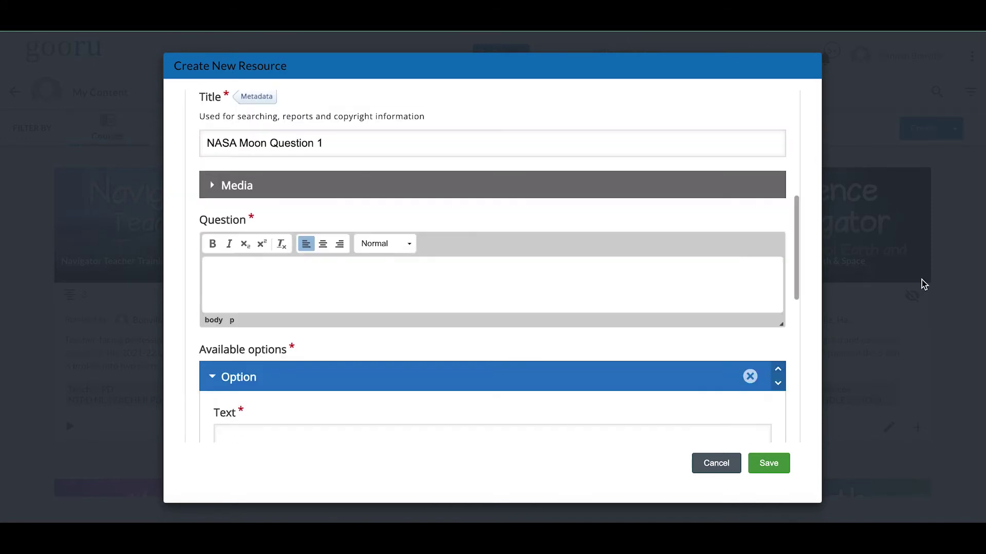
pyautogui.write('type question ')
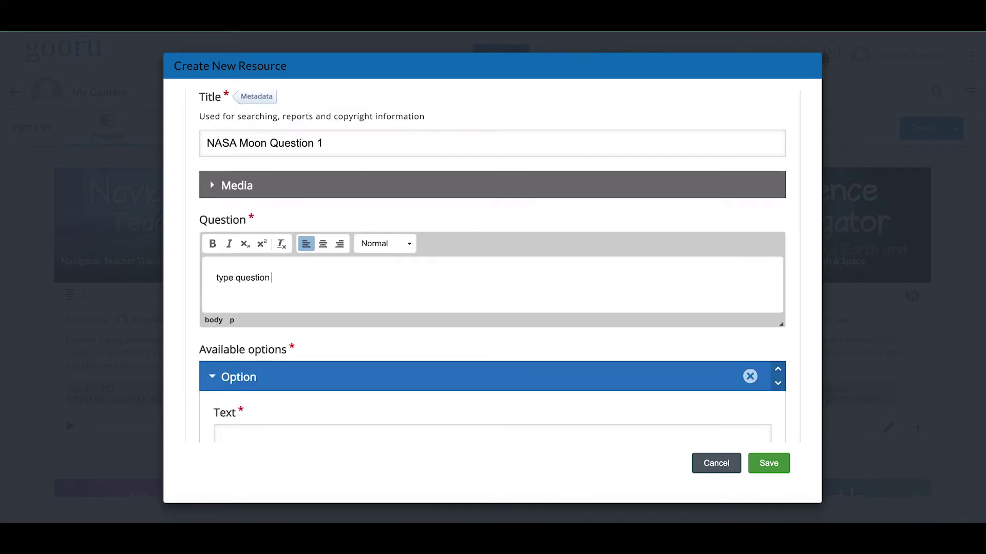
pyautogui.write('text here')
pyautogui.scroll(-2, 271, 286)
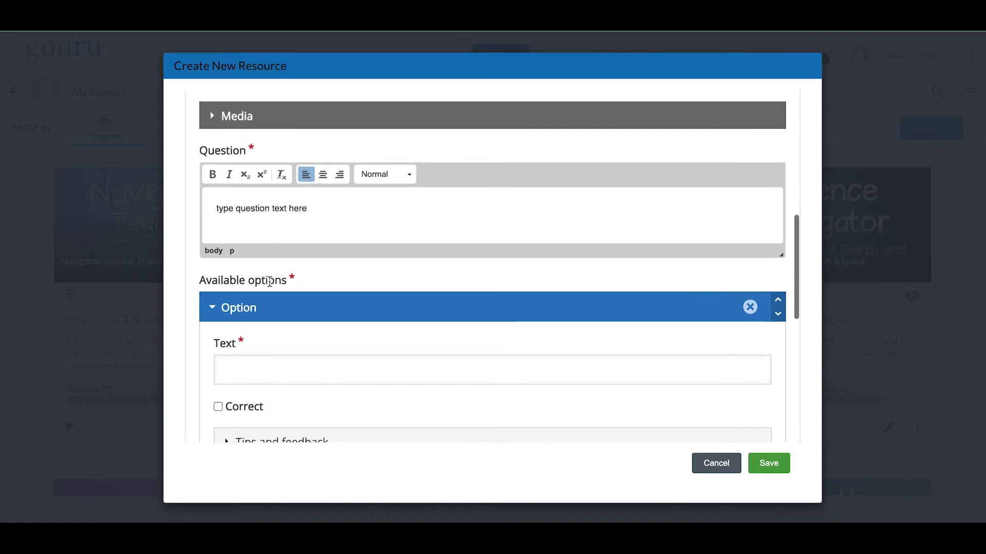
pyautogui.scroll(-3, 271, 286)
# Enter answer options '1' and '2', marking option 2 as correct.
pyautogui.click(271, 285)
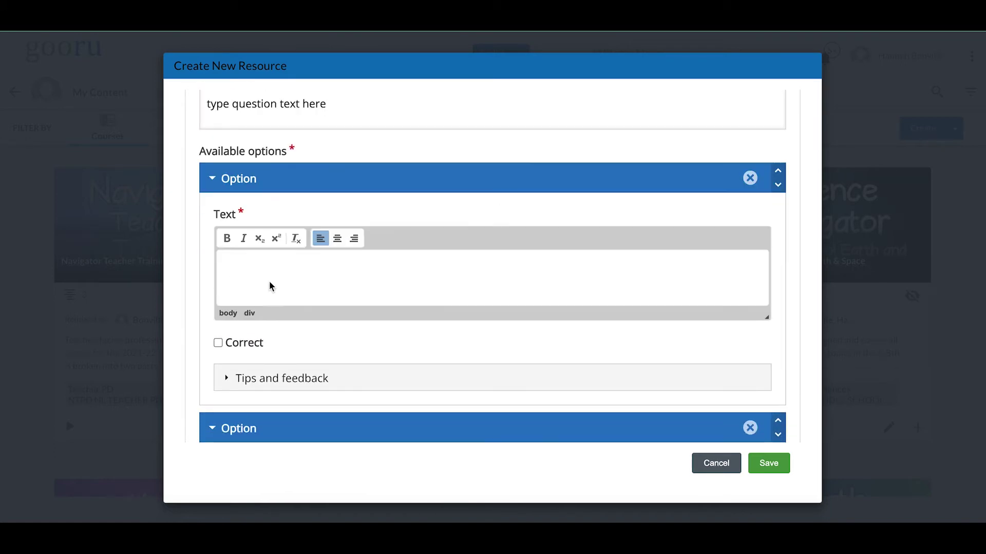
pyautogui.write('1')
pyautogui.scroll(-5, 263, 344)
pyautogui.click(262, 318)
pyautogui.write('2')
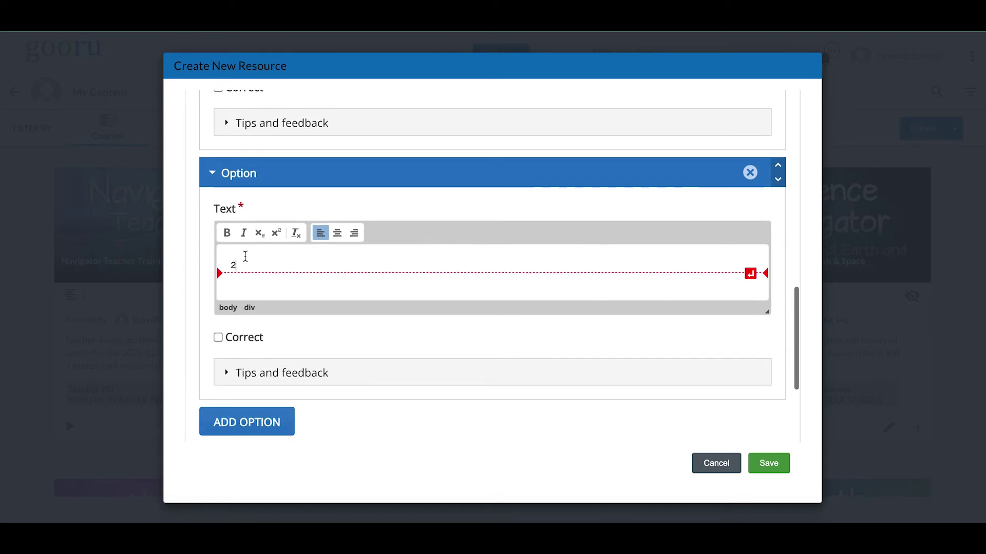
pyautogui.click(218, 337)
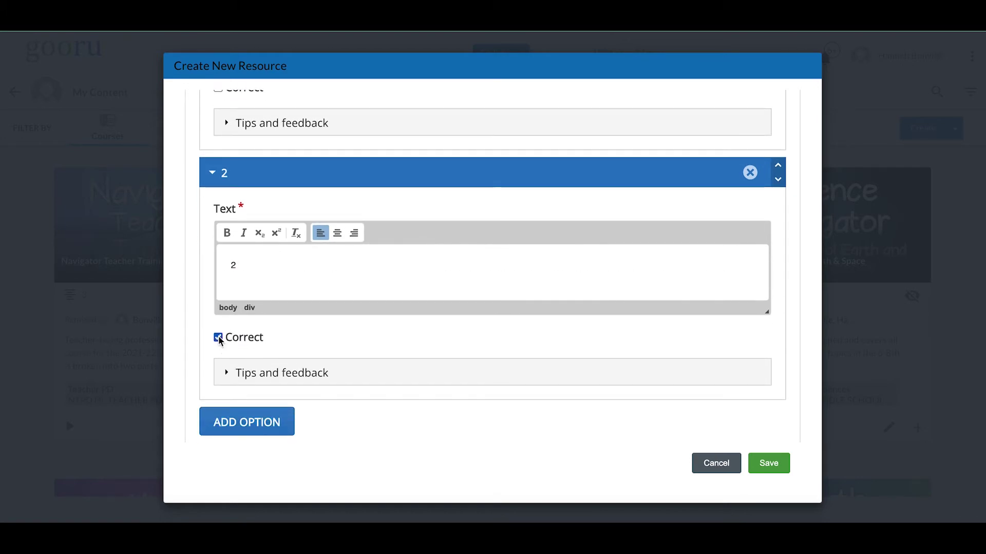
pyautogui.scroll(-3, 246, 339)
# Add a third and a fourth answer option with text '3' and '4'.
pyautogui.click(274, 277)
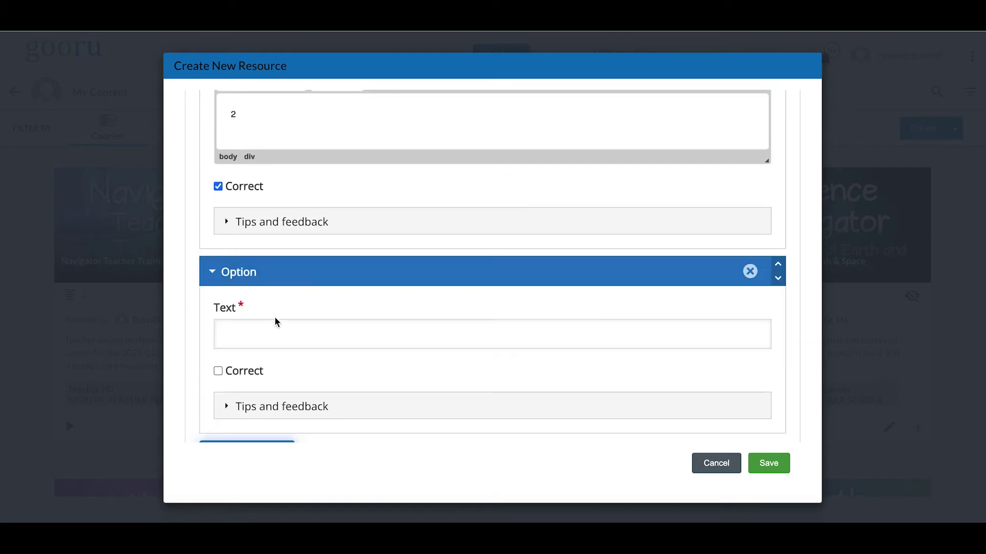
pyautogui.click(272, 330)
pyautogui.write('3')
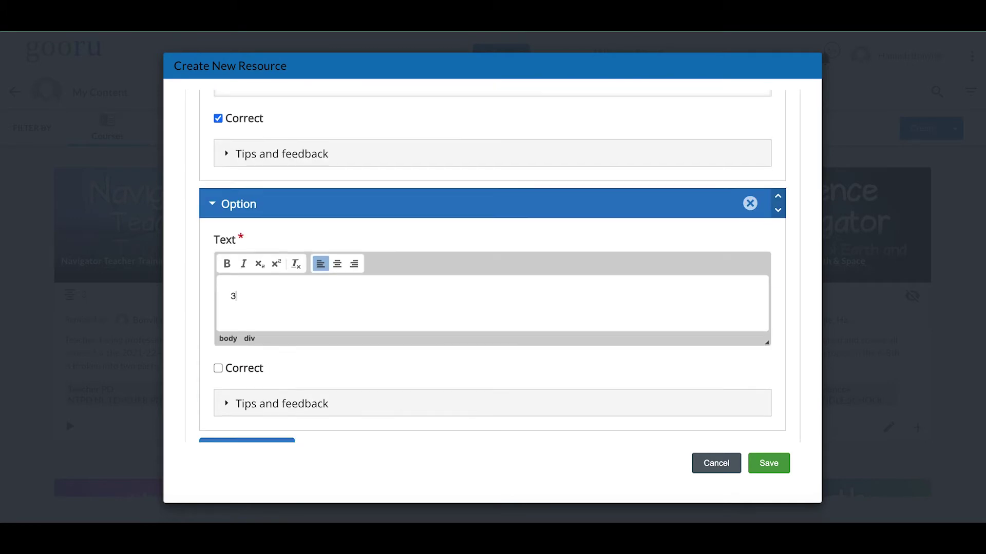
pyautogui.scroll(-3, 273, 330)
pyautogui.click(269, 301)
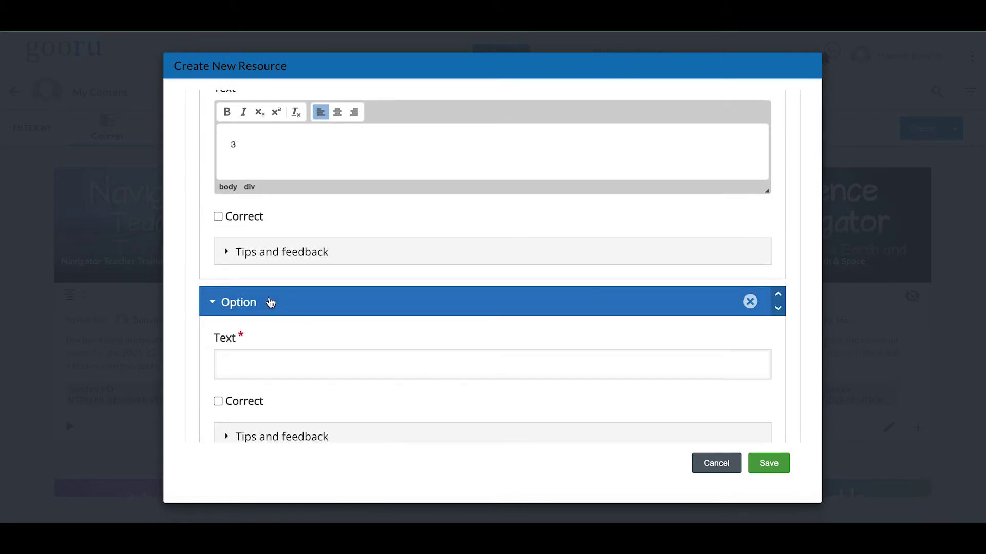
pyautogui.click(248, 363)
pyautogui.write('4')
pyautogui.click(507, 389)
# Review the options, showing and then hiding option 1's tips and feedback fields.
pyautogui.scroll(6, 507, 389)
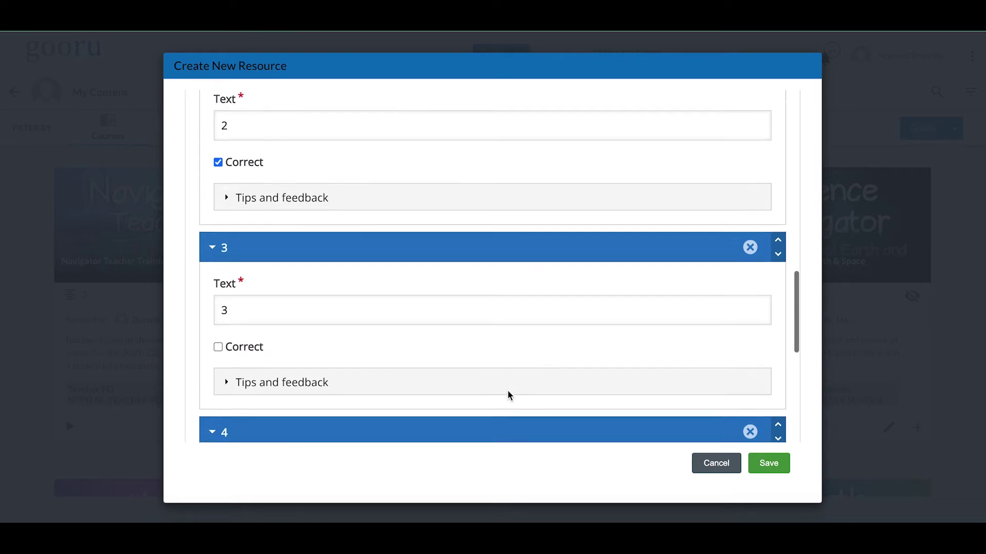
pyautogui.scroll(2, 508, 395)
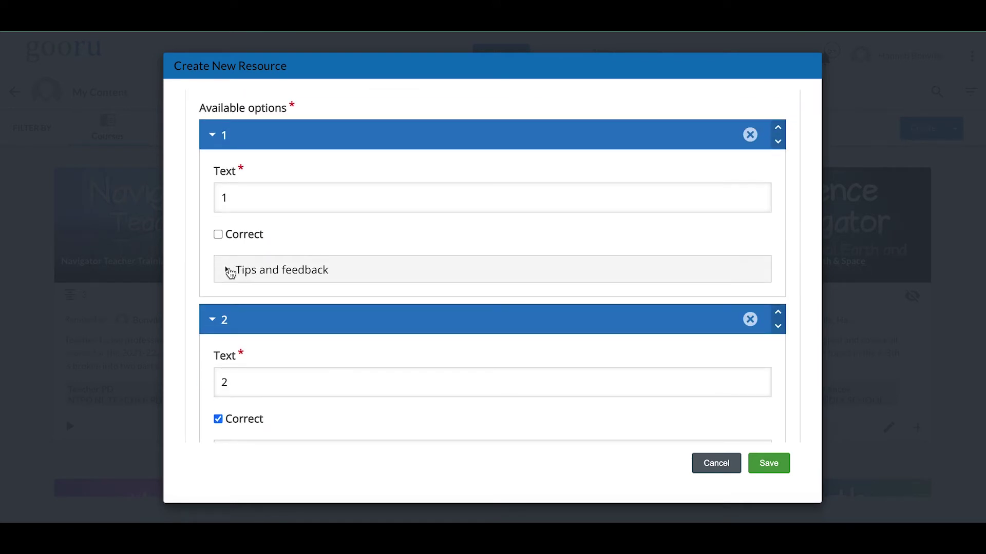
pyautogui.scroll(4, 229, 272)
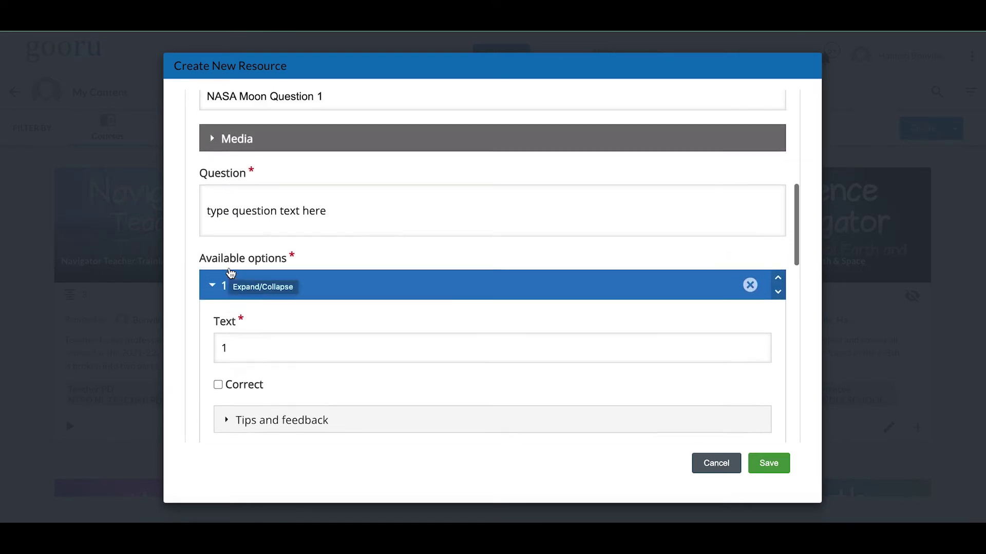
pyautogui.scroll(-3, 345, 231)
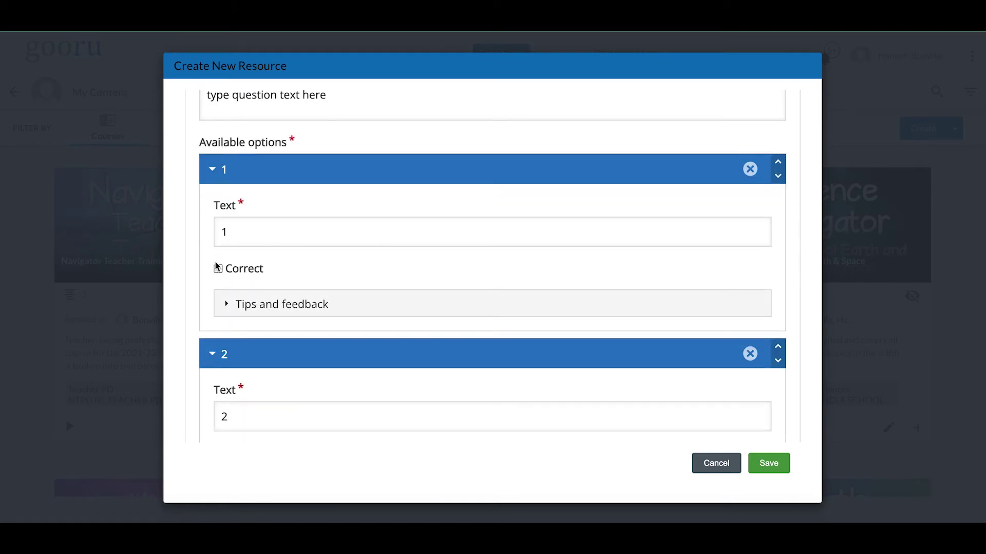
pyautogui.click(227, 305)
pyautogui.scroll(-3, 336, 306)
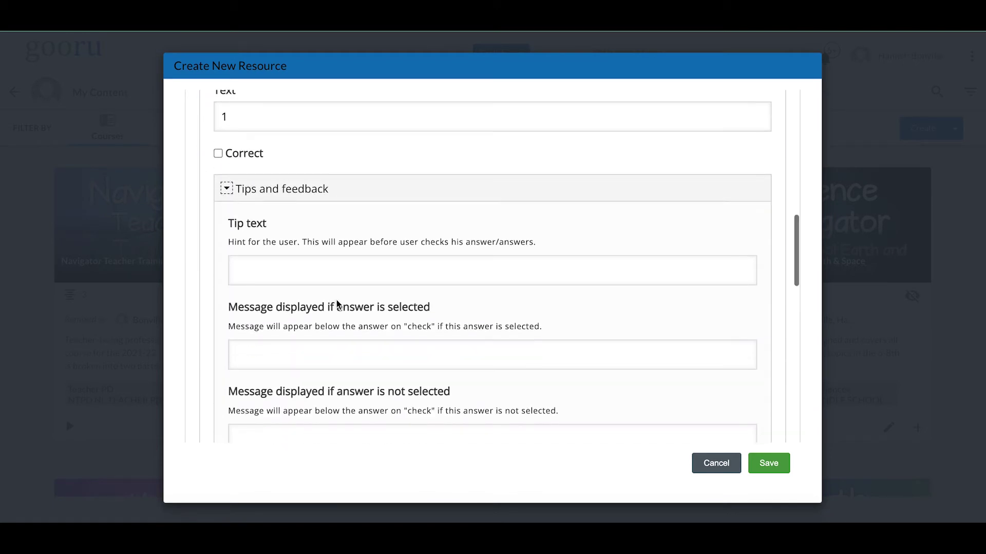
pyautogui.scroll(-2, 325, 271)
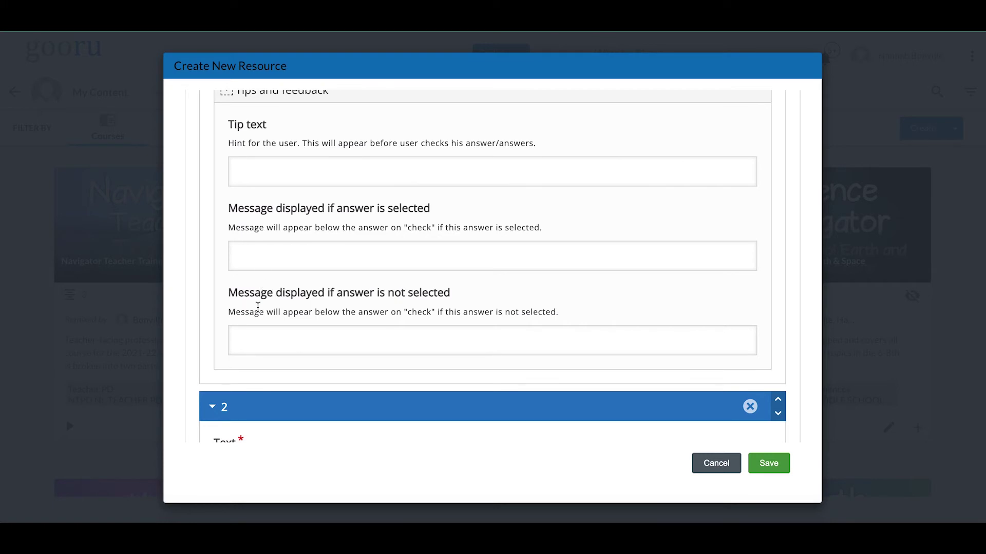
pyautogui.scroll(-1, 354, 313)
pyautogui.scroll(4, 354, 314)
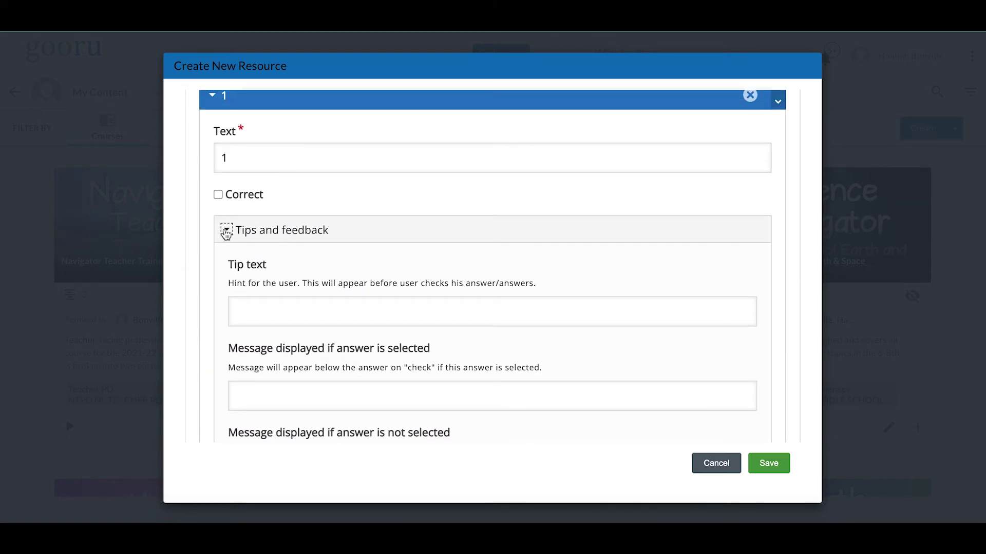
pyautogui.click(226, 230)
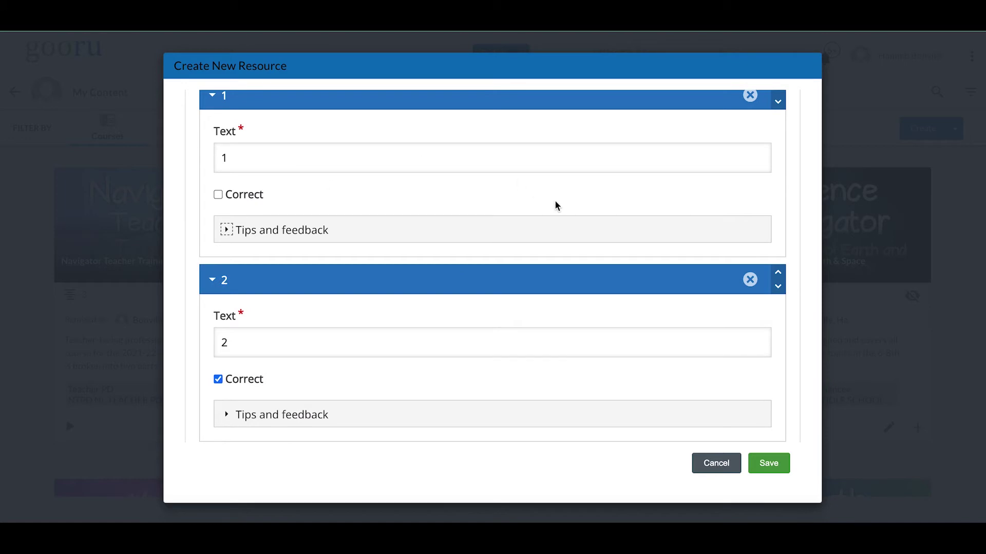
# Scroll down to the Overall Feedback section.
pyautogui.scroll(1, 554, 205)
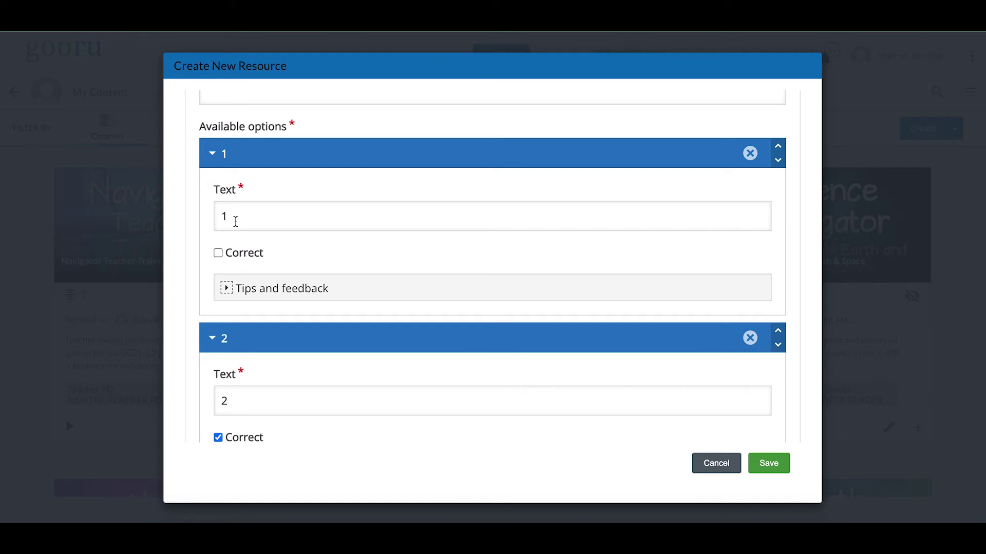
pyautogui.scroll(-5, 235, 222)
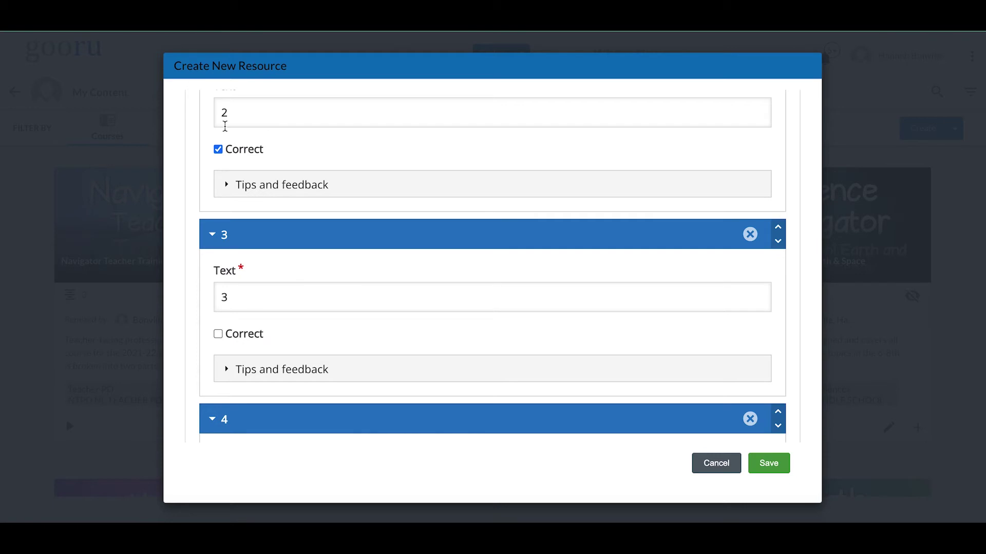
pyautogui.scroll(2, 225, 126)
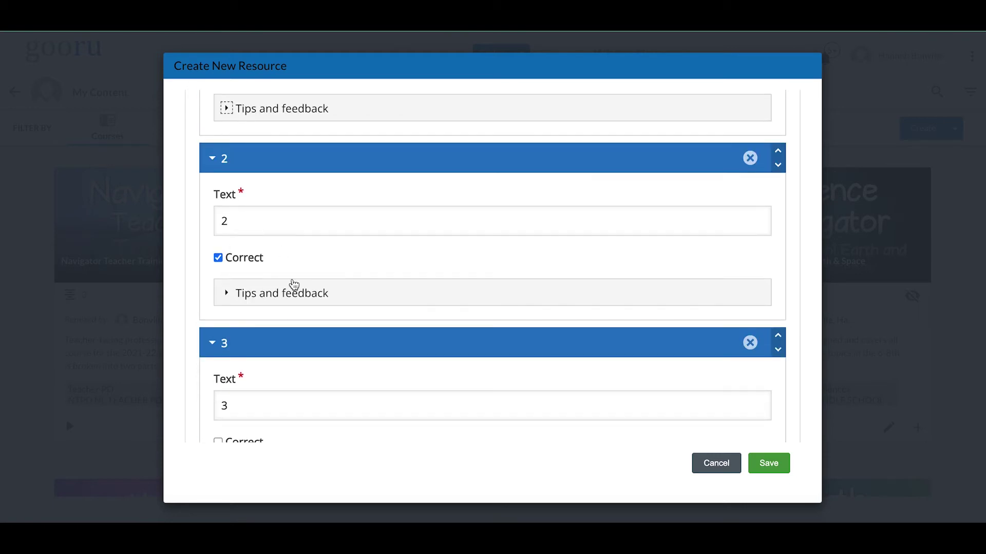
pyautogui.scroll(-9, 293, 286)
pyautogui.scroll(-3, 294, 284)
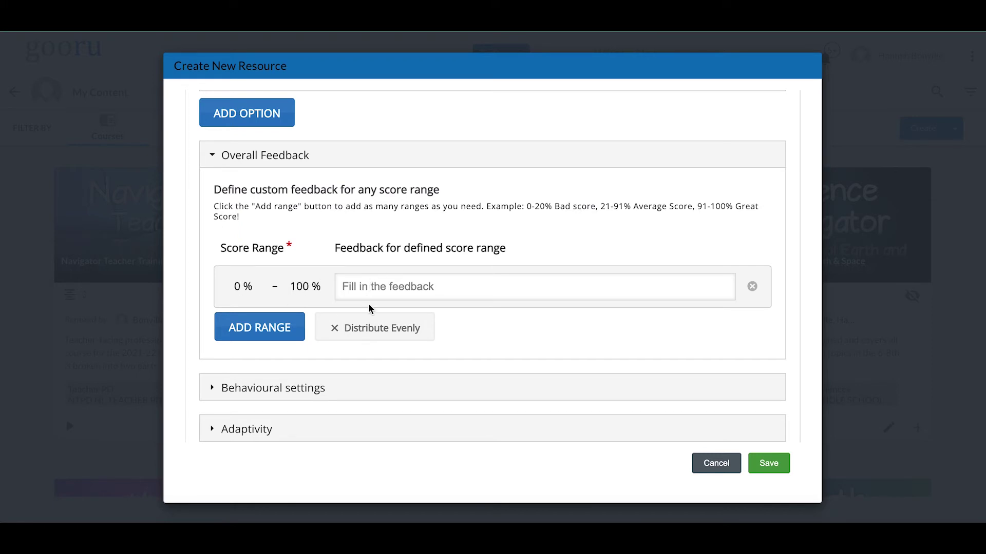
# Add a second score range: 0–99 % gives 'Try again!', 100 % gives 'Great job!'.
pyautogui.click(300, 324)
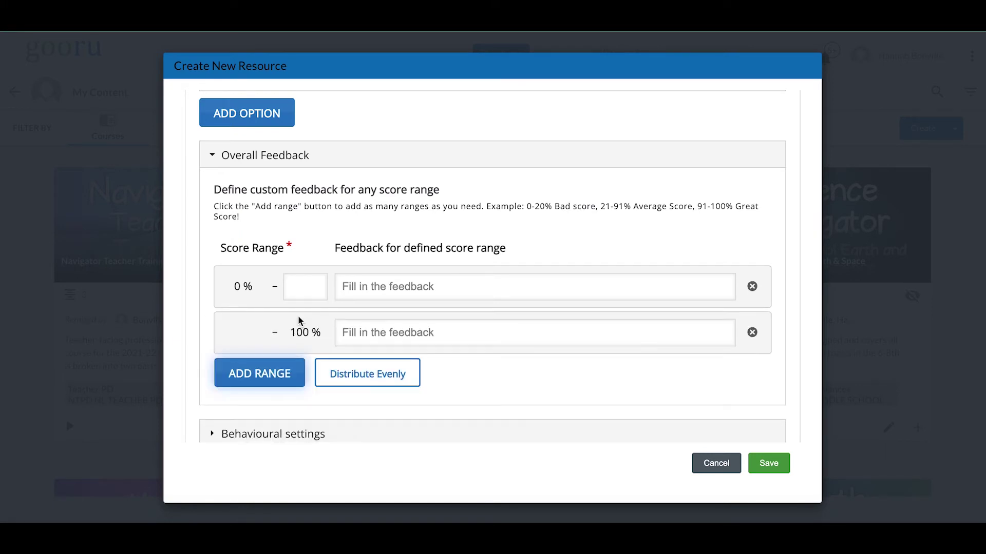
pyautogui.click(302, 289)
pyautogui.write('99')
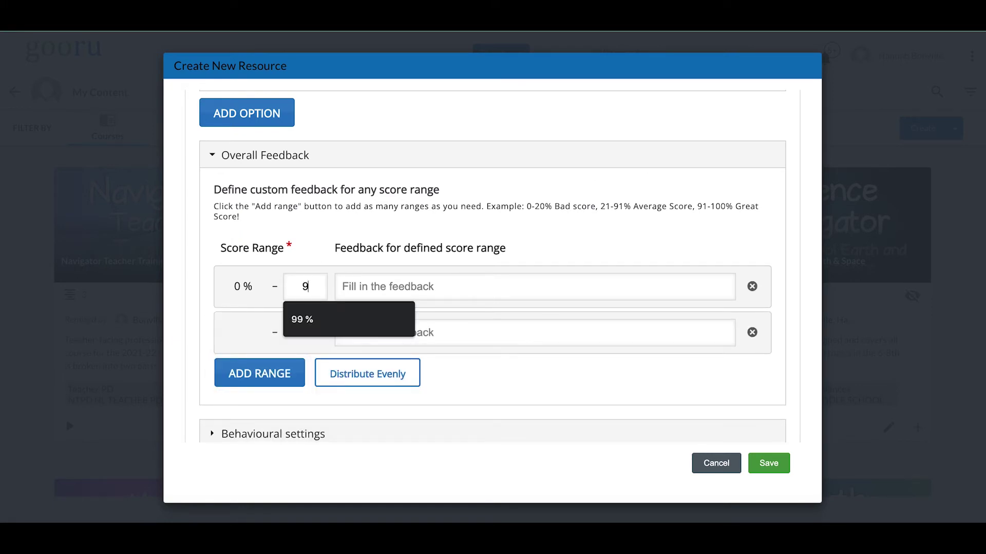
pyautogui.click(290, 331)
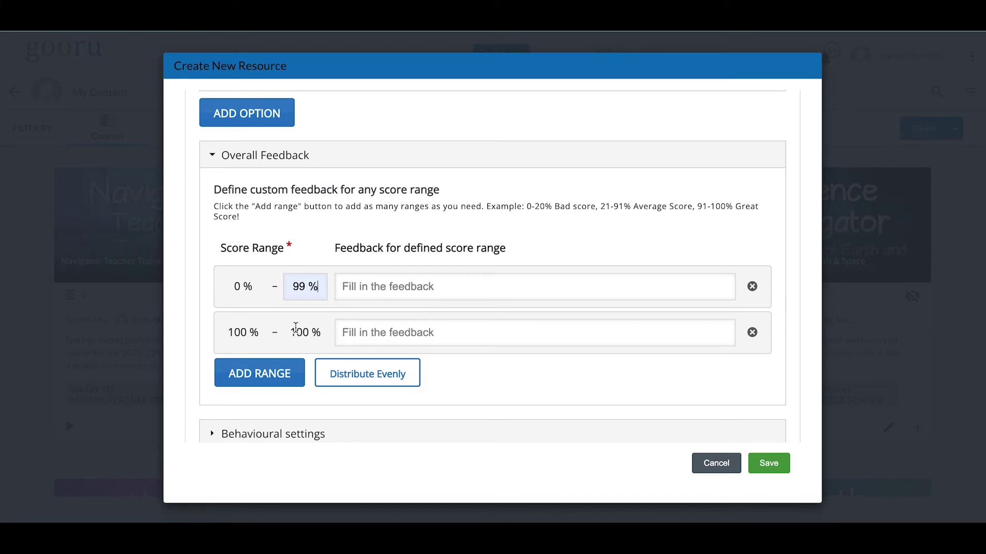
pyautogui.click(378, 294)
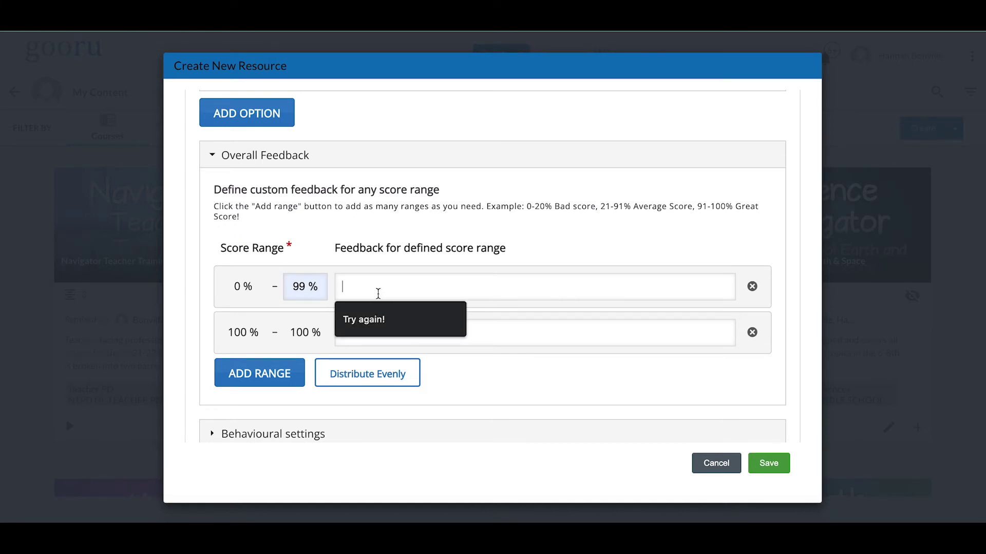
pyautogui.click(373, 321)
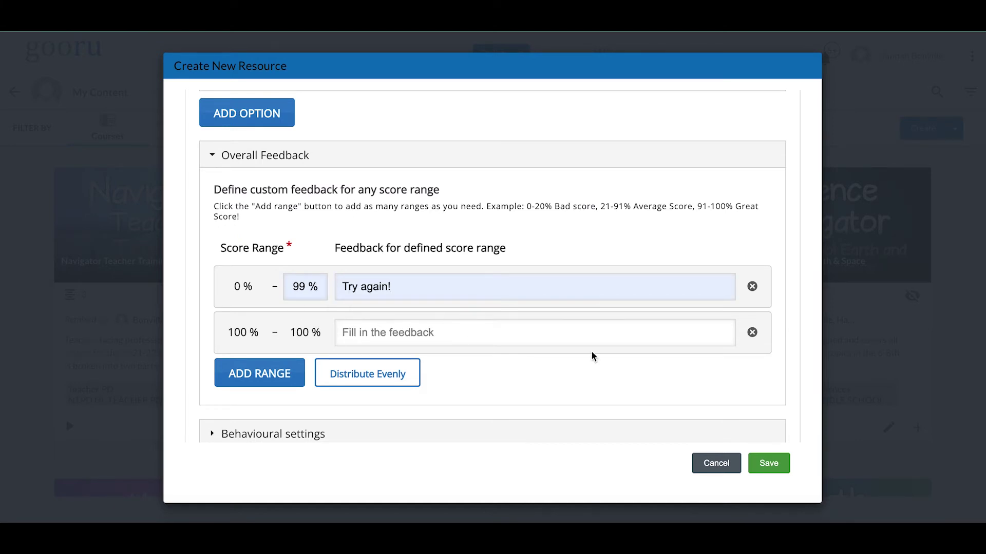
pyautogui.click(425, 331)
pyautogui.write('Great job!')
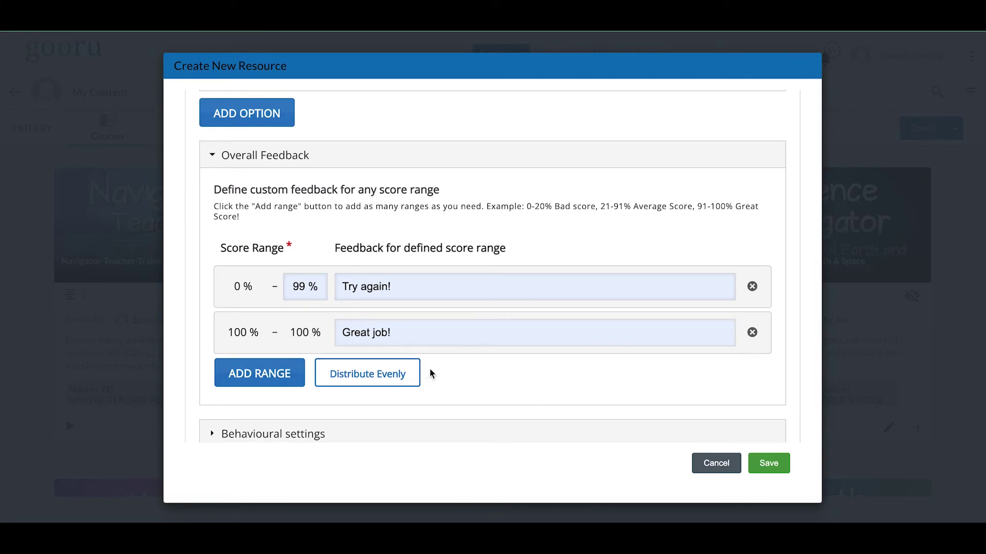
pyautogui.scroll(-2, 506, 384)
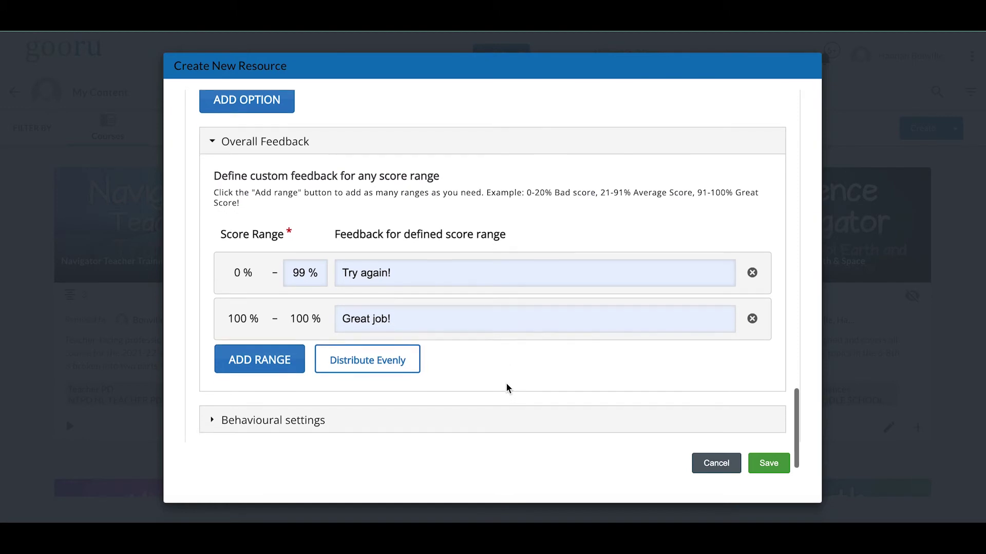
# In Behavioural settings, enable the Retry button and disable the Show Solution button.
pyautogui.click(208, 352)
pyautogui.scroll(-1, 267, 337)
pyautogui.scroll(-3, 267, 338)
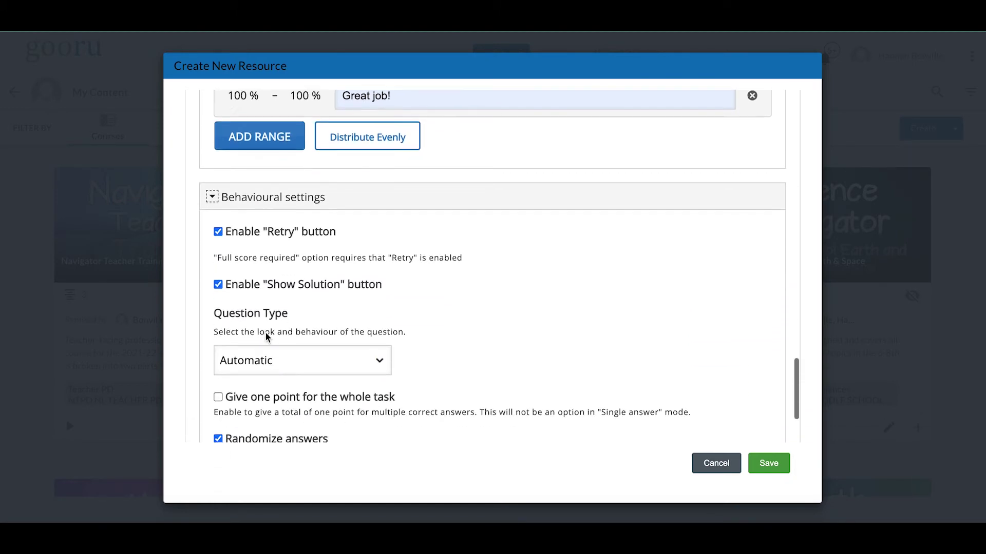
pyautogui.click(217, 229)
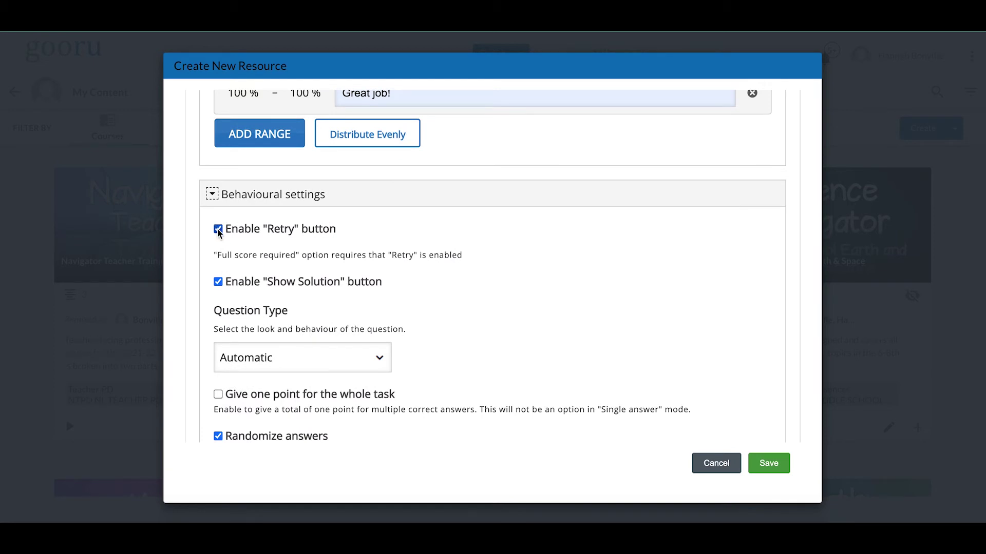
pyautogui.click(218, 283)
pyautogui.scroll(-2, 380, 325)
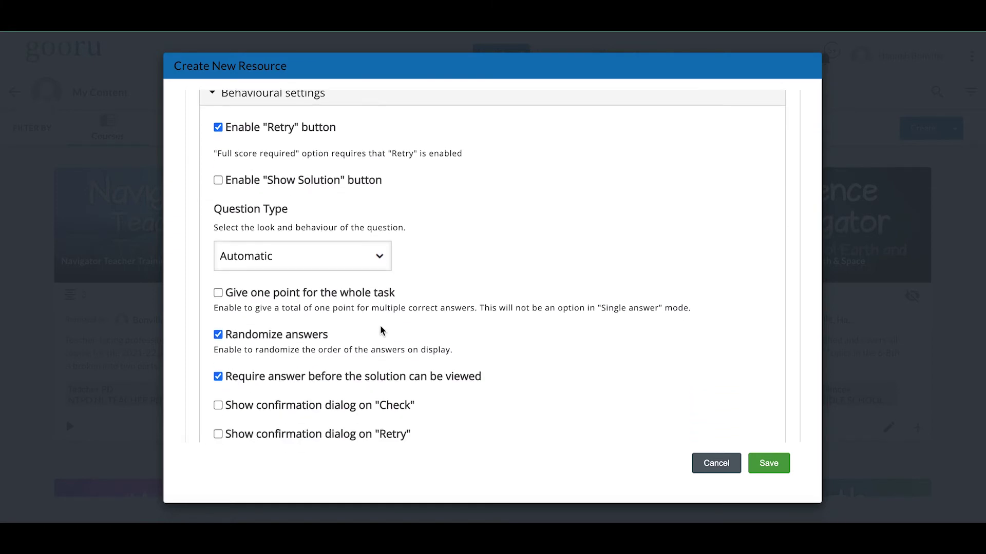
pyautogui.scroll(-2, 380, 326)
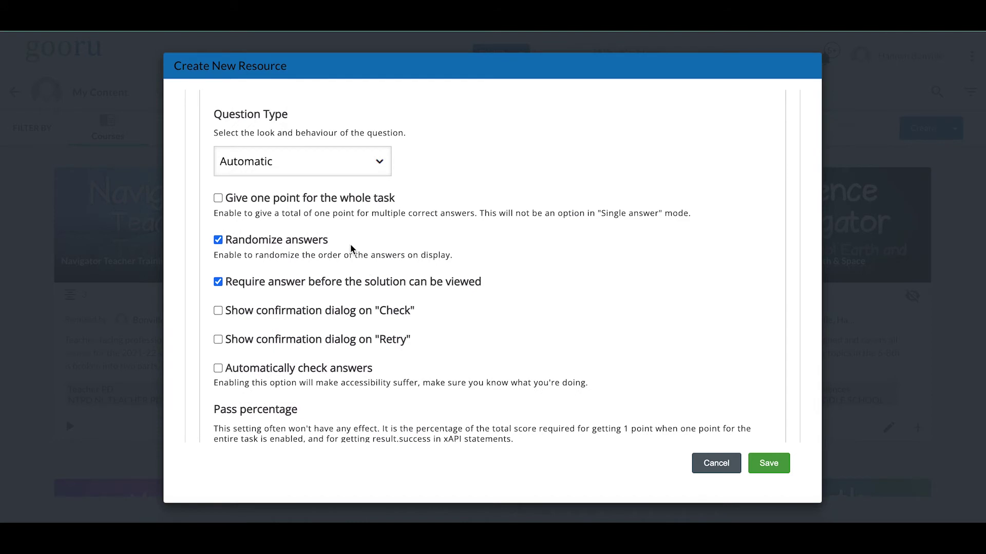
pyautogui.scroll(-1, 351, 249)
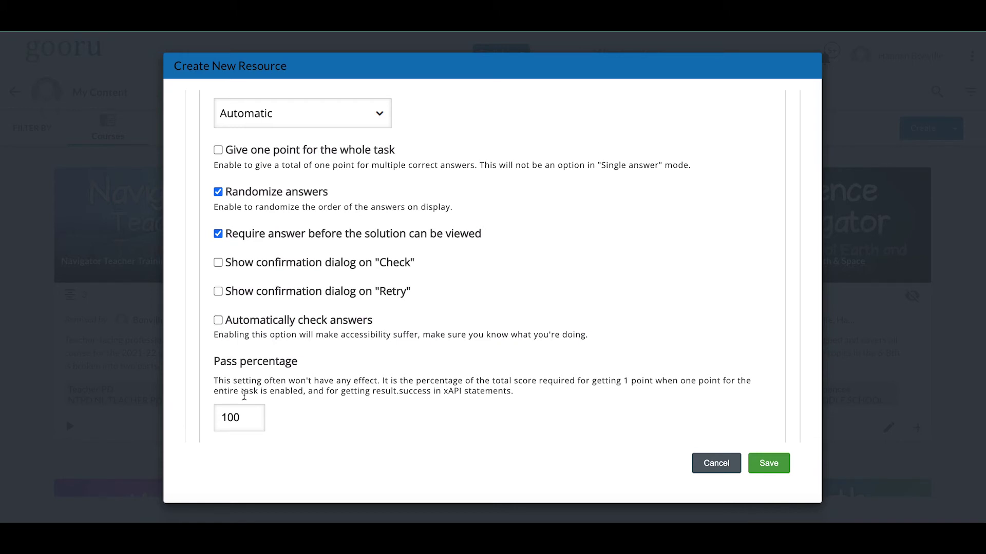
pyautogui.scroll(-2, 301, 380)
pyautogui.scroll(-1, 301, 380)
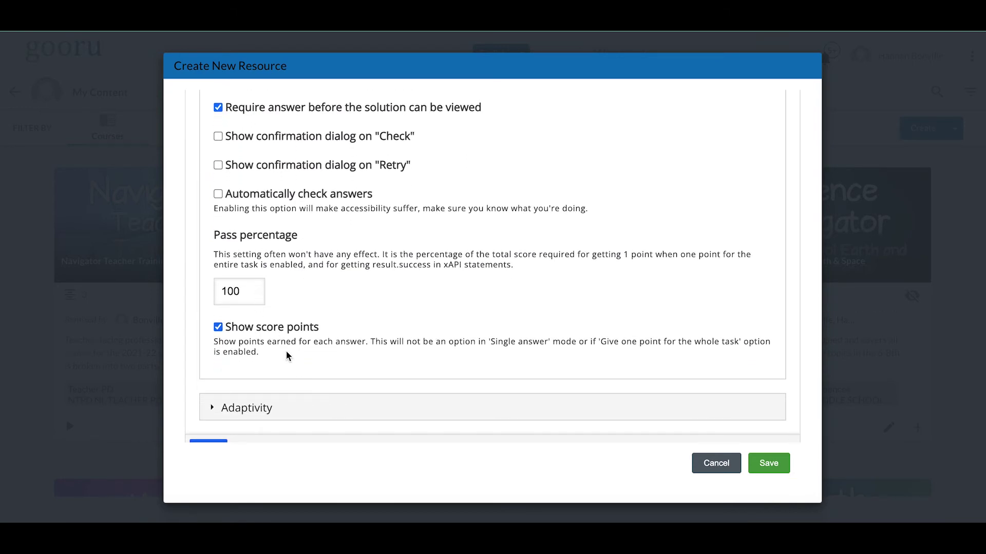
pyautogui.scroll(-1, 286, 350)
# Expand Adaptivity and review the Action on all correct settings.
pyautogui.click(212, 396)
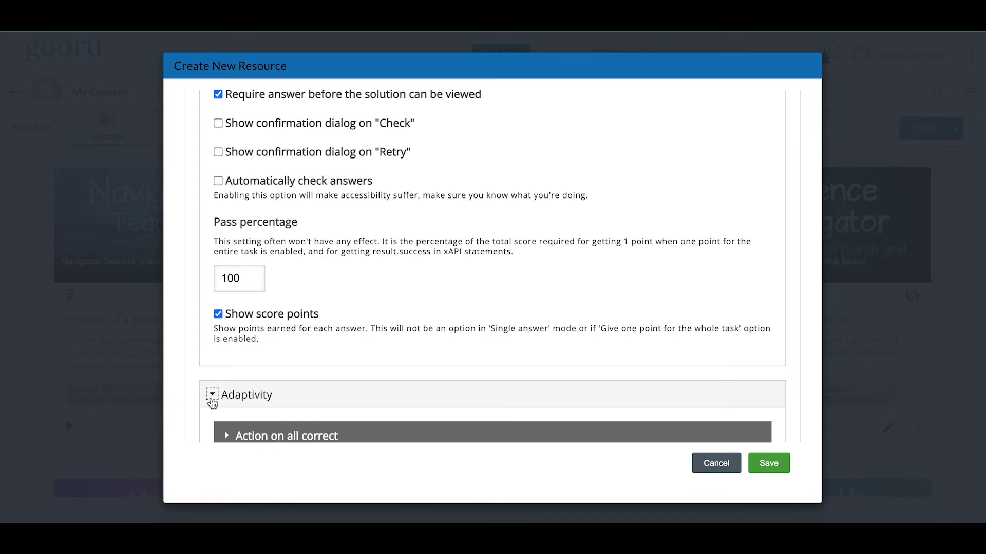
pyautogui.scroll(-4, 308, 278)
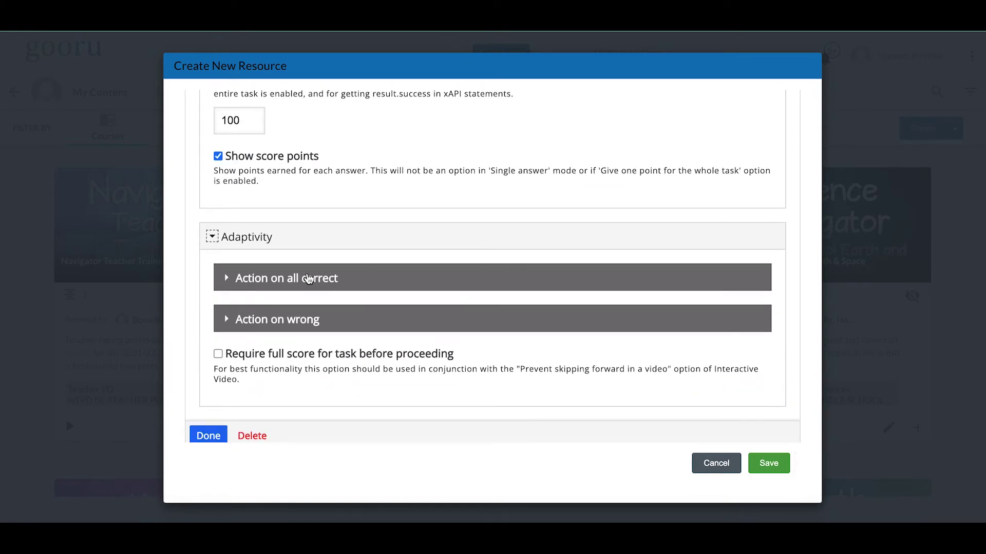
pyautogui.click(227, 282)
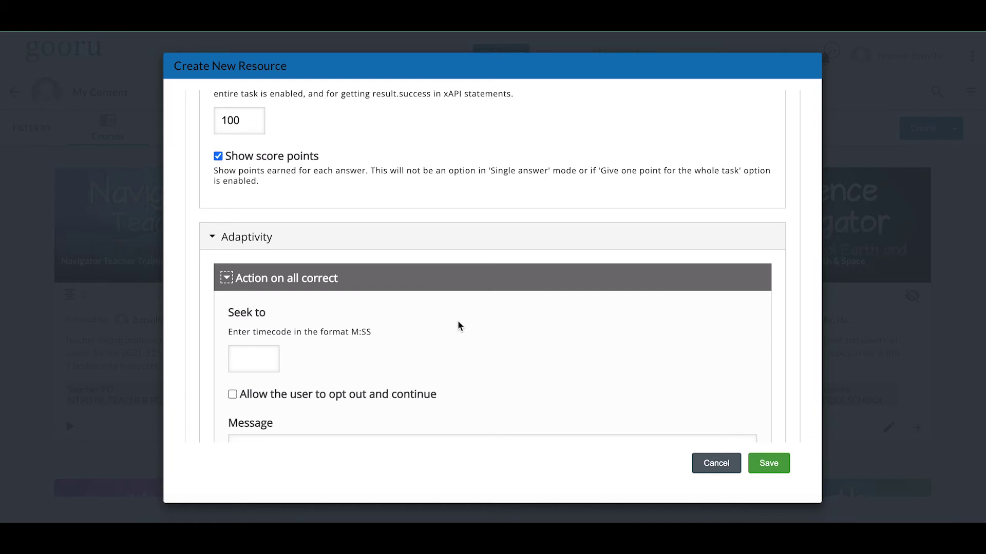
pyautogui.scroll(-2, 307, 326)
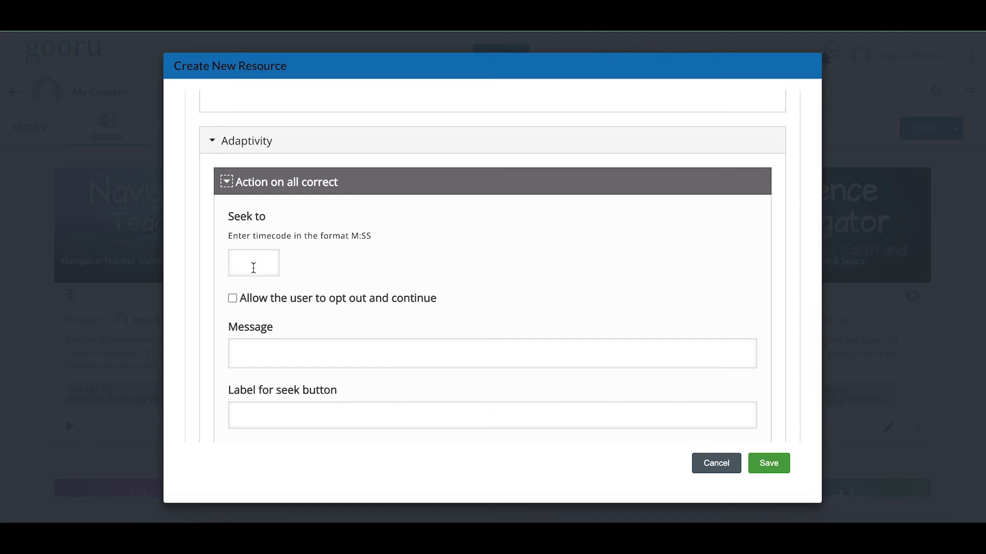
pyautogui.scroll(-2, 476, 229)
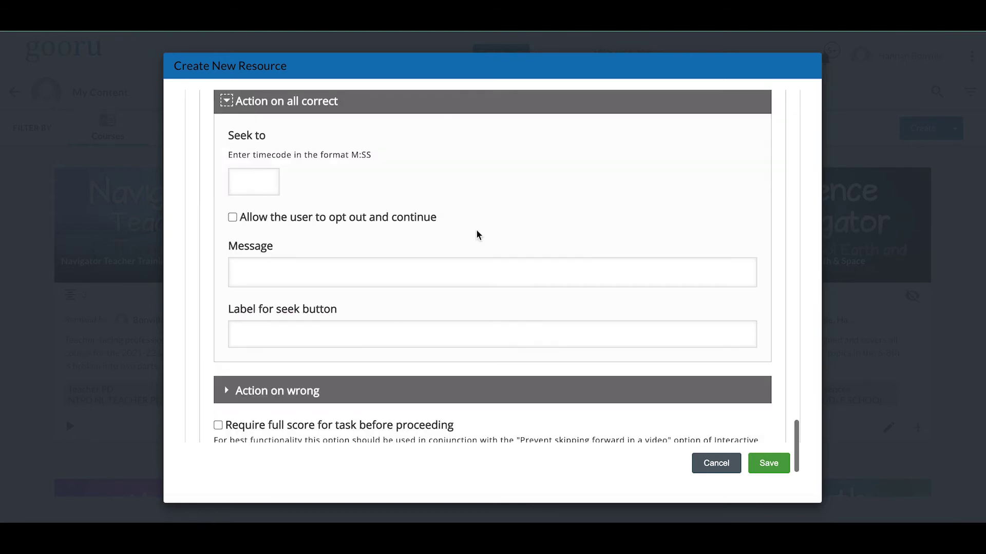
pyautogui.scroll(-1, 301, 266)
pyautogui.scroll(3, 292, 297)
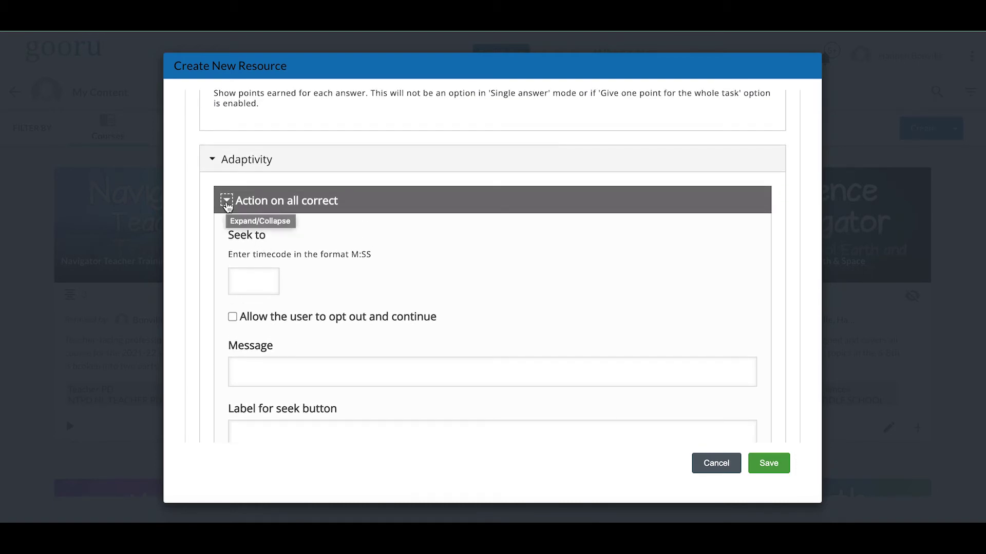
pyautogui.click(227, 201)
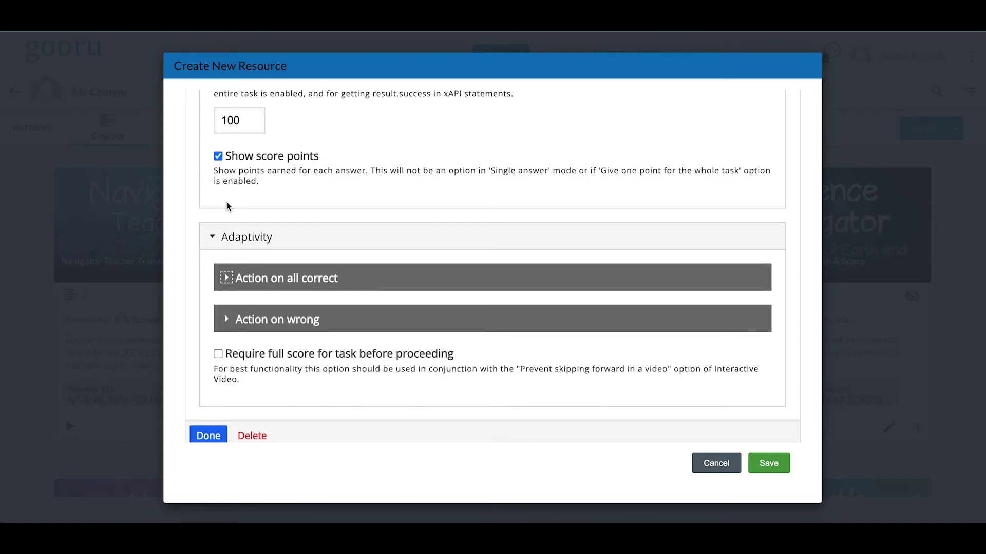
# Under Action on wrong, require a full score for the task before proceeding, then collapse the sections.
pyautogui.click(227, 320)
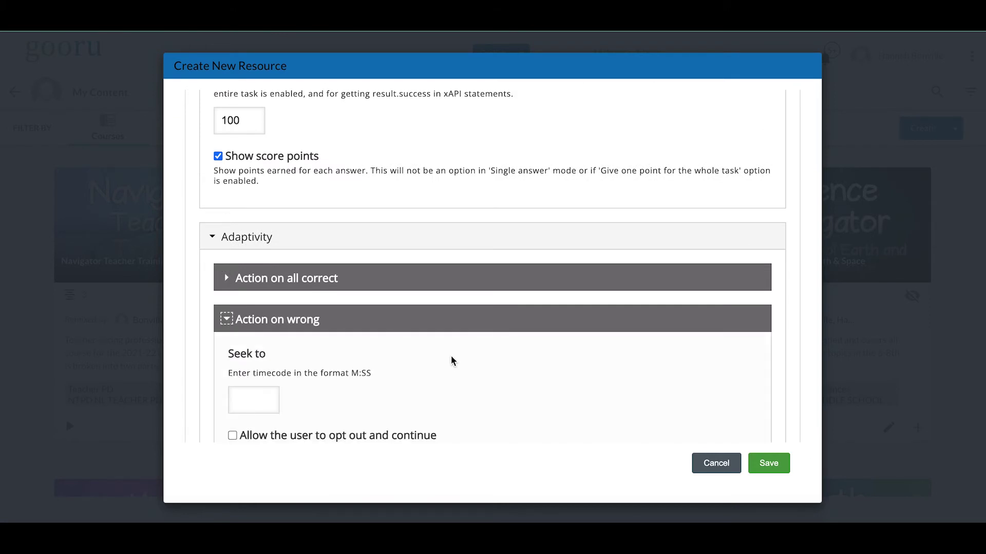
pyautogui.scroll(-5, 451, 356)
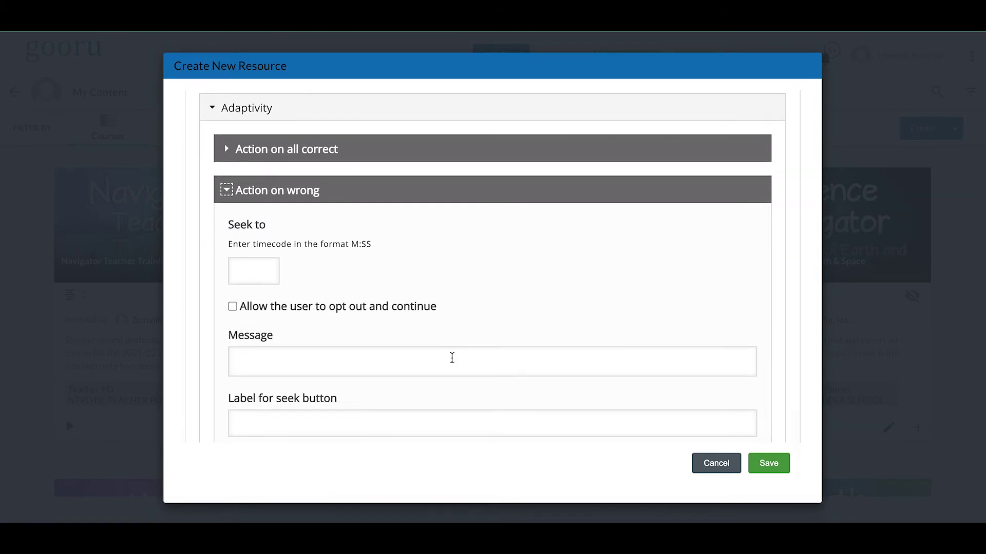
pyautogui.scroll(-5, 452, 358)
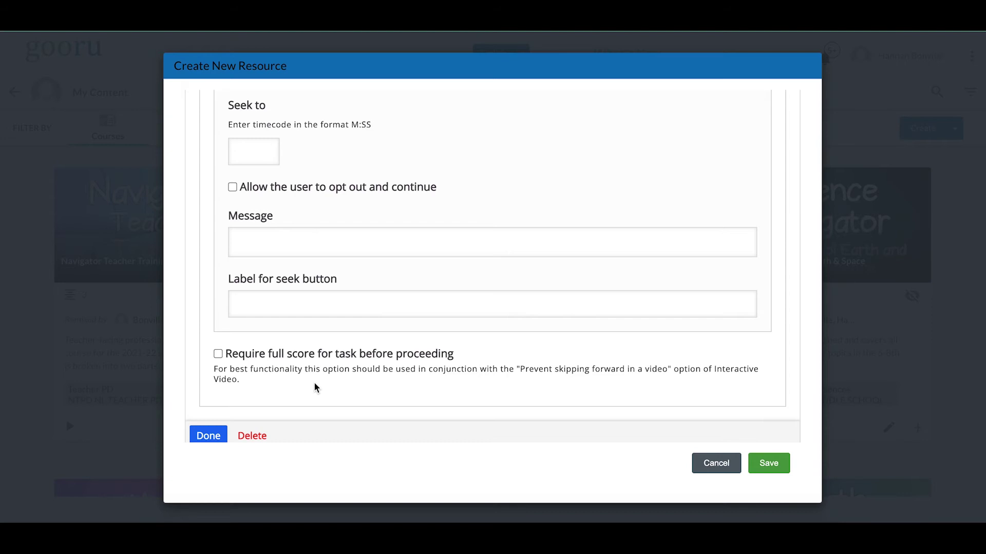
pyautogui.click(219, 354)
pyautogui.scroll(3, 326, 385)
pyautogui.click(231, 242)
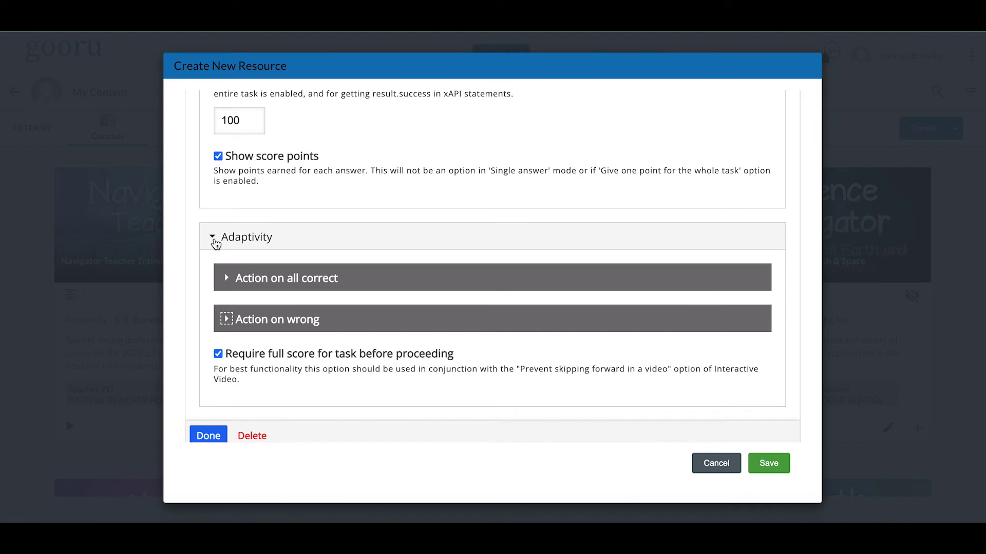
pyautogui.click(213, 240)
pyautogui.scroll(15, 562, 334)
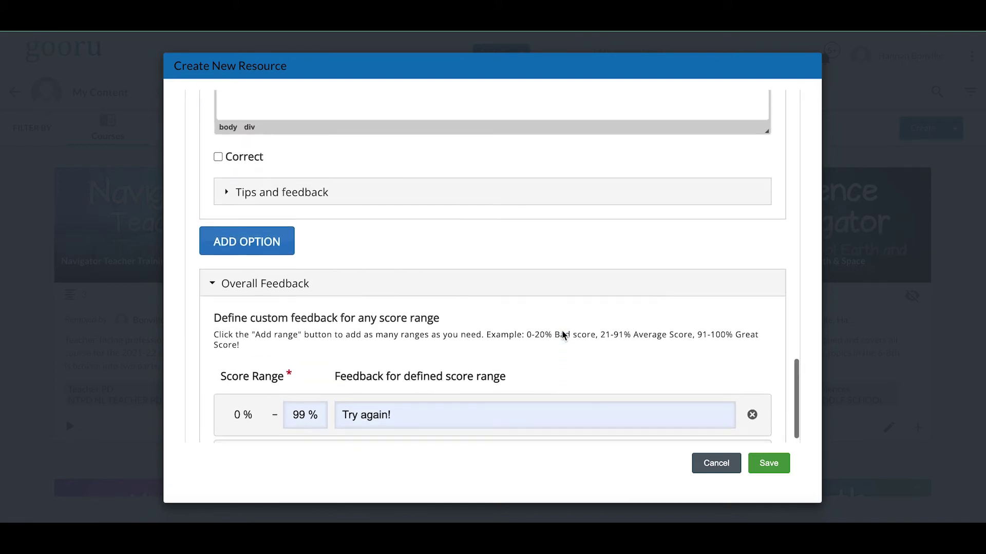
pyautogui.scroll(15, 561, 334)
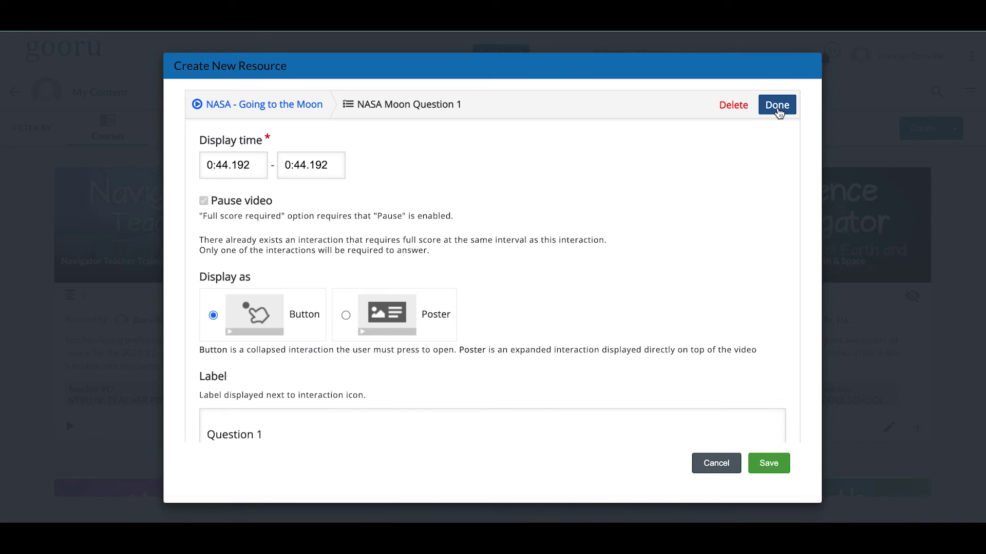
# Finish the question and move the Question 1 marker to the video's lower left.
pyautogui.click(777, 108)
pyautogui.scroll(-5, 539, 308)
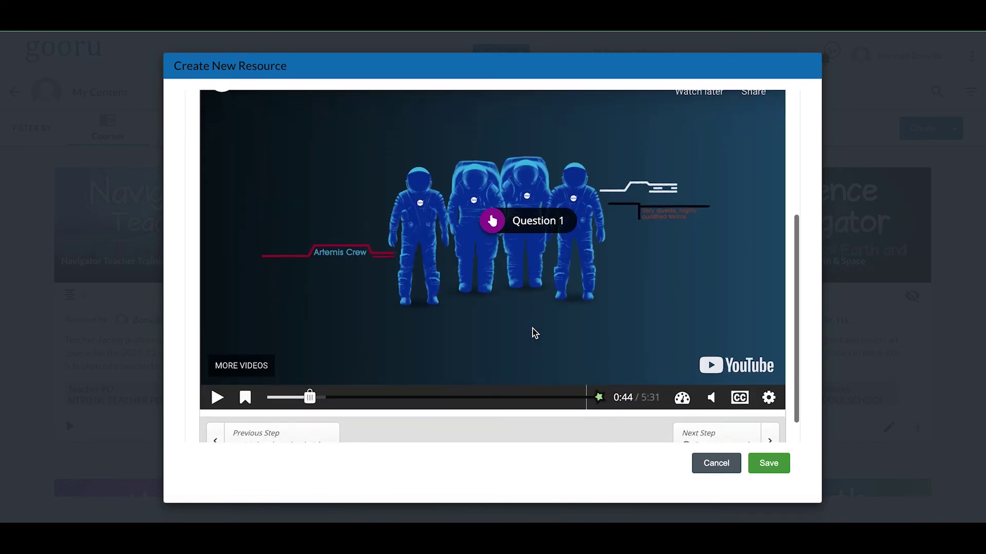
pyautogui.click(491, 222)
pyautogui.moveTo(493, 224)
pyautogui.mouseDown()
pyautogui.moveTo(308, 370)
pyautogui.moveTo(314, 287)
pyautogui.moveTo(309, 357)
pyautogui.mouseUp()
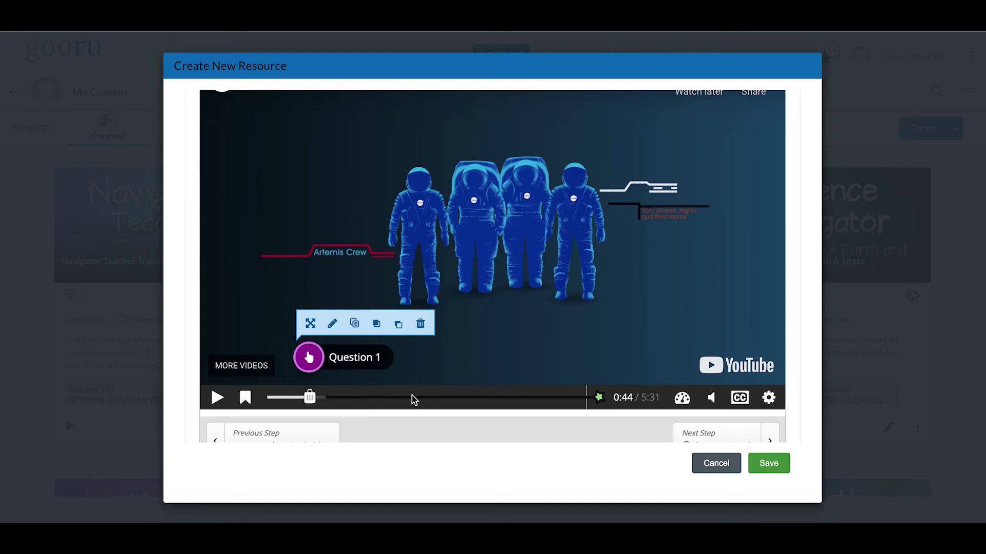
# Seek the video to about 3:09, then play and pause it at about 3:12.
pyautogui.click(412, 398)
pyautogui.moveTo(412, 401); pyautogui.dragTo(451, 403)
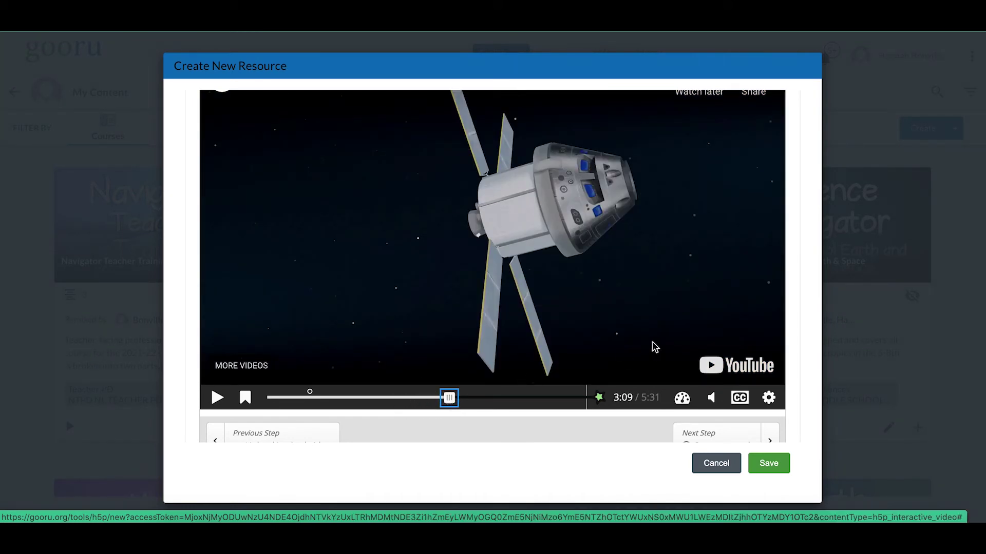
pyautogui.click(218, 399)
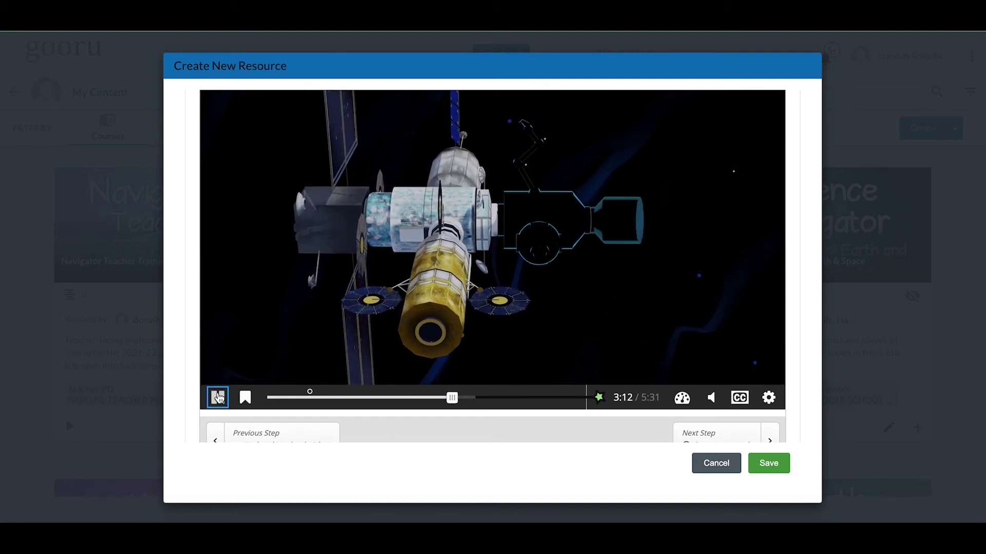
pyautogui.click(218, 398)
pyautogui.scroll(2, 503, 169)
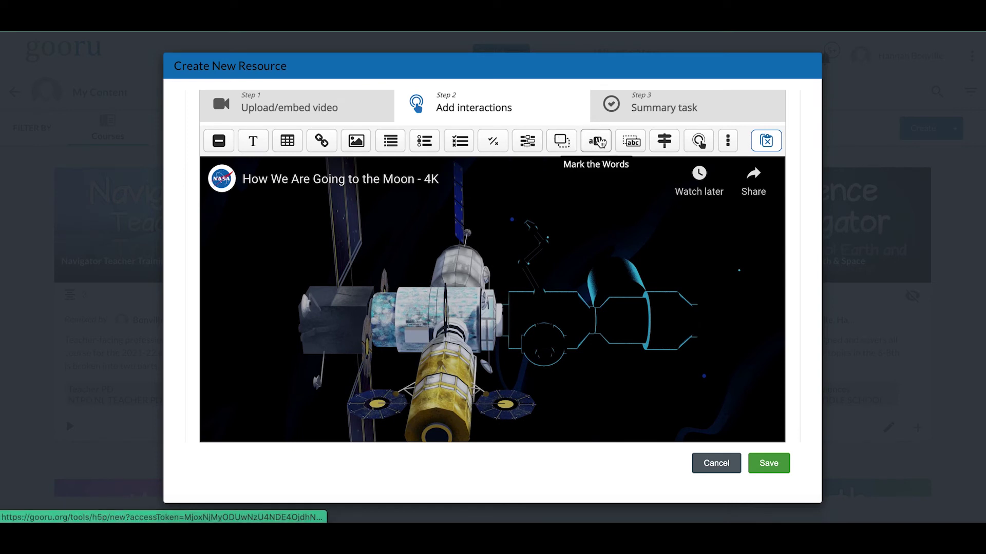
# Add a Free Text Question shown as a Poster, with end time 3:12.875.
pyautogui.click(727, 140)
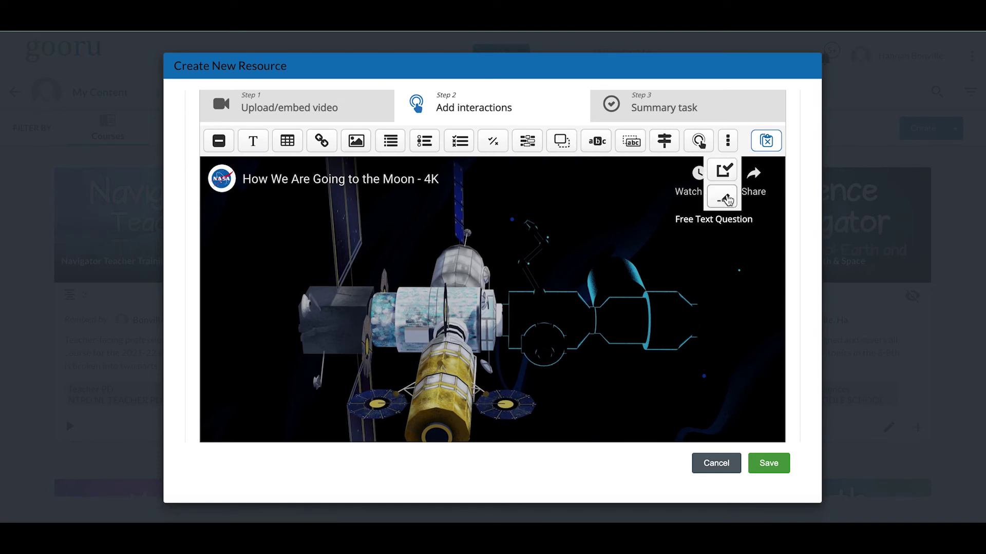
pyautogui.click(726, 199)
pyautogui.scroll(3, 359, 241)
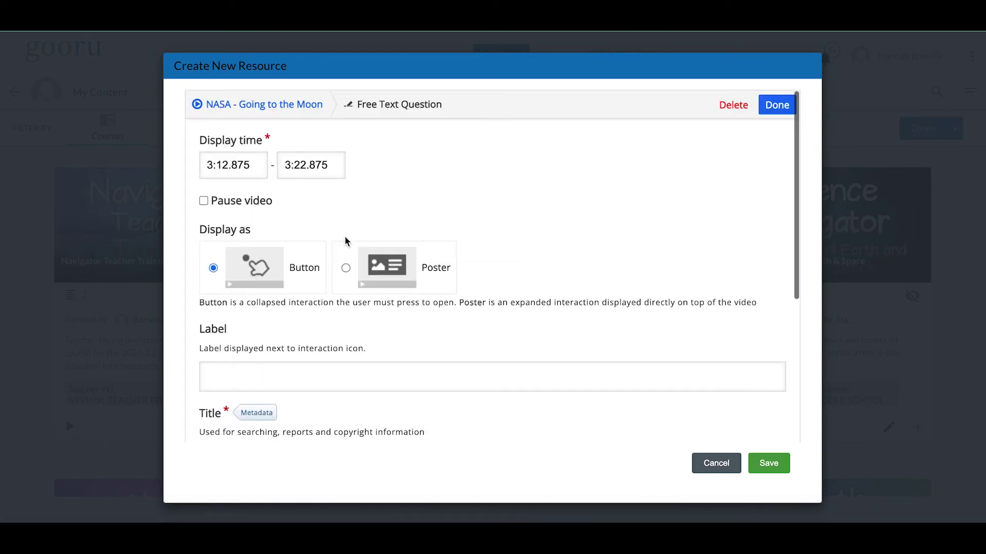
pyautogui.click(391, 277)
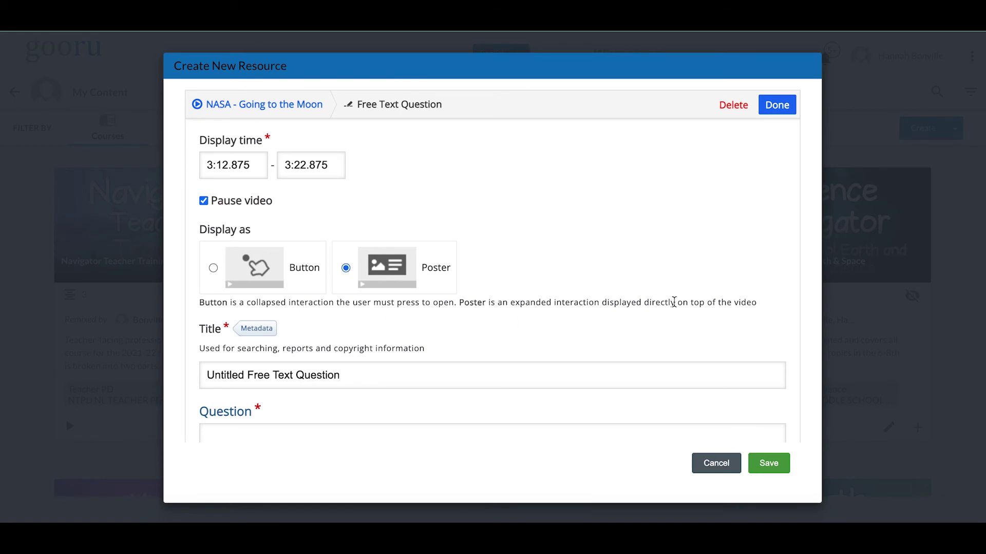
pyautogui.click(301, 163)
pyautogui.press('BackSpace')
pyautogui.write('1')
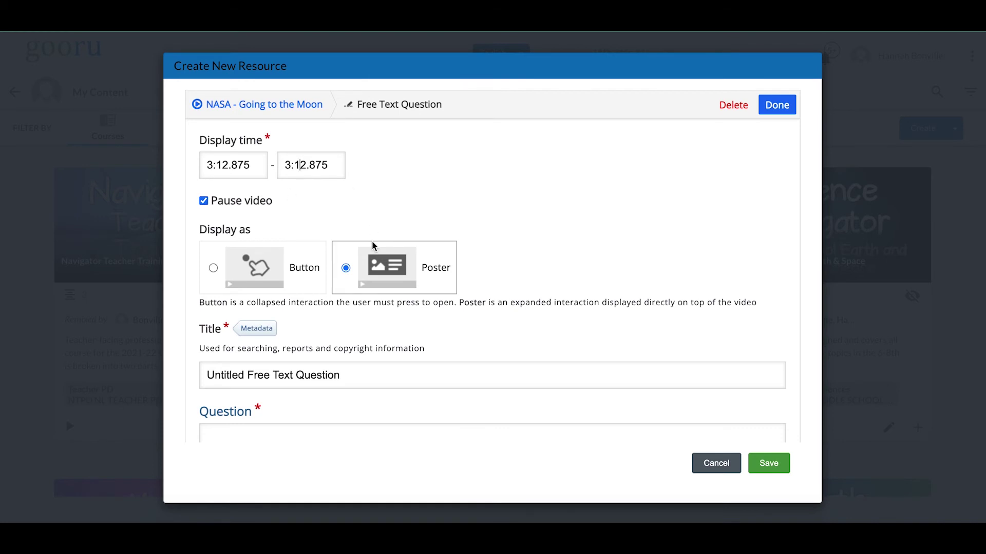
# Title it 'Question 2' and ask 'If you could go to the moon, would you? Why or why not?'.
pyautogui.scroll(-3, 354, 282)
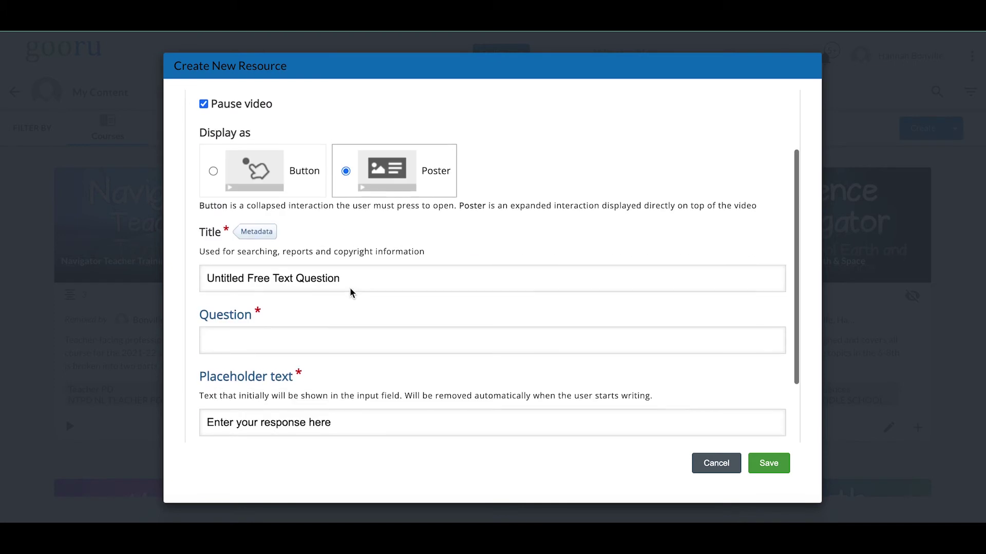
pyautogui.moveTo(363, 258); pyautogui.dragTo(198, 260)
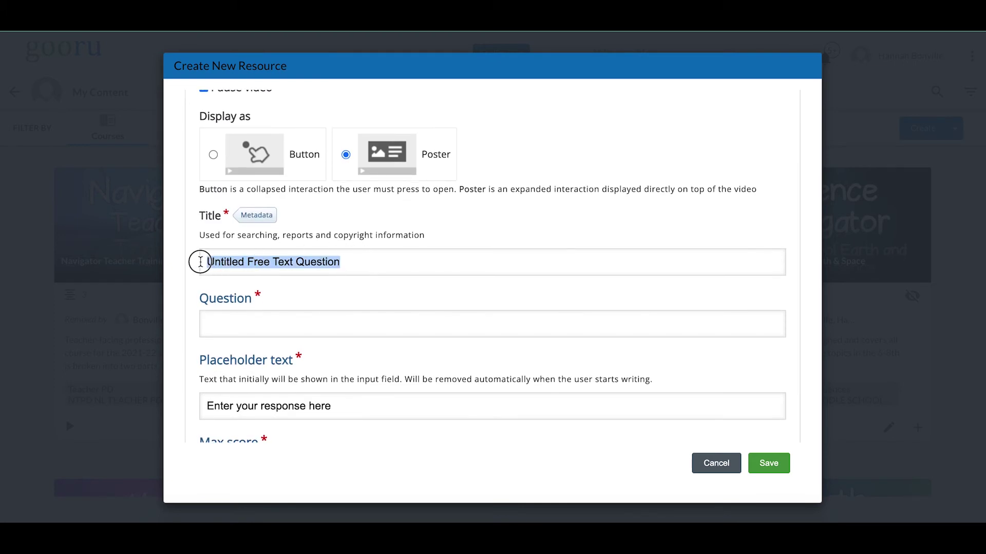
pyautogui.write('Question 2')
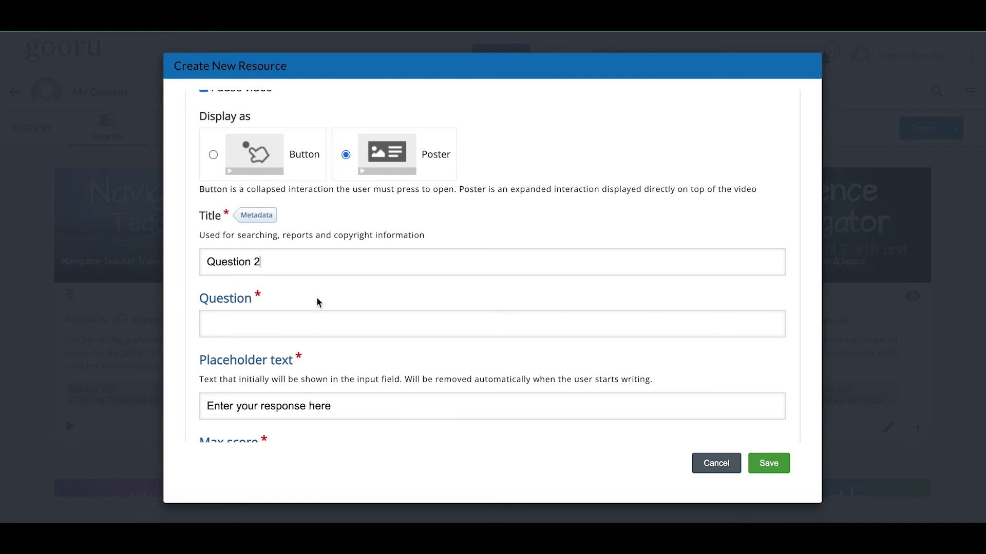
pyautogui.press('Tab')
pyautogui.scroll(-2, 316, 302)
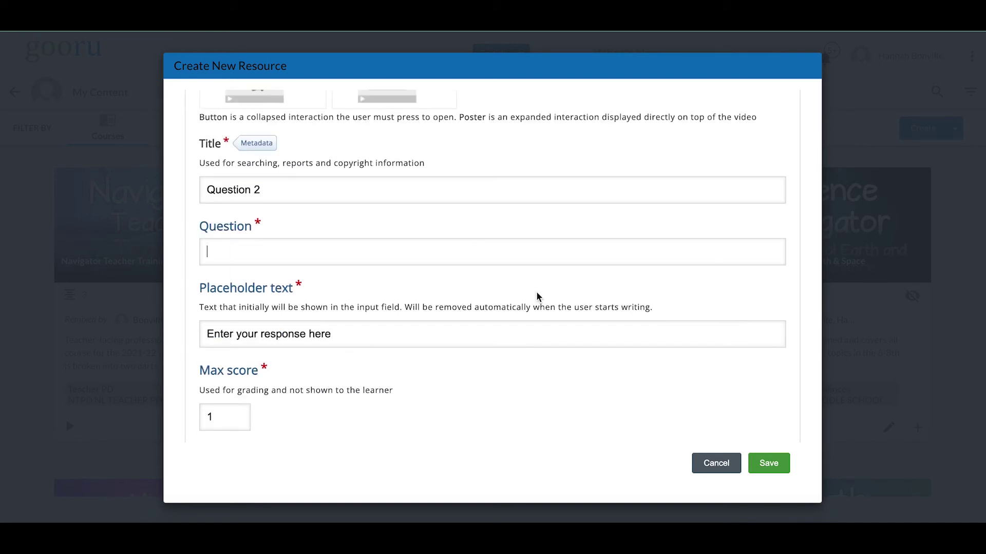
pyautogui.write('If you could go to the ')
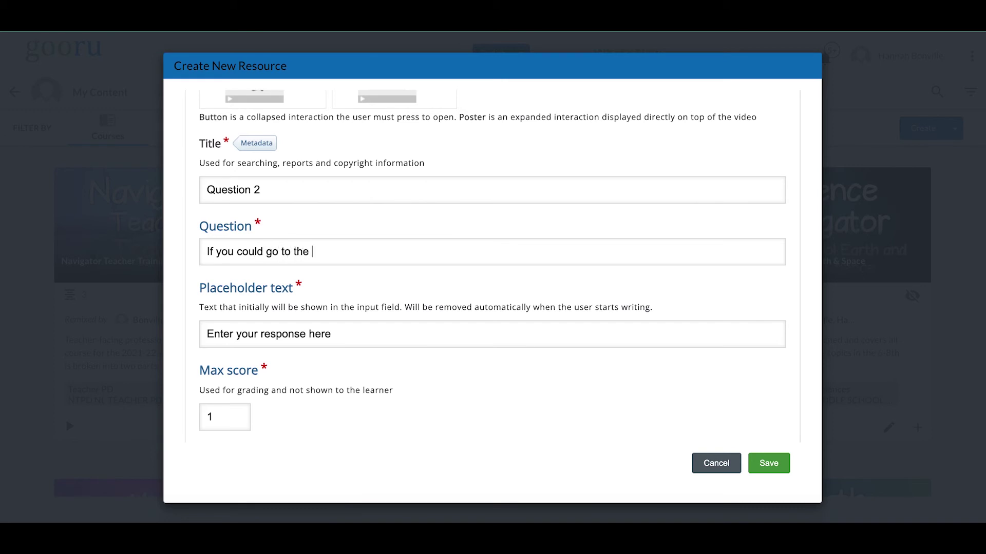
pyautogui.write('moon, would you? Why or why not?')
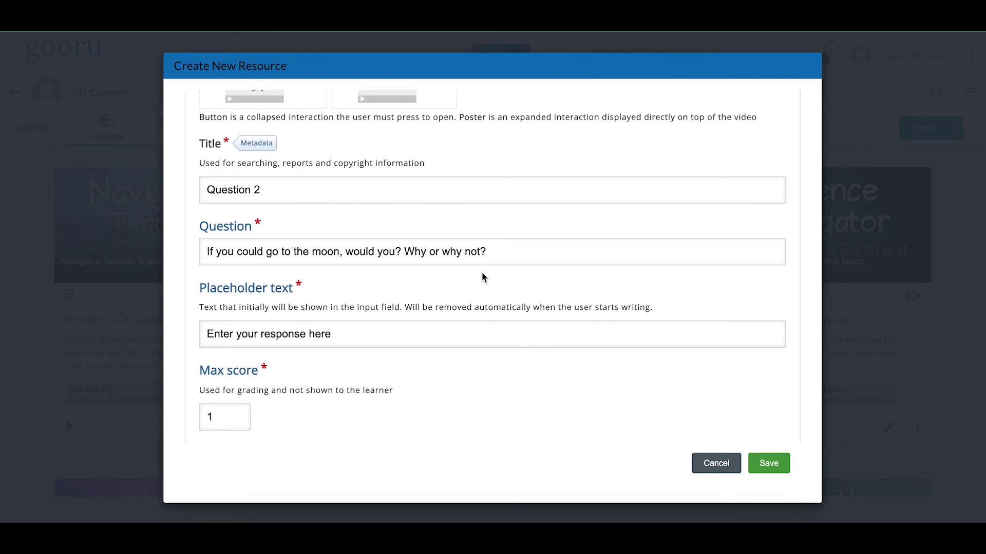
pyautogui.scroll(-2, 481, 277)
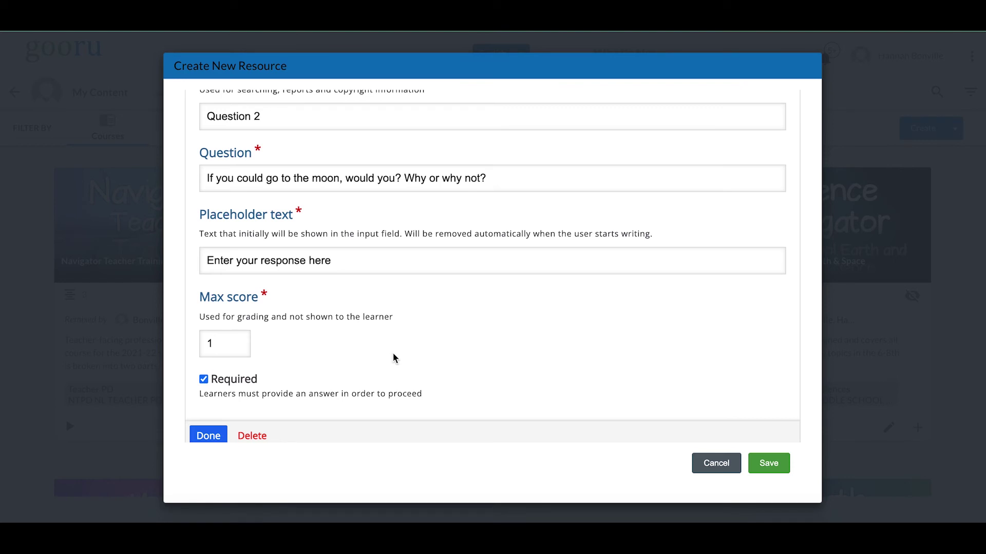
pyautogui.scroll(5, 393, 352)
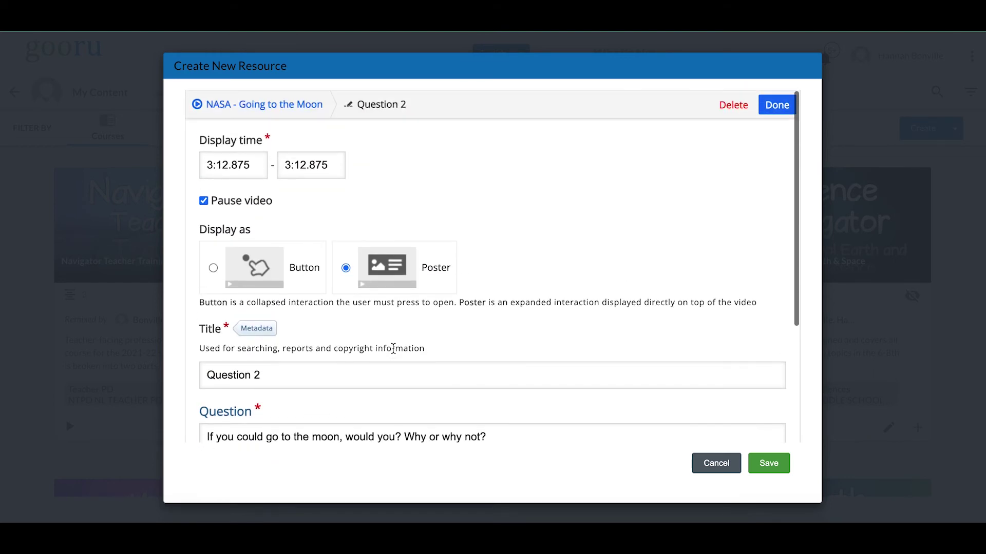
# Finish Question 2, then move its poster up and left and enlarge it.
pyautogui.click(777, 105)
pyautogui.scroll(-4, 565, 243)
pyautogui.moveTo(560, 253); pyautogui.dragTo(520, 149)
pyautogui.moveTo(588, 266); pyautogui.dragTo(667, 374)
# Test playback from about 0:39 through the 3:13 question, then skip near the video's end.
pyautogui.moveTo(450, 411); pyautogui.dragTo(305, 413)
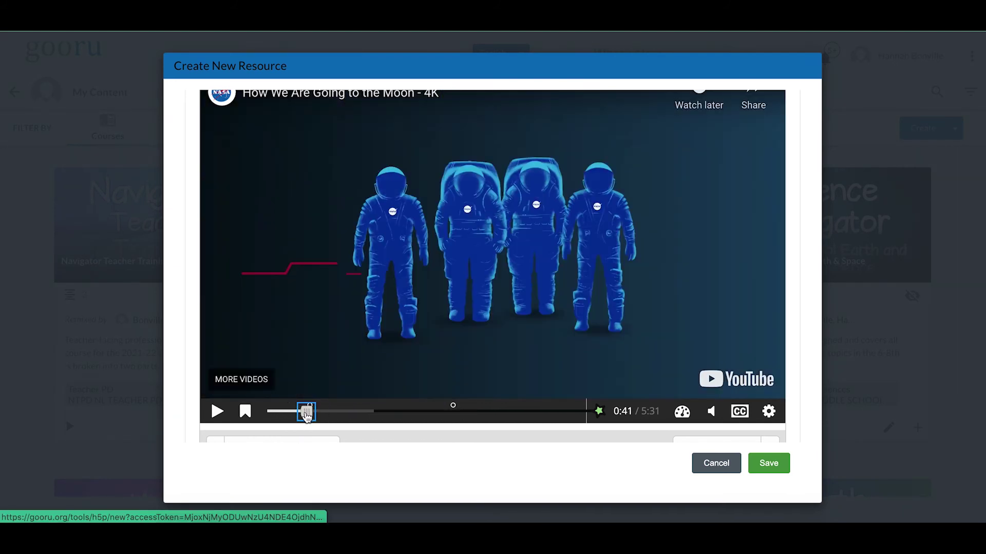
pyautogui.click(216, 410)
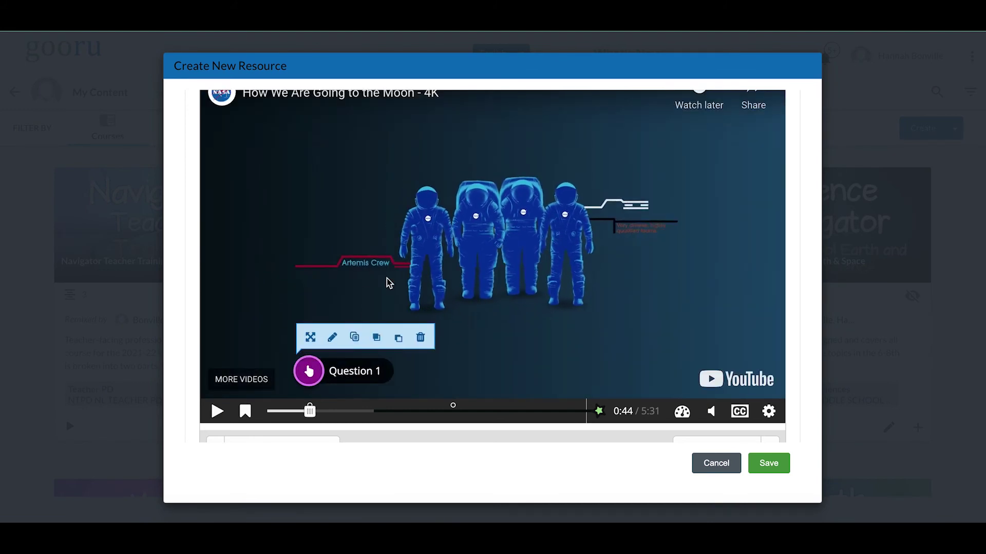
pyautogui.moveTo(310, 410); pyautogui.dragTo(447, 411)
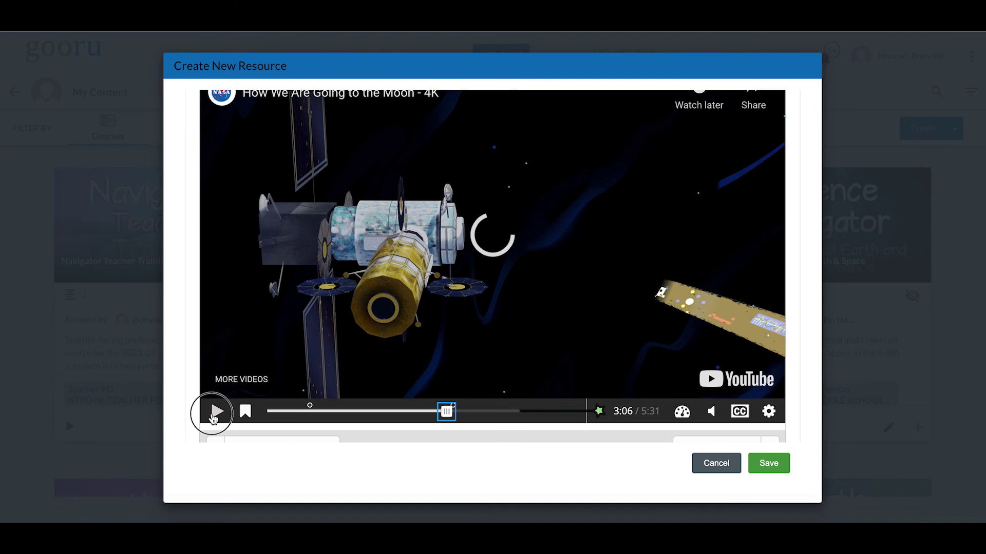
pyautogui.click(215, 411)
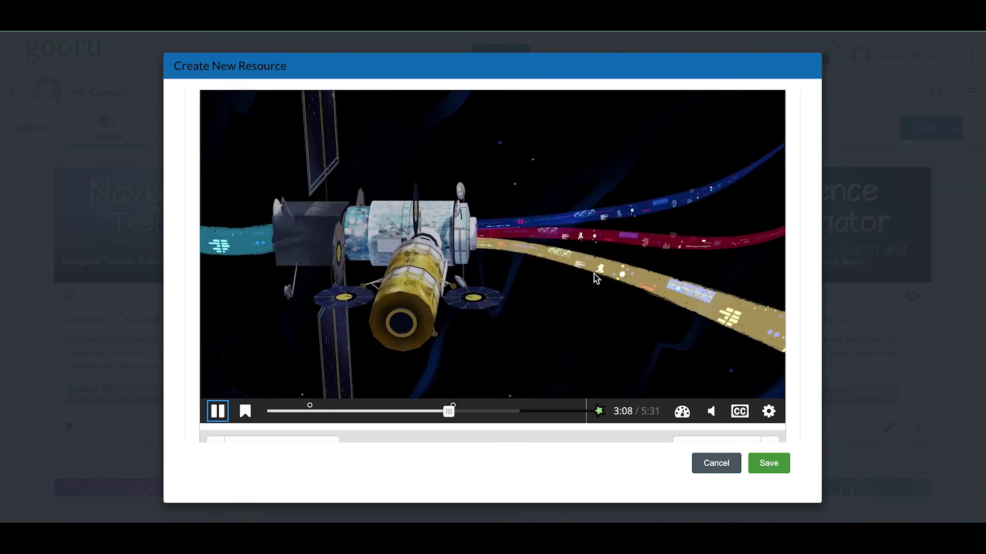
pyautogui.scroll(1, 594, 278)
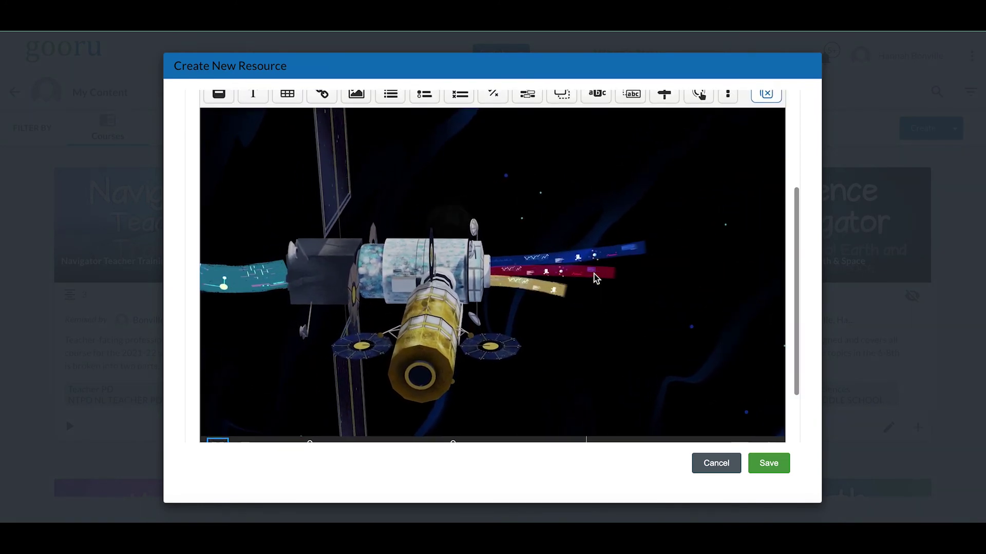
pyautogui.scroll(-1, 595, 278)
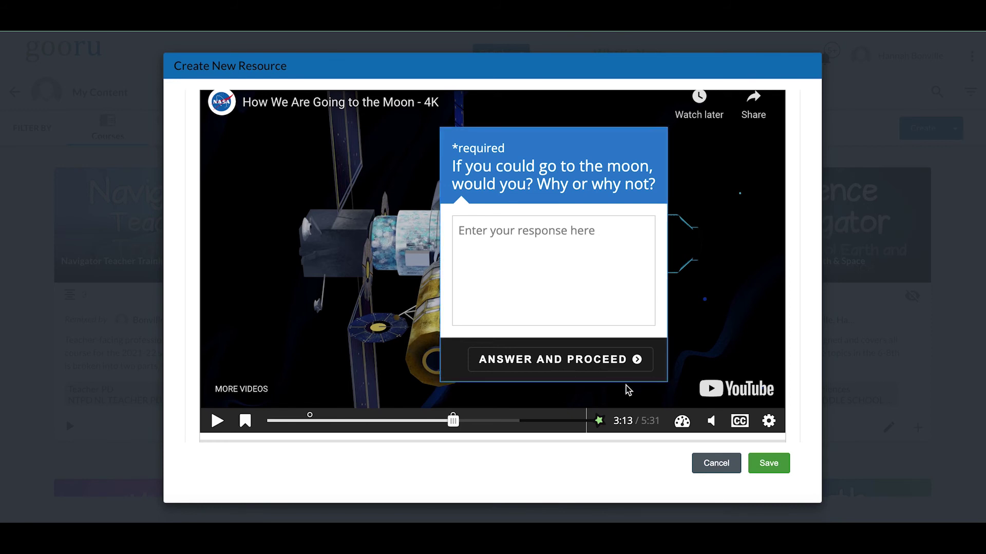
pyautogui.click(579, 422)
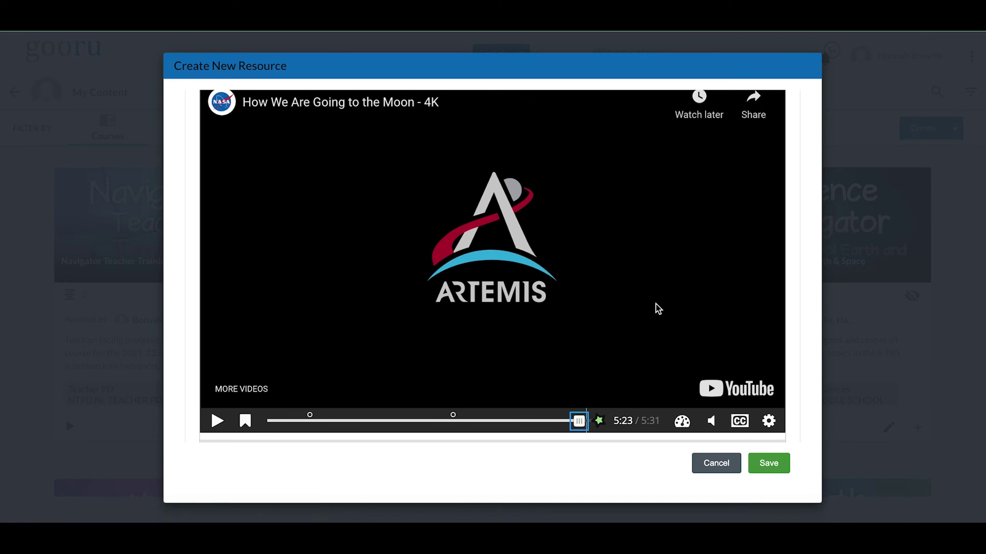
pyautogui.scroll(-3, 719, 315)
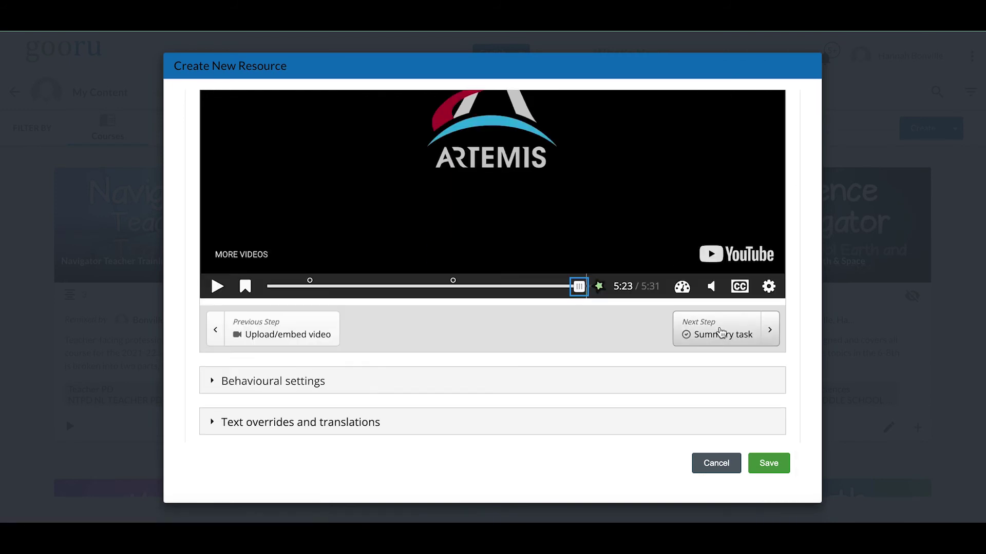
pyautogui.scroll(6, 491, 353)
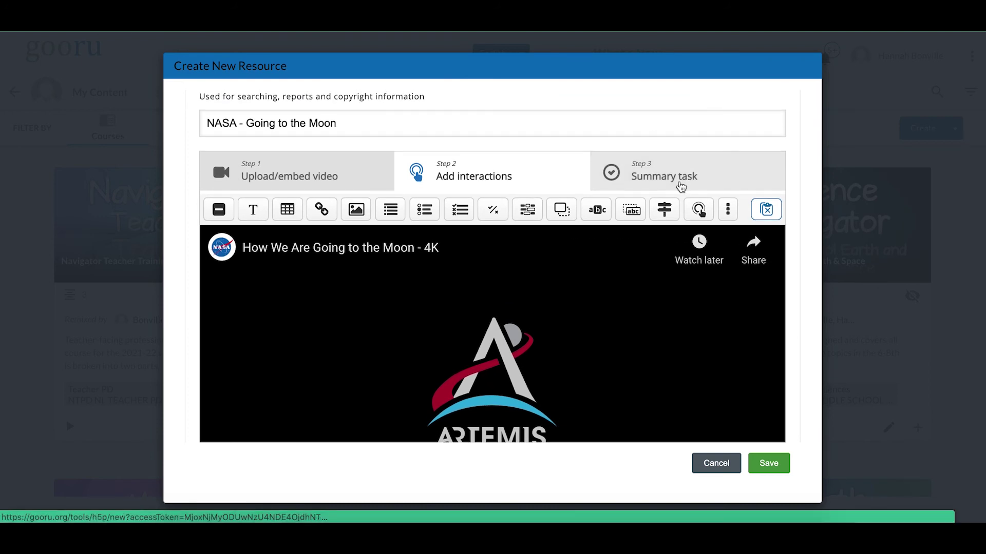
pyautogui.scroll(-3, 449, 379)
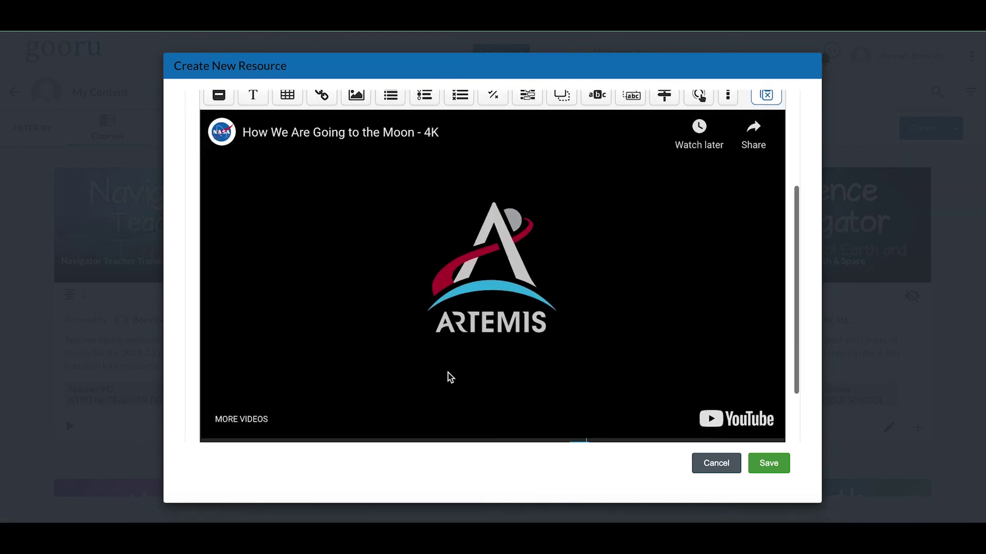
pyautogui.scroll(3, 638, 354)
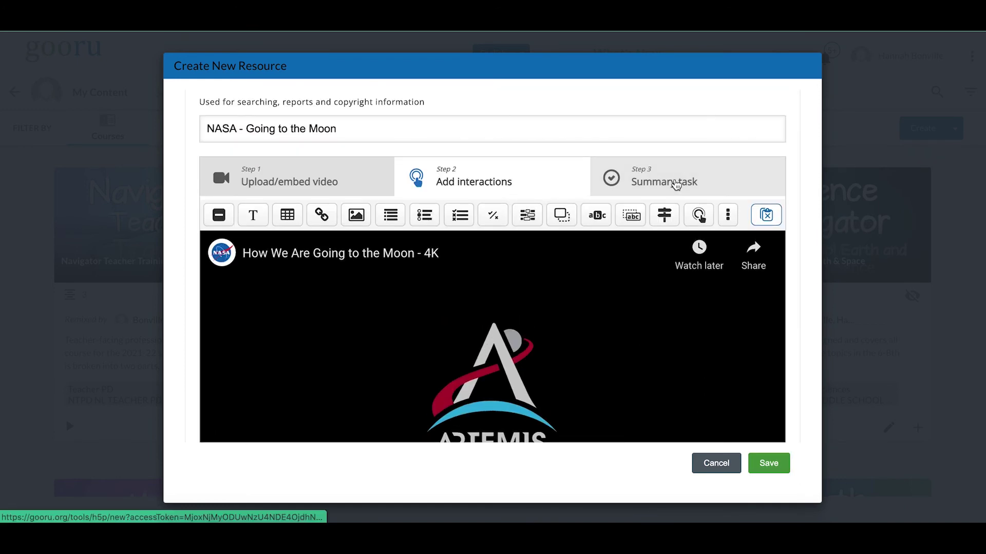
# Open the Summary task step, dismiss the quiz notice, and scroll down the form.
pyautogui.click(675, 185)
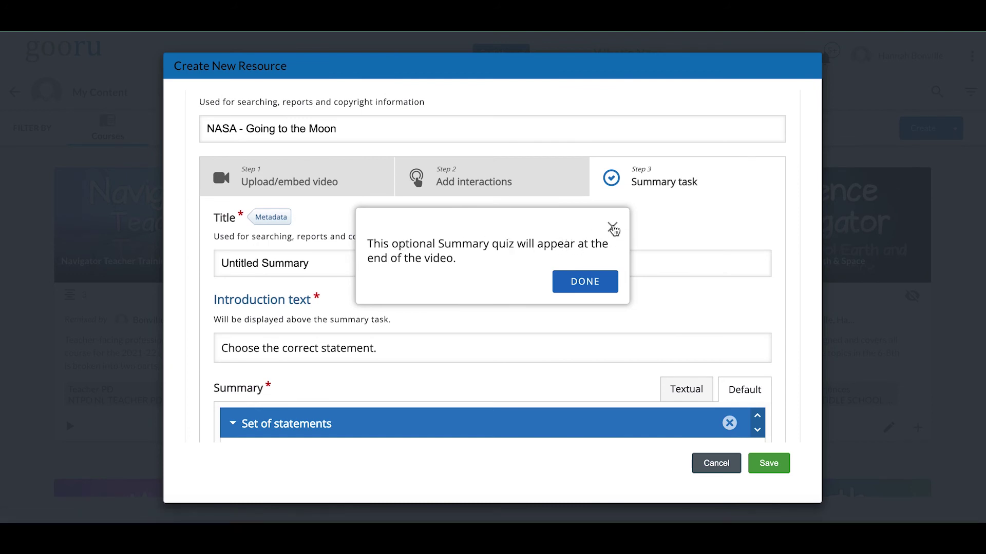
pyautogui.click(612, 227)
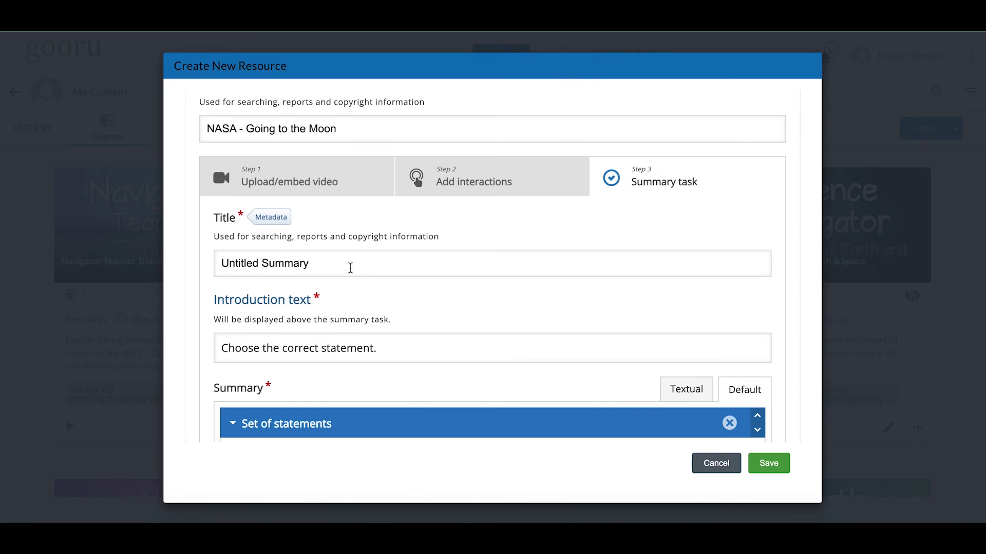
pyautogui.scroll(-3, 292, 251)
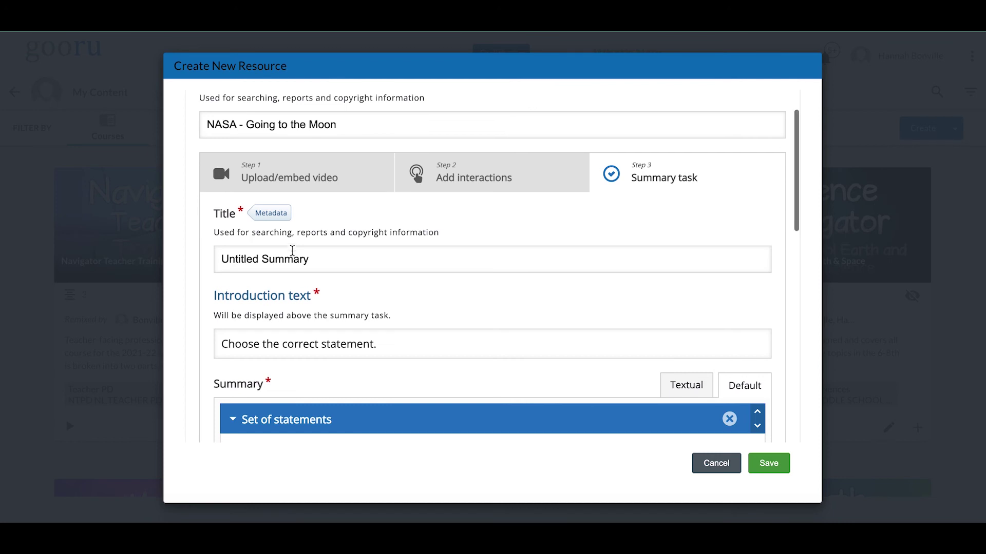
pyautogui.scroll(-3, 291, 250)
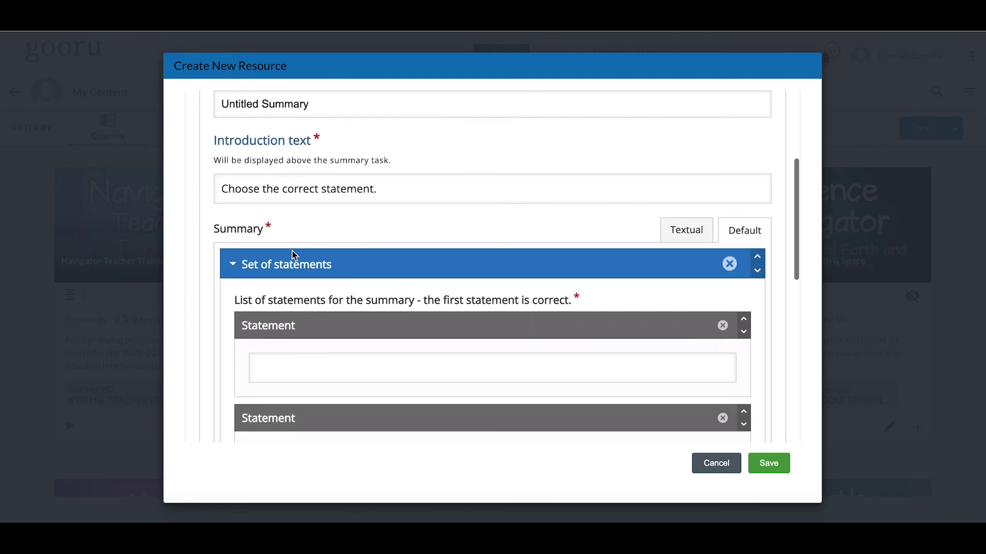
pyautogui.scroll(-3, 292, 251)
pyautogui.scroll(-3, 292, 250)
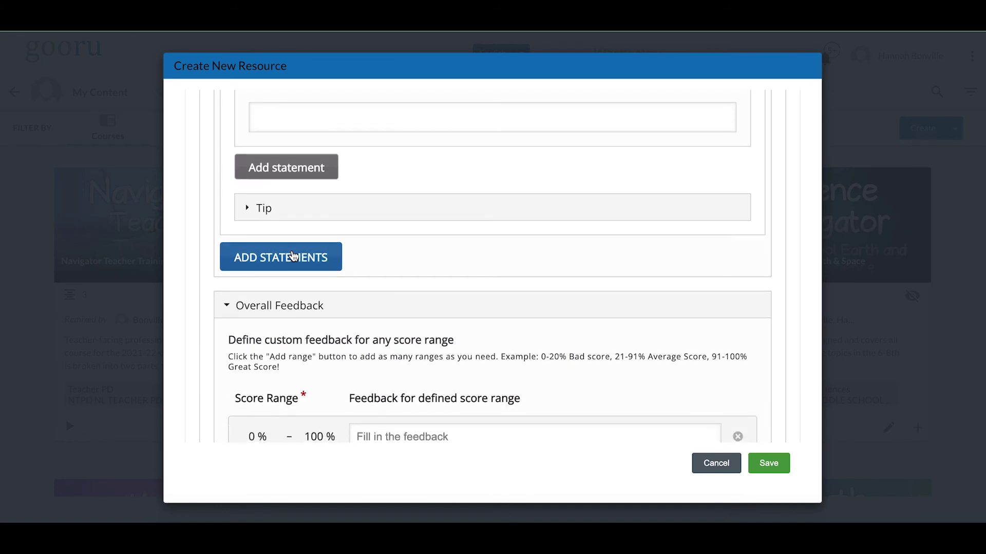
pyautogui.scroll(-3, 292, 255)
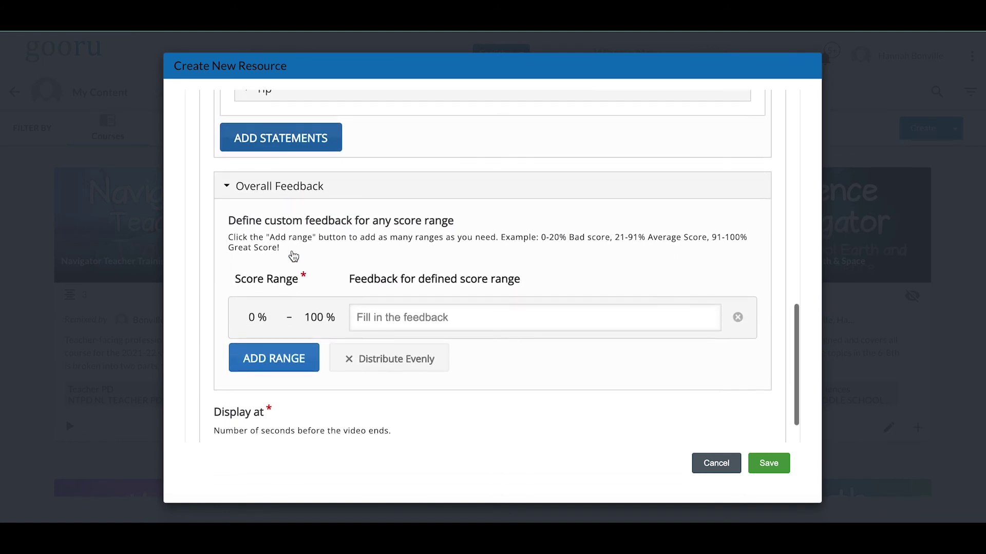
pyautogui.scroll(-3, 296, 316)
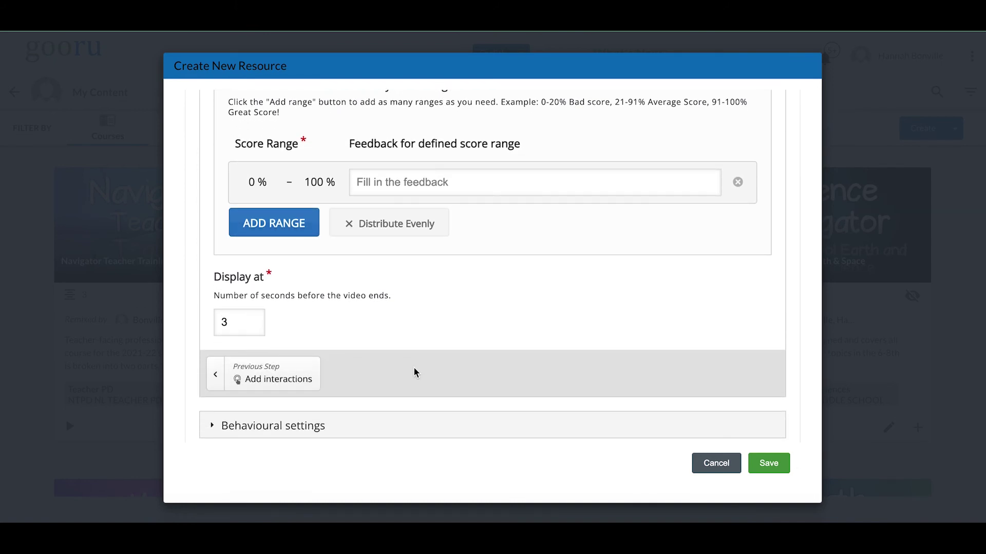
pyautogui.scroll(-1, 414, 367)
# Expand the summary's Behavioural settings to reveal the Start video at option.
pyautogui.click(212, 381)
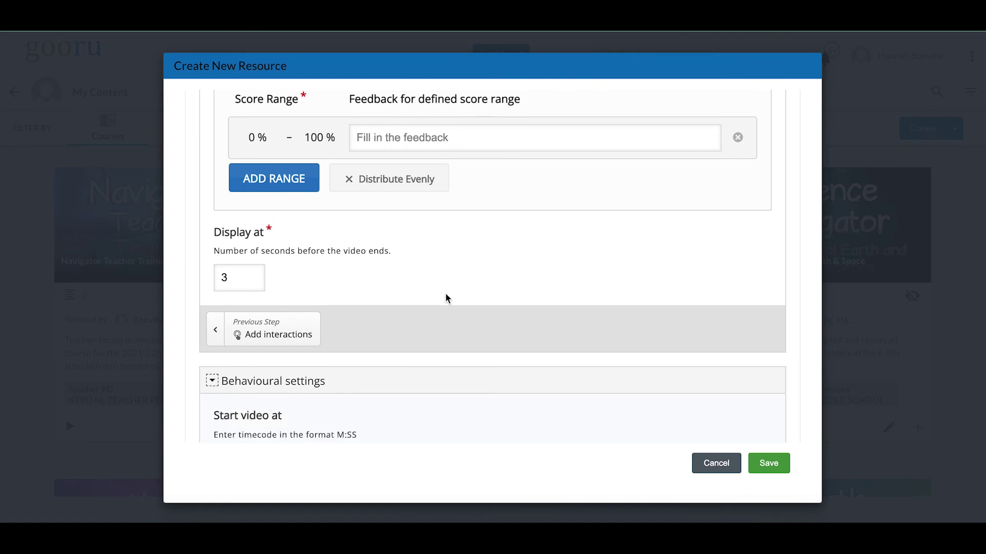
pyautogui.scroll(-4, 445, 292)
pyautogui.scroll(10, 445, 292)
pyautogui.scroll(8, 445, 292)
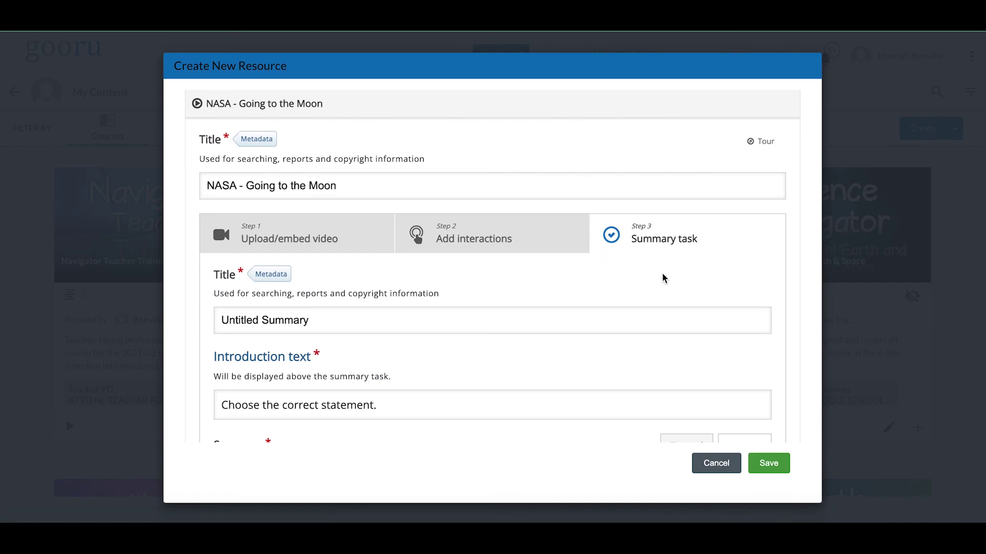
# Save the 'NASA - Going to the Moon' interactive video and filter My Content to Resources.
pyautogui.click(525, 223)
pyautogui.scroll(-1, 748, 356)
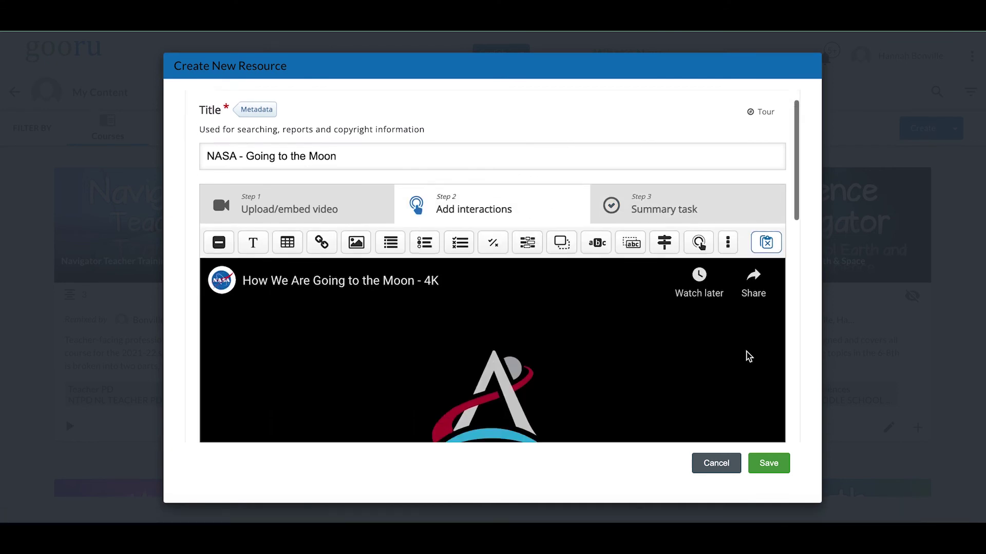
pyautogui.scroll(-3, 746, 354)
pyautogui.click(770, 464)
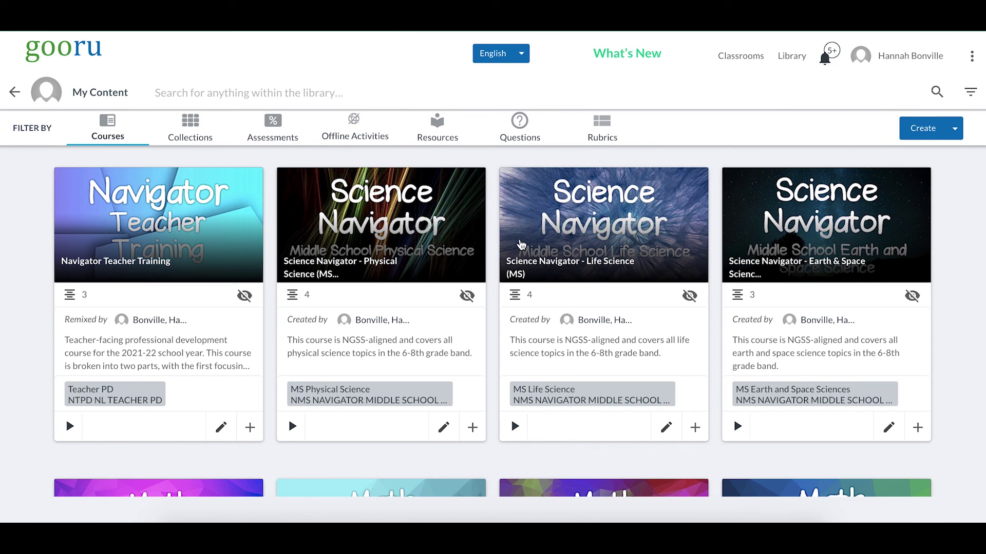
pyautogui.click(438, 126)
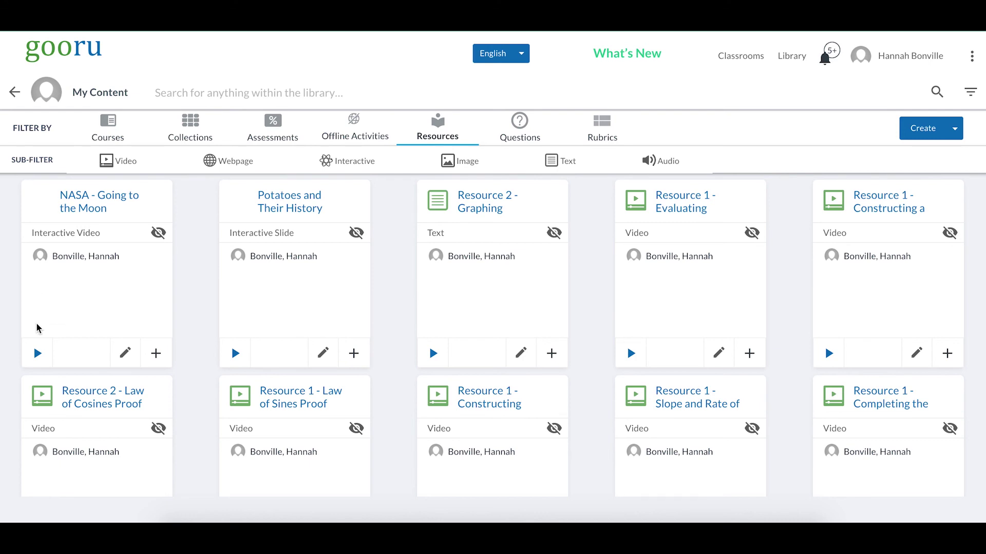
# Open the 'NASA - Going to the Moon' video preview and start playback.
pyautogui.click(38, 354)
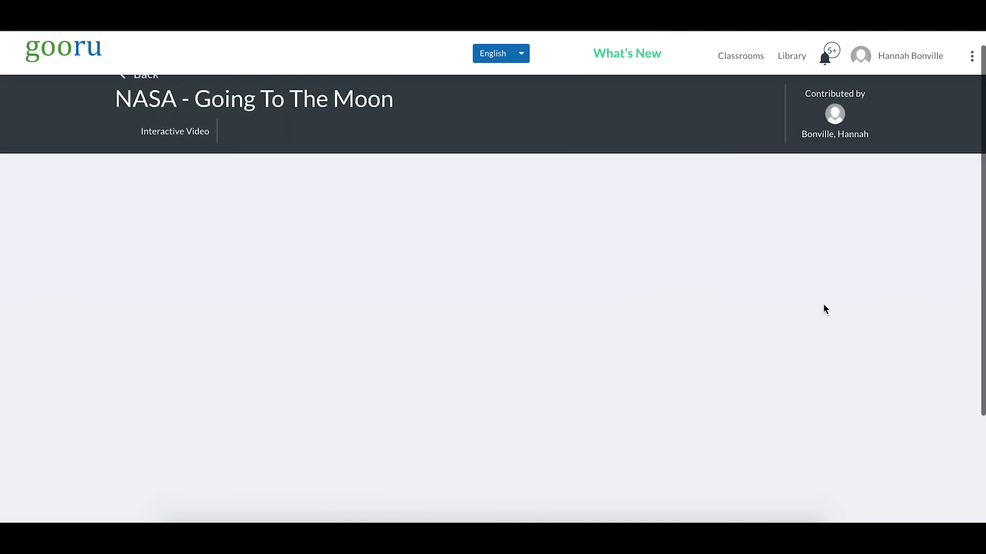
pyautogui.scroll(-3, 823, 305)
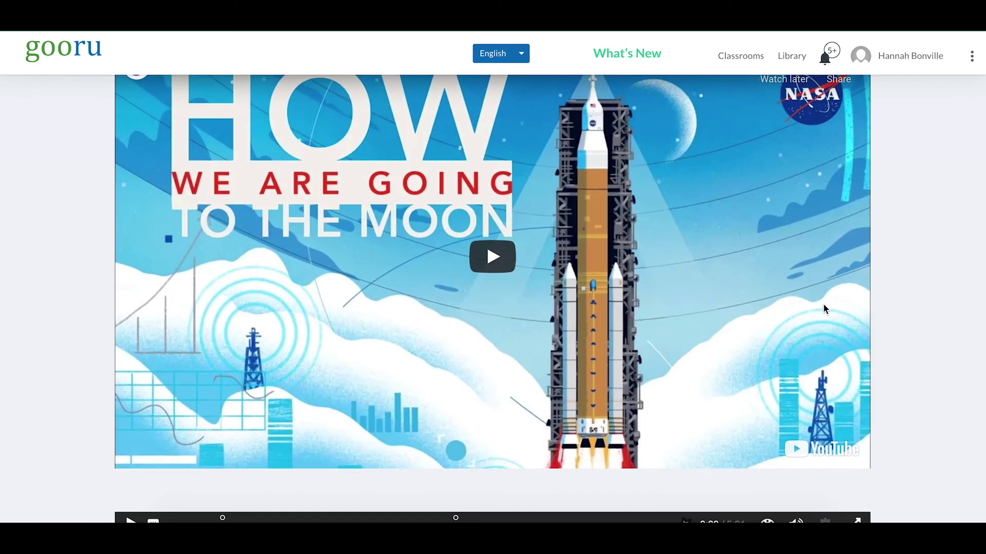
pyautogui.scroll(-1, 823, 304)
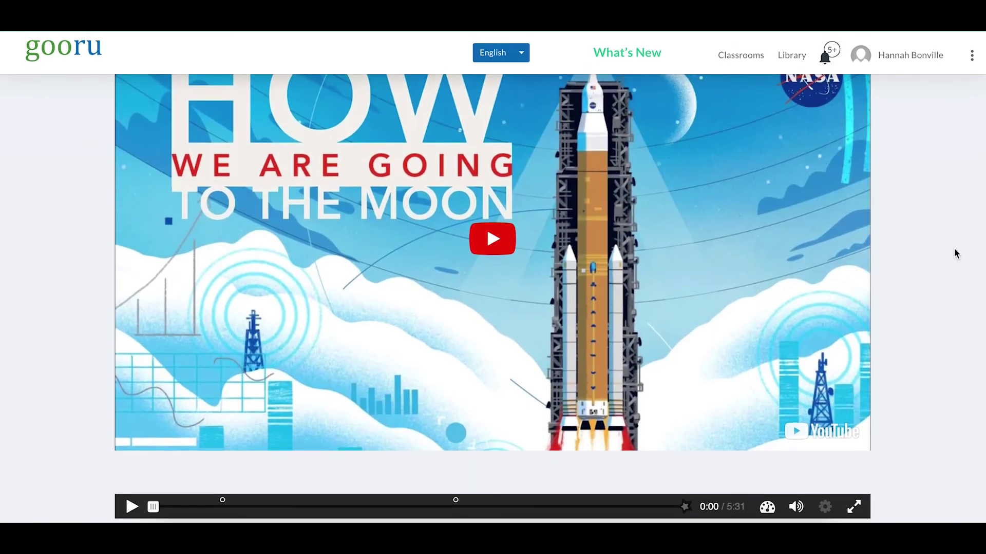
pyautogui.scroll(3, 904, 270)
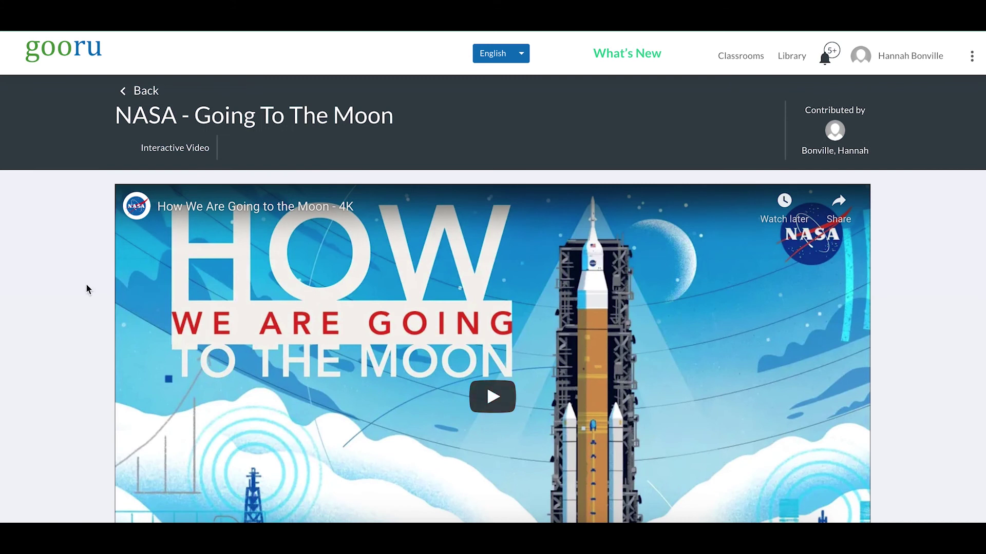
pyautogui.scroll(-2, 86, 289)
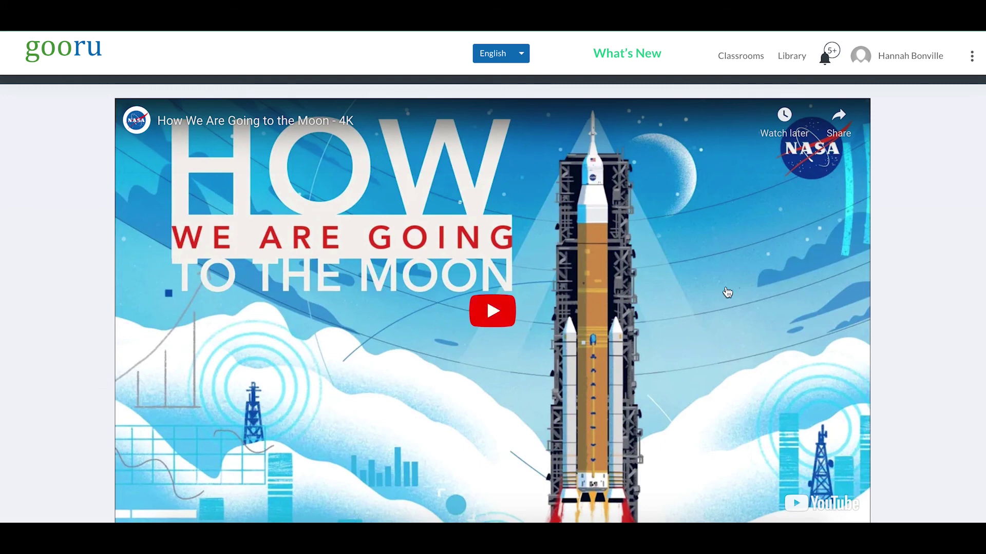
pyautogui.scroll(-2, 727, 291)
pyautogui.scroll(4, 727, 291)
pyautogui.scroll(-1, 727, 291)
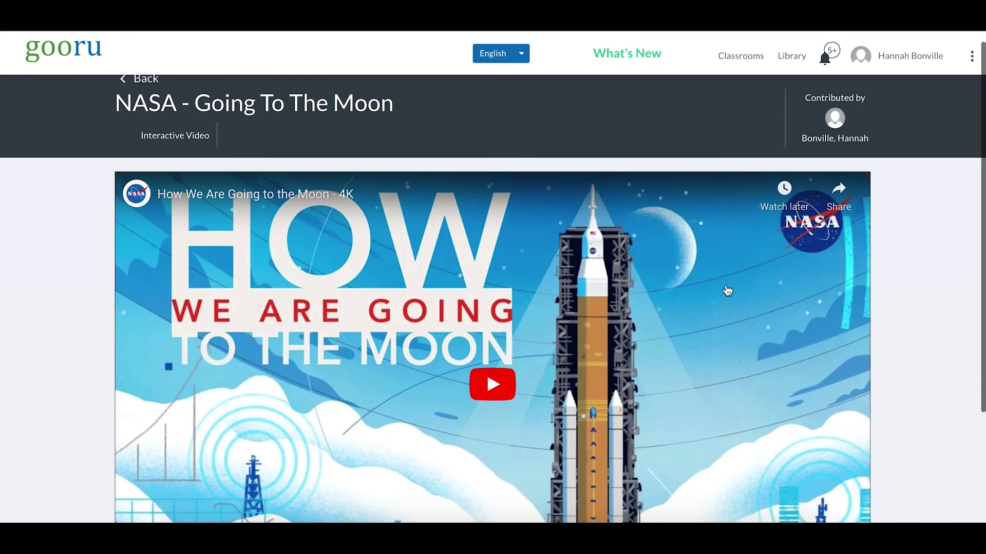
pyautogui.scroll(-2, 727, 291)
pyautogui.scroll(3, 727, 291)
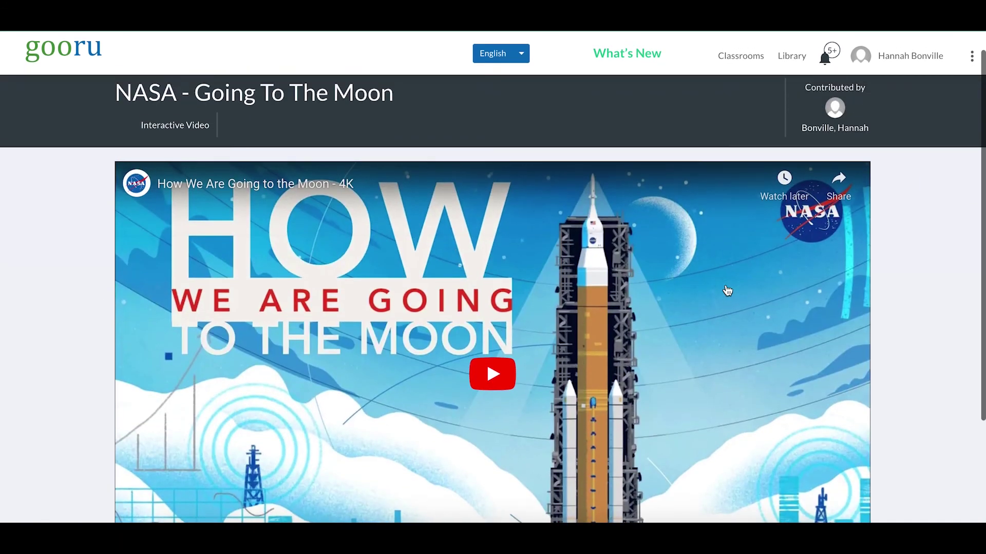
pyautogui.scroll(-1, 727, 291)
pyautogui.scroll(-2, 727, 291)
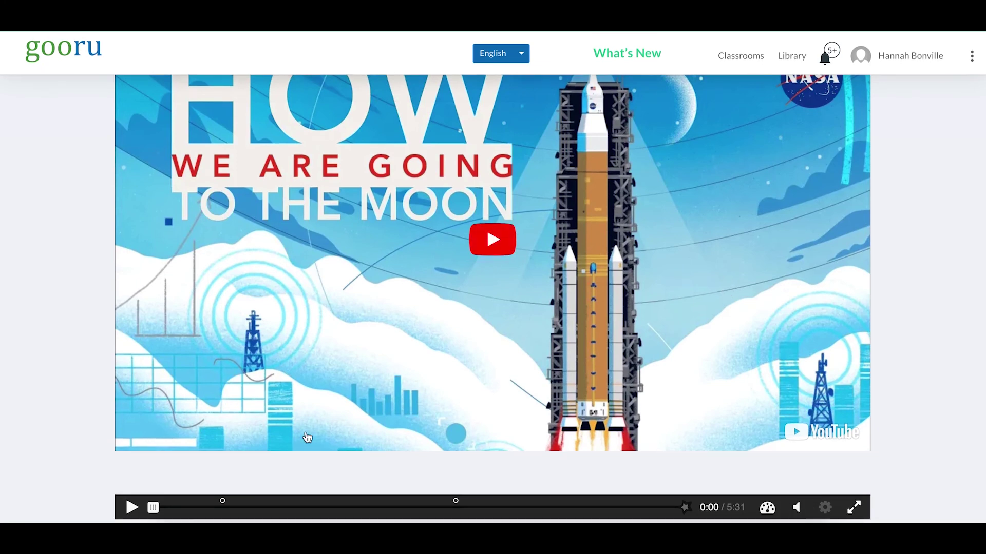
pyautogui.click(132, 508)
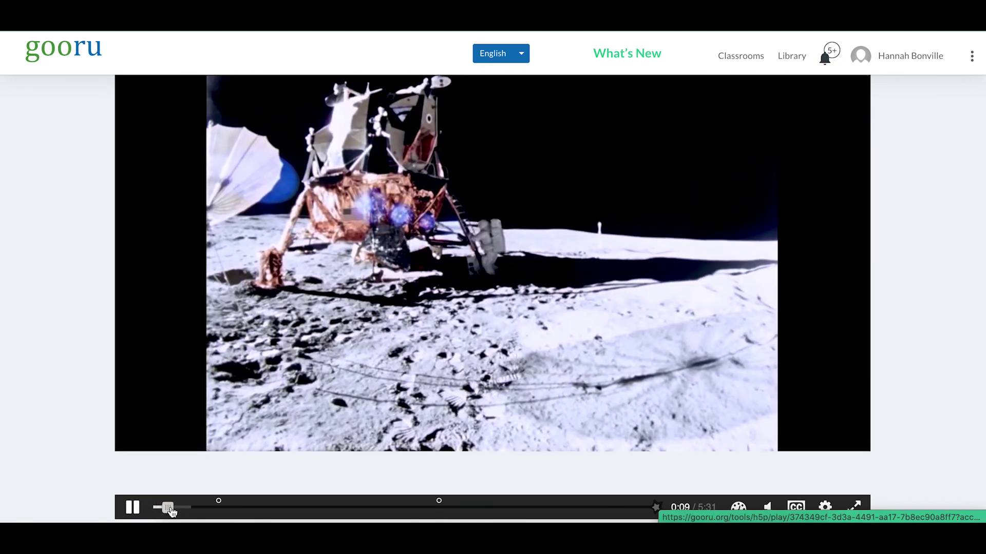
# Skip ahead to the first question and check the answer 4.
pyautogui.moveTo(172, 508); pyautogui.dragTo(214, 509)
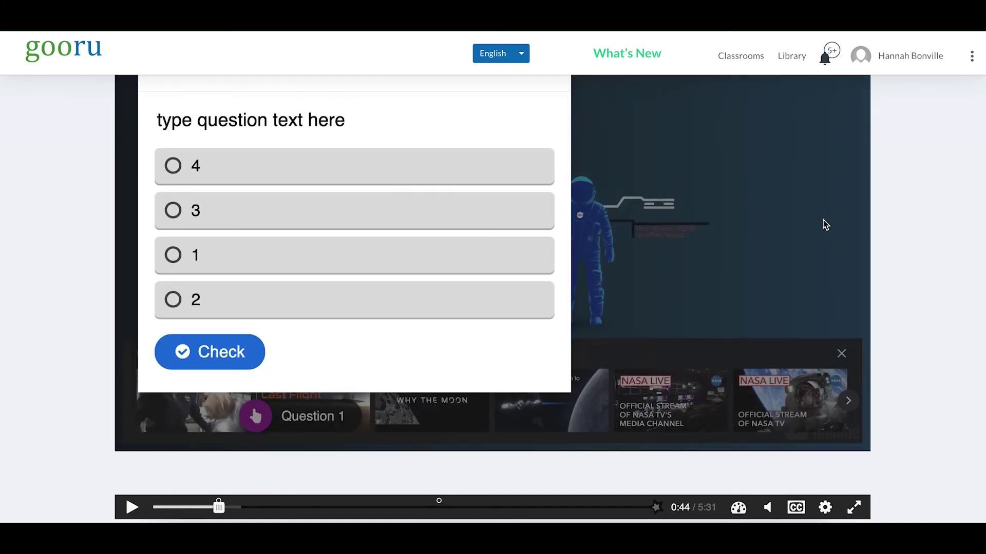
pyautogui.scroll(1, 823, 220)
pyautogui.scroll(1, 260, 255)
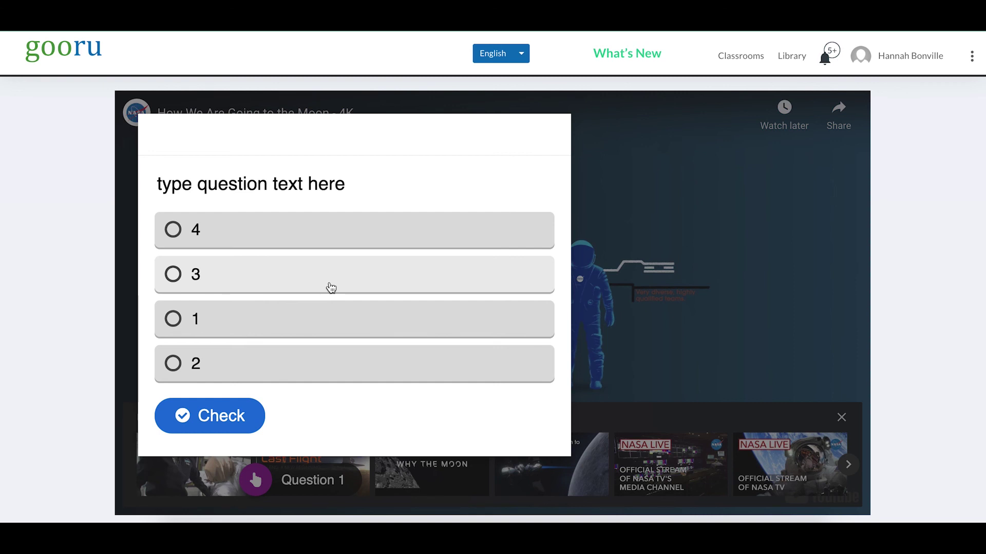
pyautogui.click(318, 231)
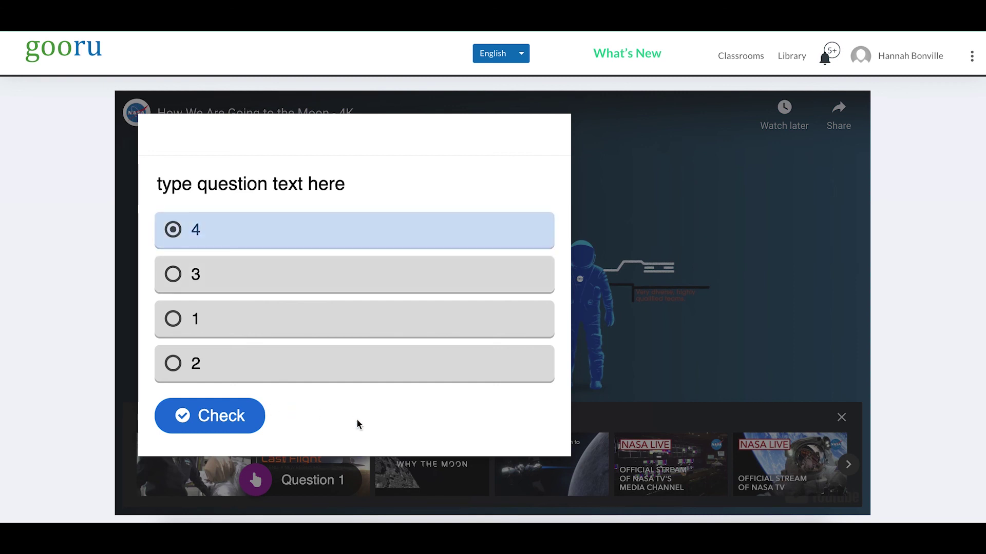
pyautogui.scroll(-1, 253, 418)
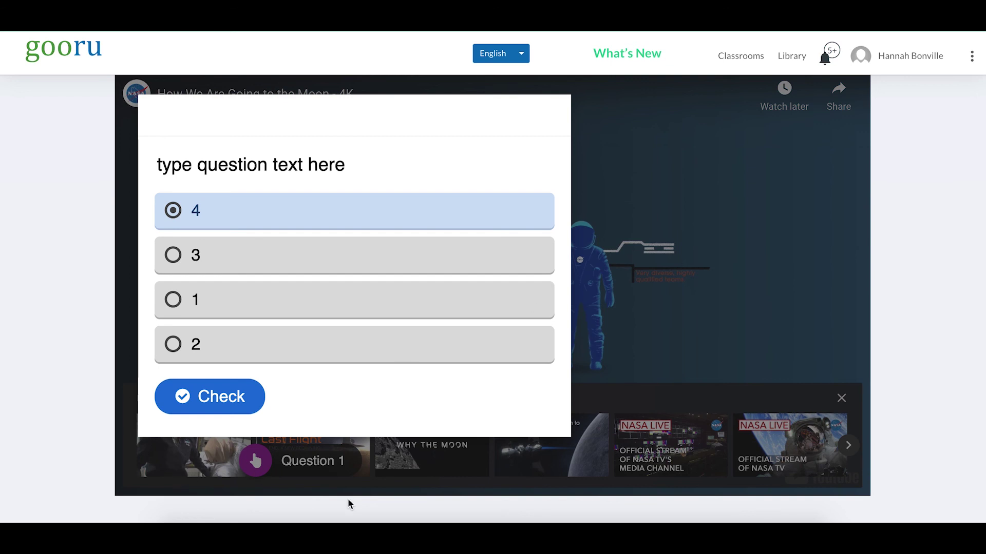
pyautogui.scroll(3, 239, 460)
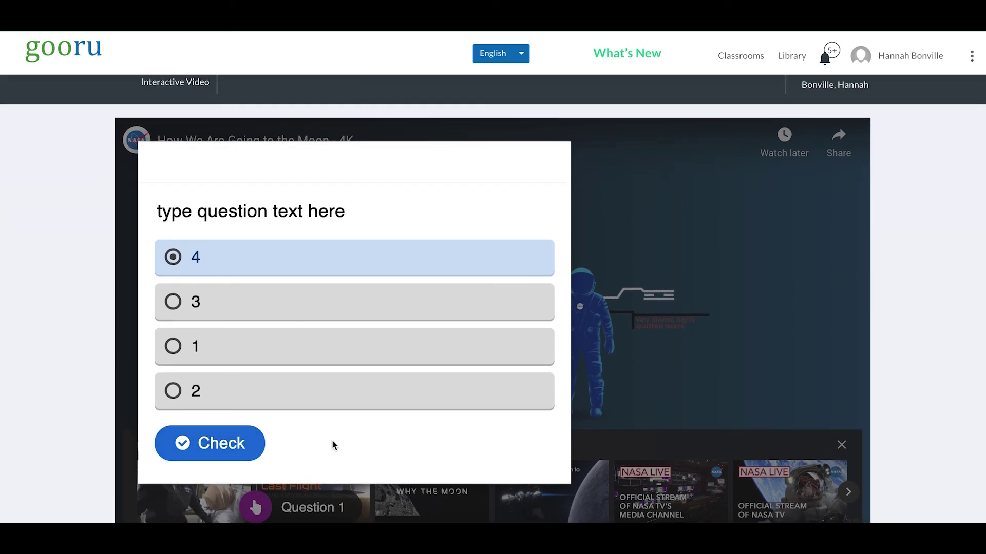
pyautogui.scroll(-2, 334, 445)
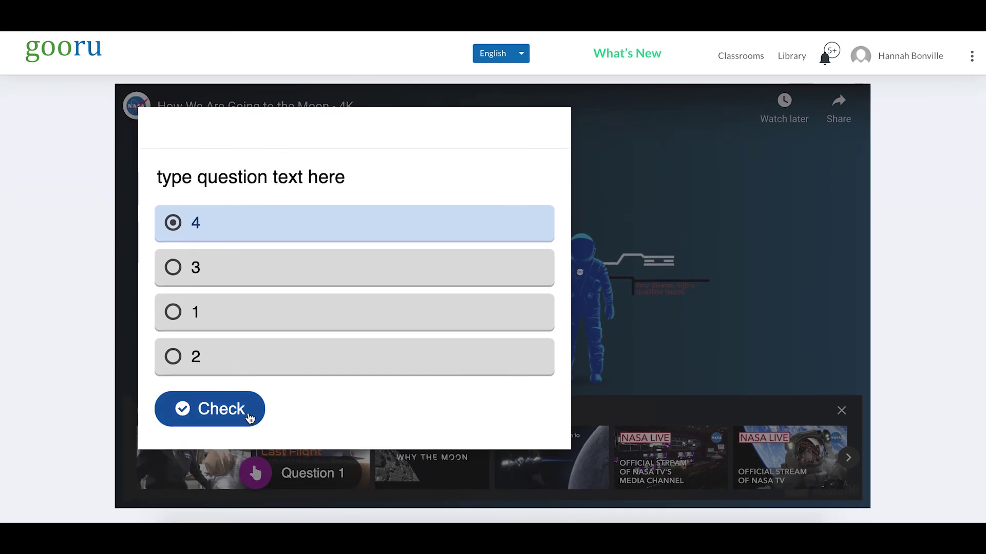
pyautogui.click(250, 419)
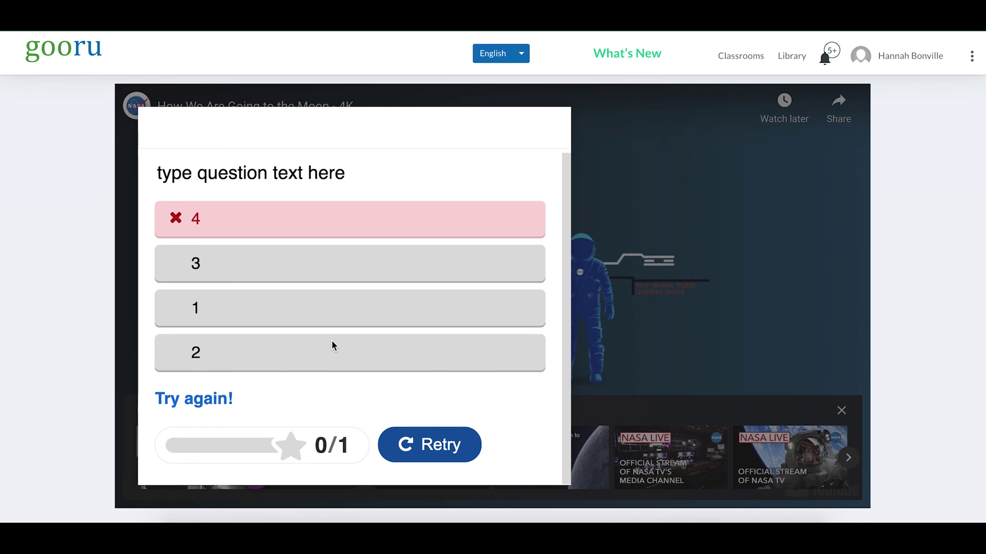
# Retry the question, check answer 2 as correct, and resume the video.
pyautogui.click(430, 449)
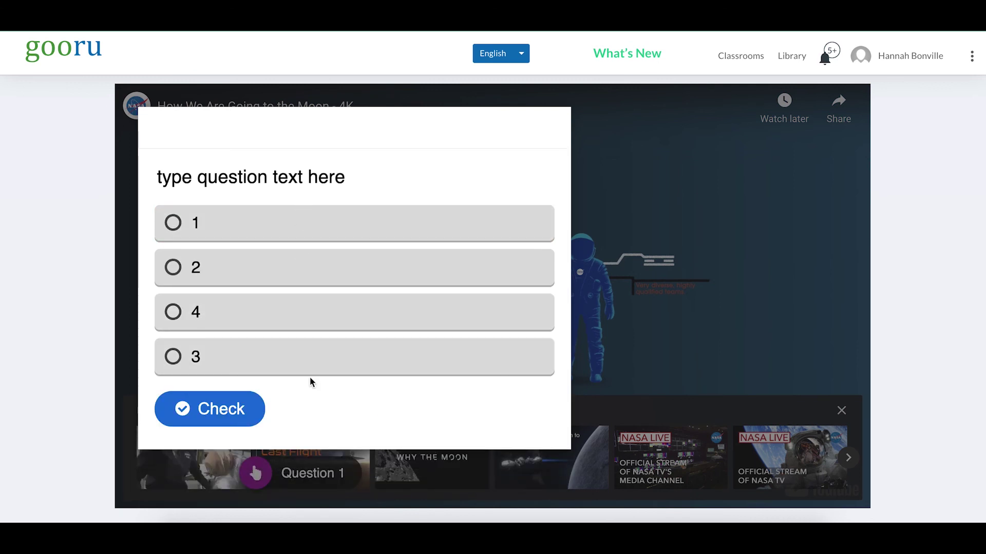
pyautogui.click(277, 270)
pyautogui.click(235, 424)
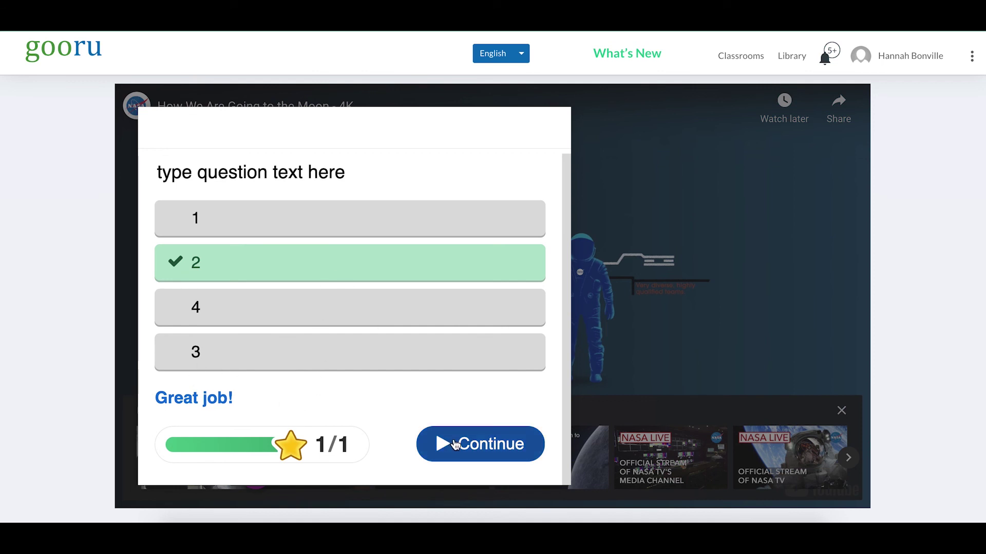
pyautogui.click(454, 445)
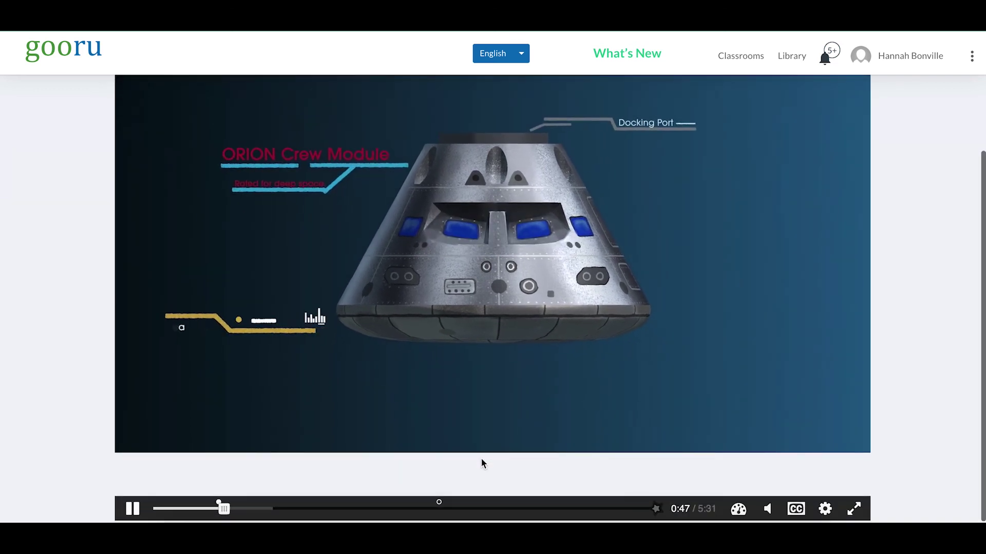
# Skip to about 3:07 and type a filler response into the free-text question.
pyautogui.click(247, 501)
pyautogui.moveTo(248, 500); pyautogui.dragTo(435, 508)
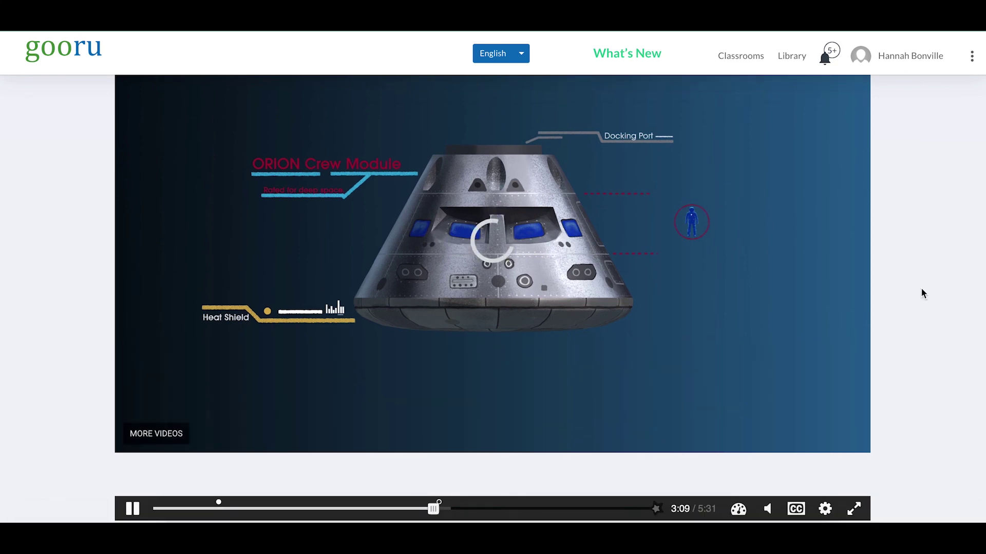
pyautogui.scroll(1, 922, 294)
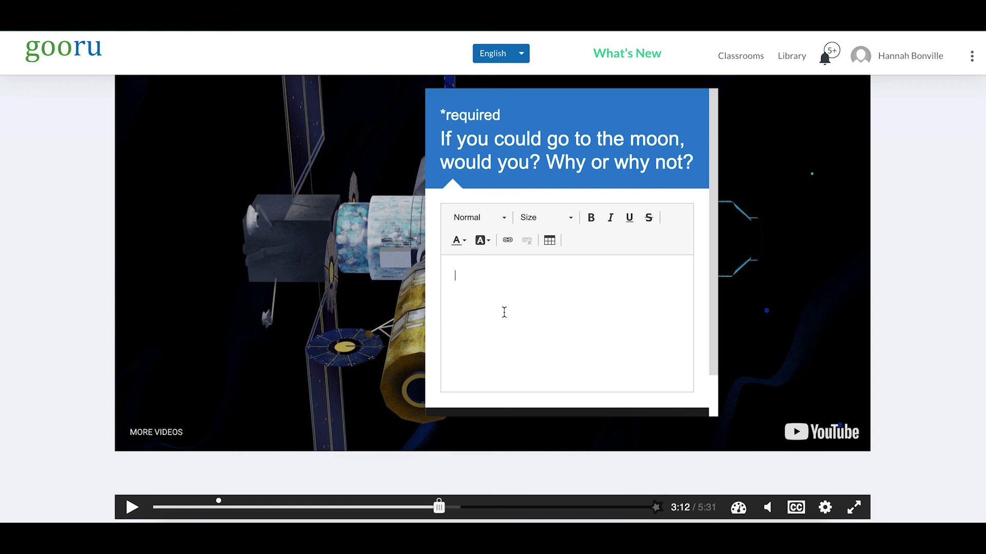
pyautogui.write('djfskldjfskldjfskldfj')
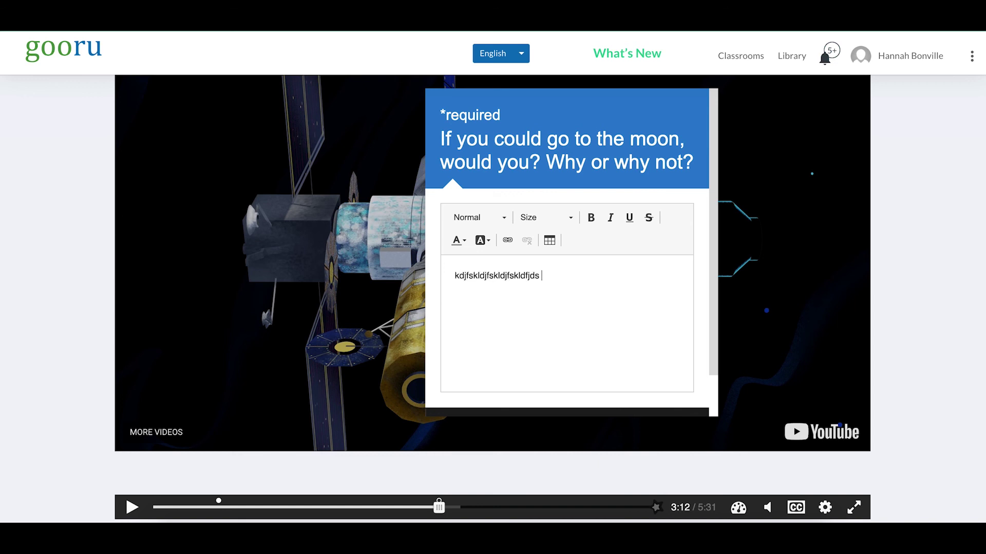
pyautogui.write('dsdlkfjsd fsdfsd')
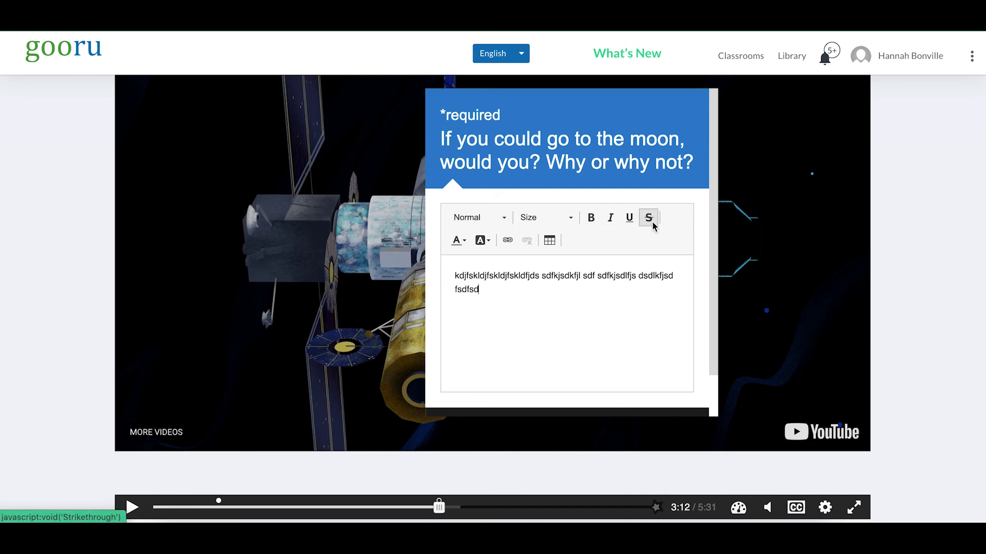
pyautogui.scroll(-1, 592, 302)
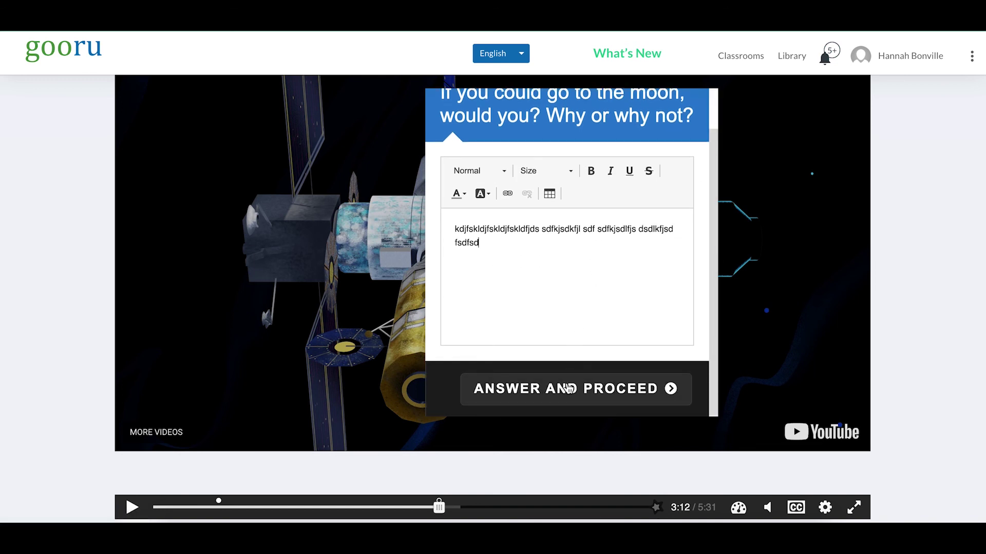